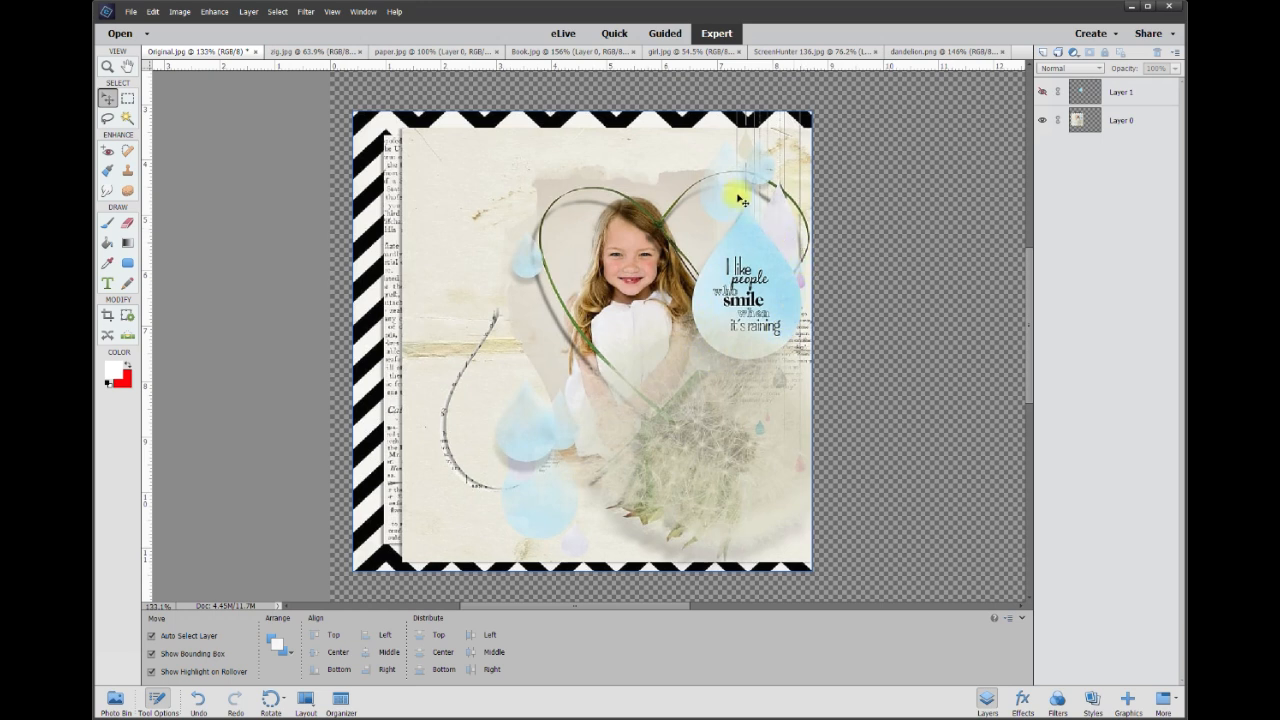
# Review the reference layout with its large teardrop layer shown and hidden, and look through the source images in the other open documents.
pyautogui.click(1042, 93)
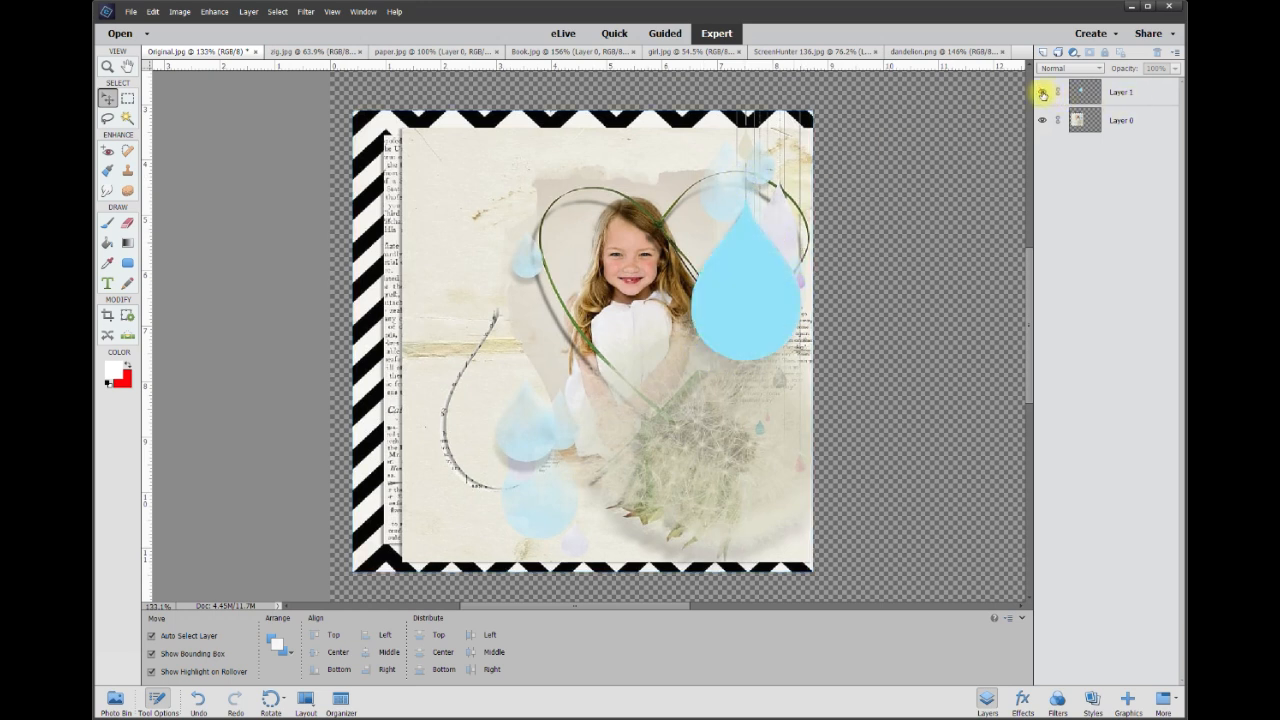
pyautogui.click(1042, 93)
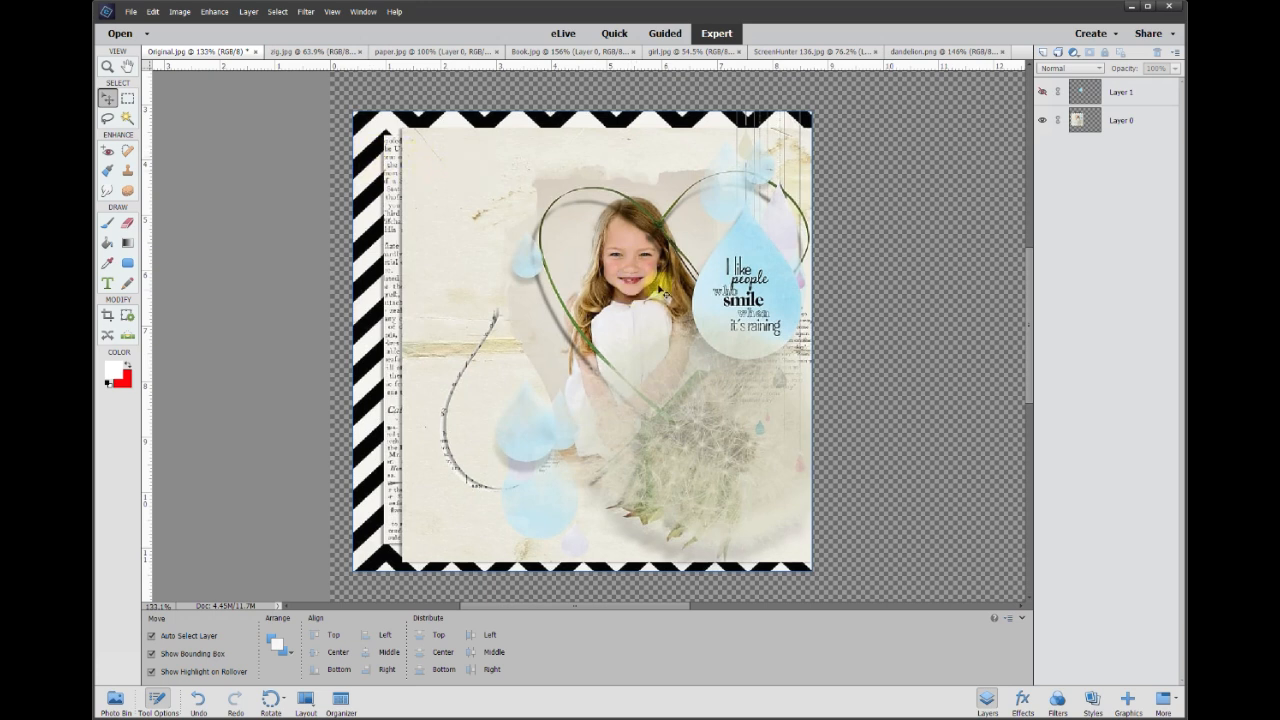
pyautogui.click(297, 52)
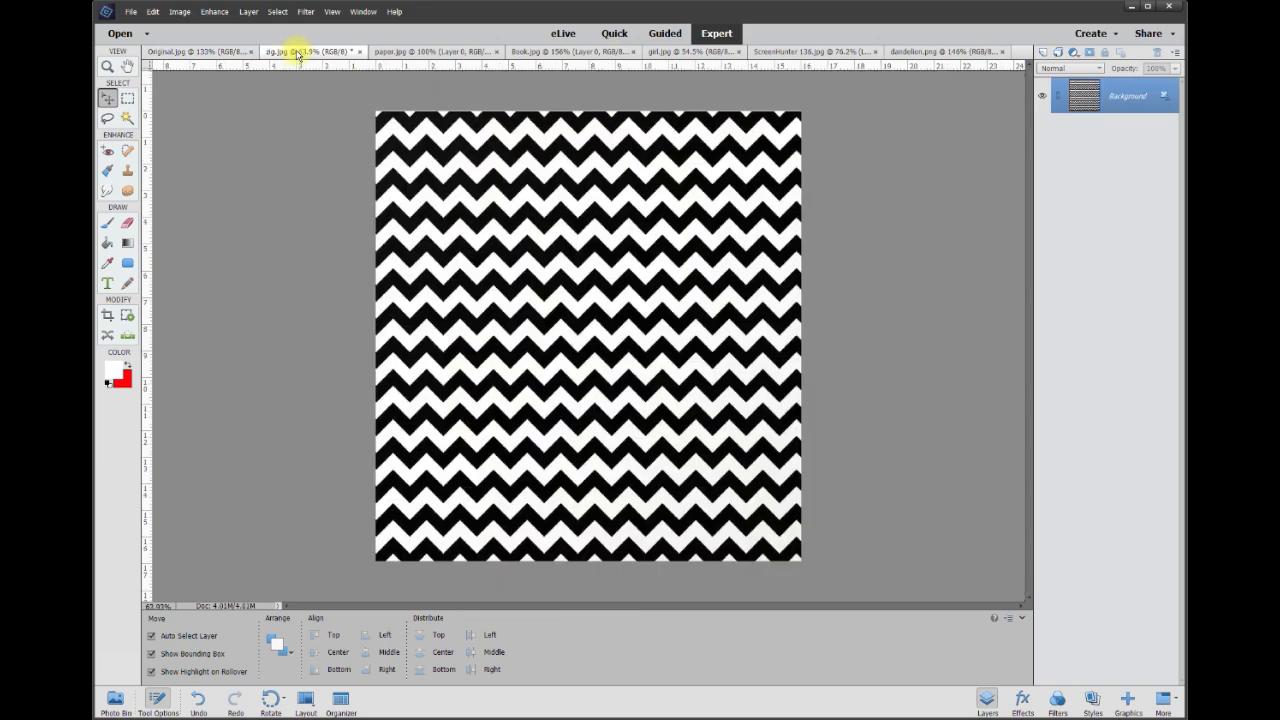
pyautogui.click(424, 52)
pyautogui.click(220, 55)
pyautogui.click(542, 52)
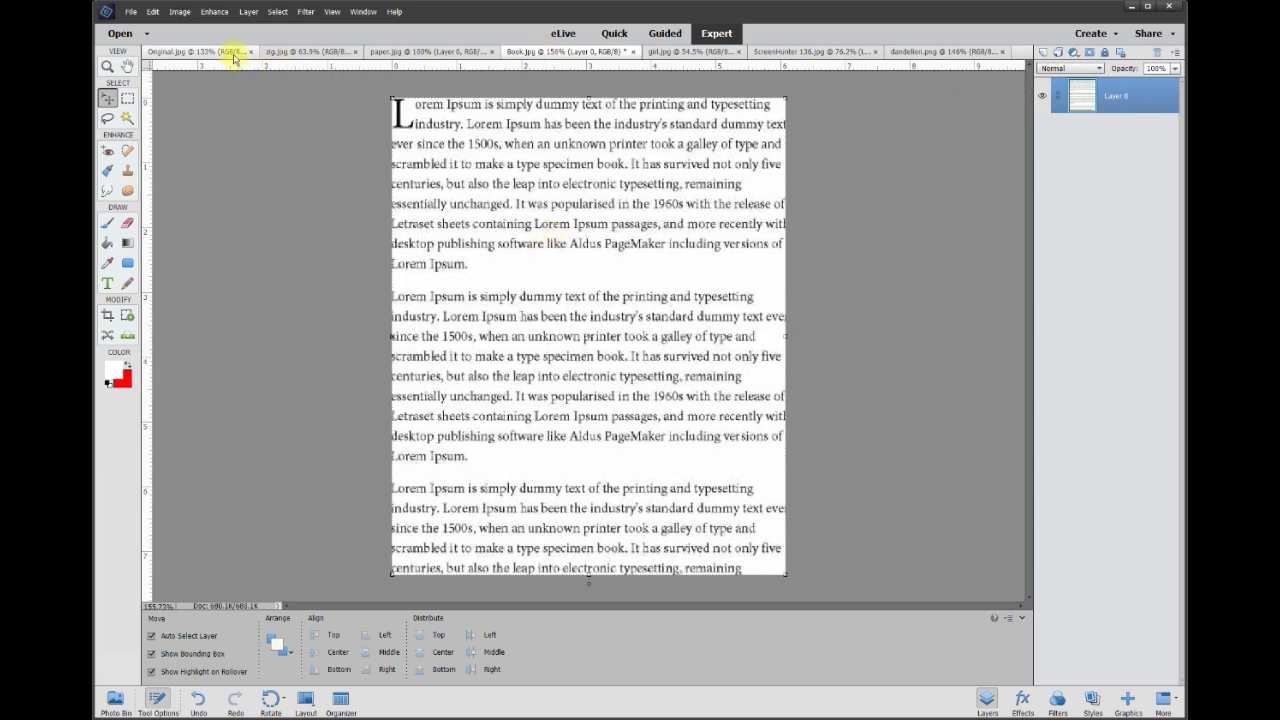
pyautogui.click(268, 52)
pyautogui.click(686, 52)
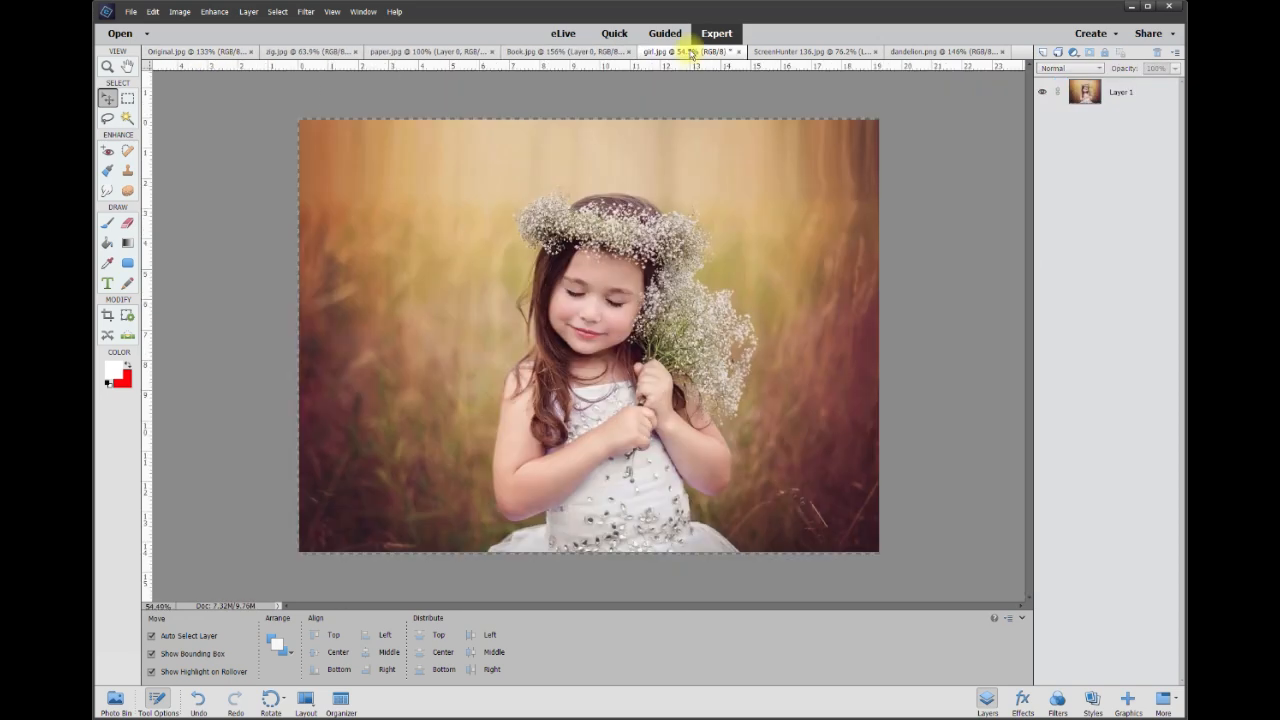
pyautogui.click(213, 57)
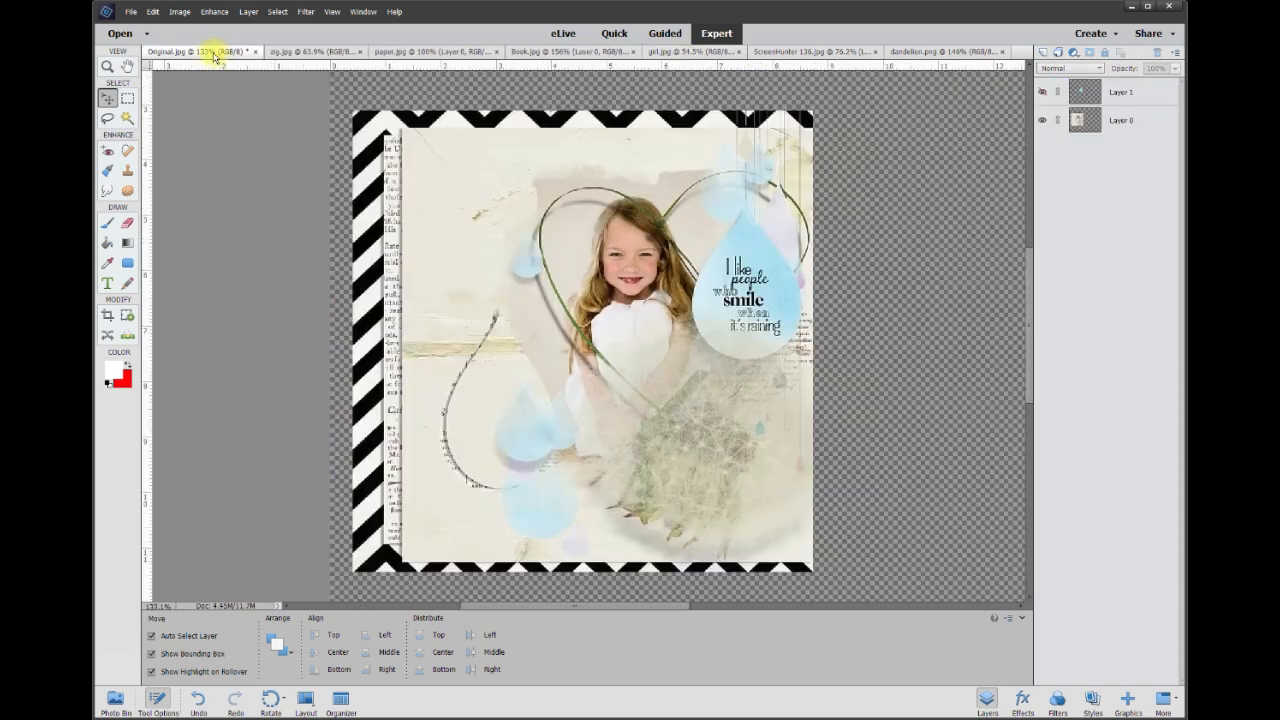
pyautogui.click(797, 51)
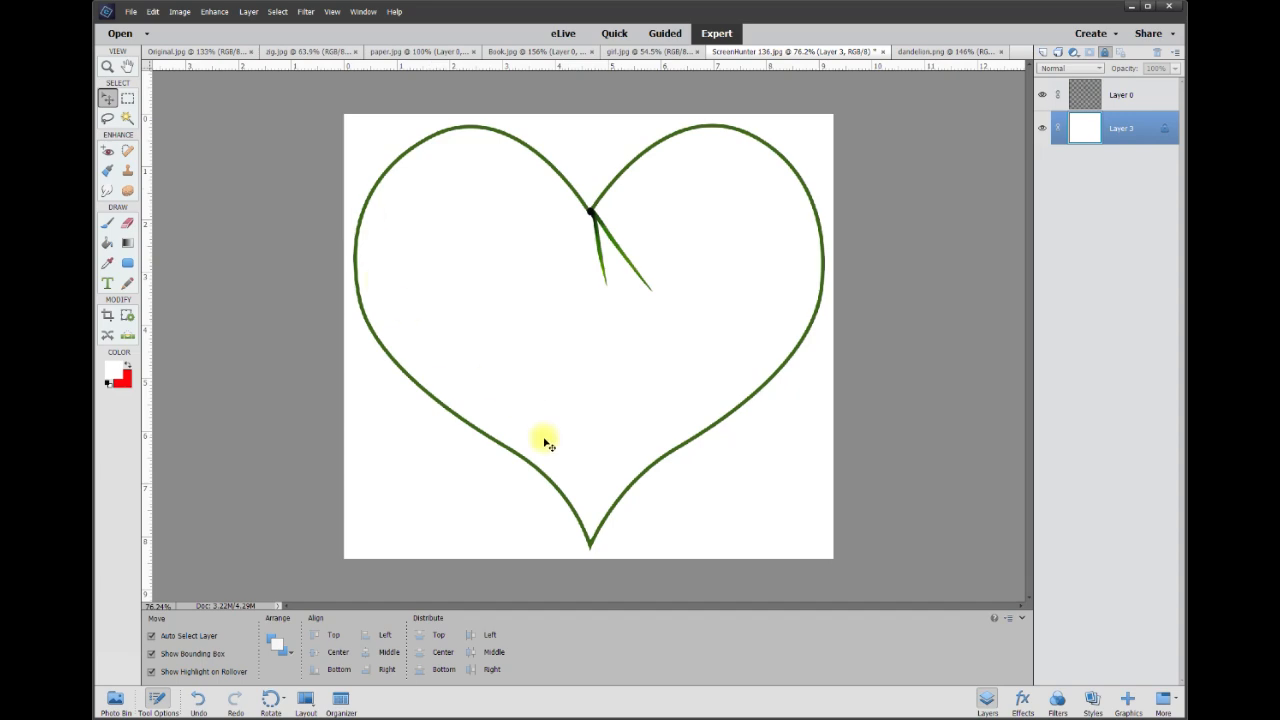
pyautogui.click(175, 54)
pyautogui.click(931, 57)
pyautogui.click(195, 52)
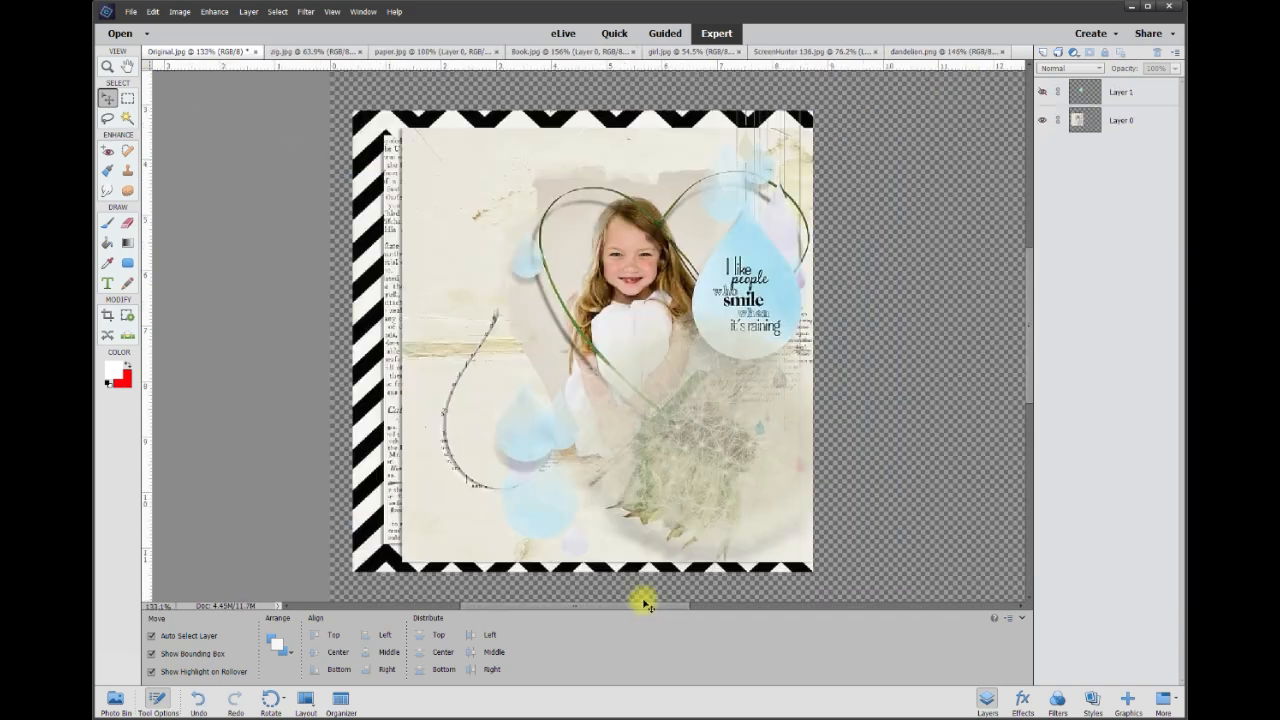
# Copy the black-and-white chevron pattern from zig.jpg into the Original.jpg document.
pyautogui.scroll(-1, 695, 513)
pyautogui.scroll(-1, 695, 513)
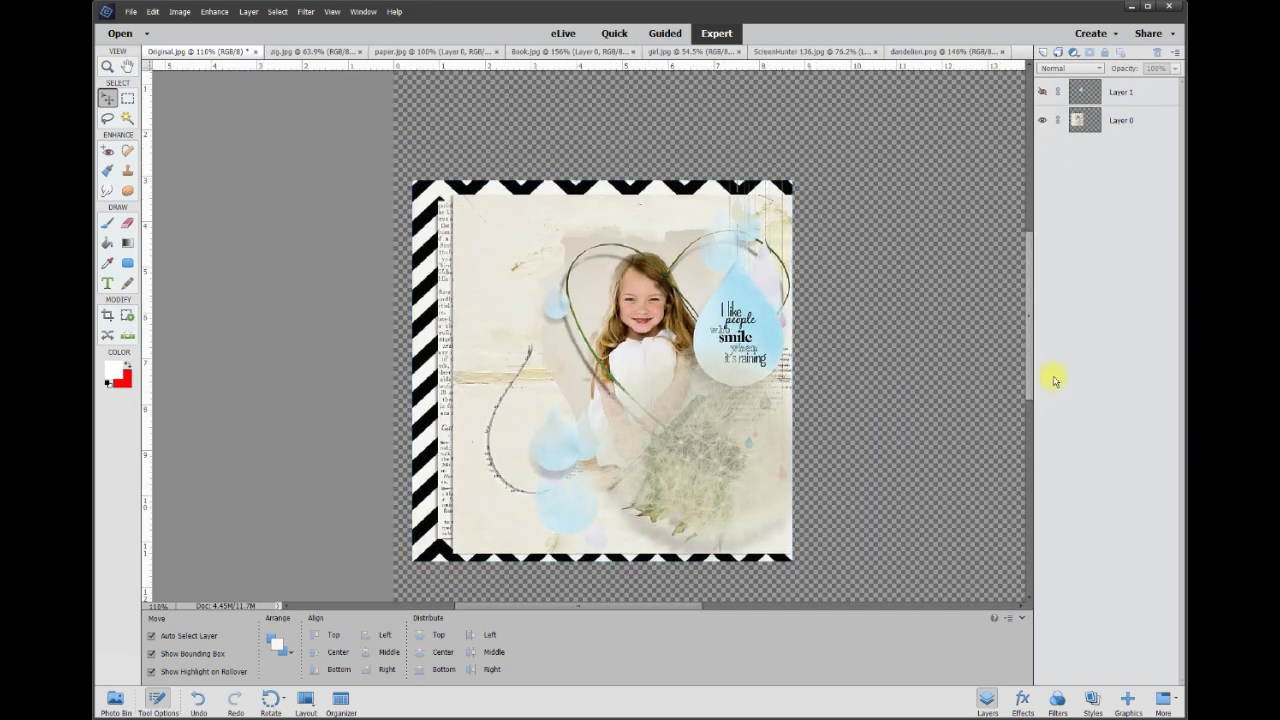
pyautogui.moveTo(1030, 375); pyautogui.dragTo(1031, 392)
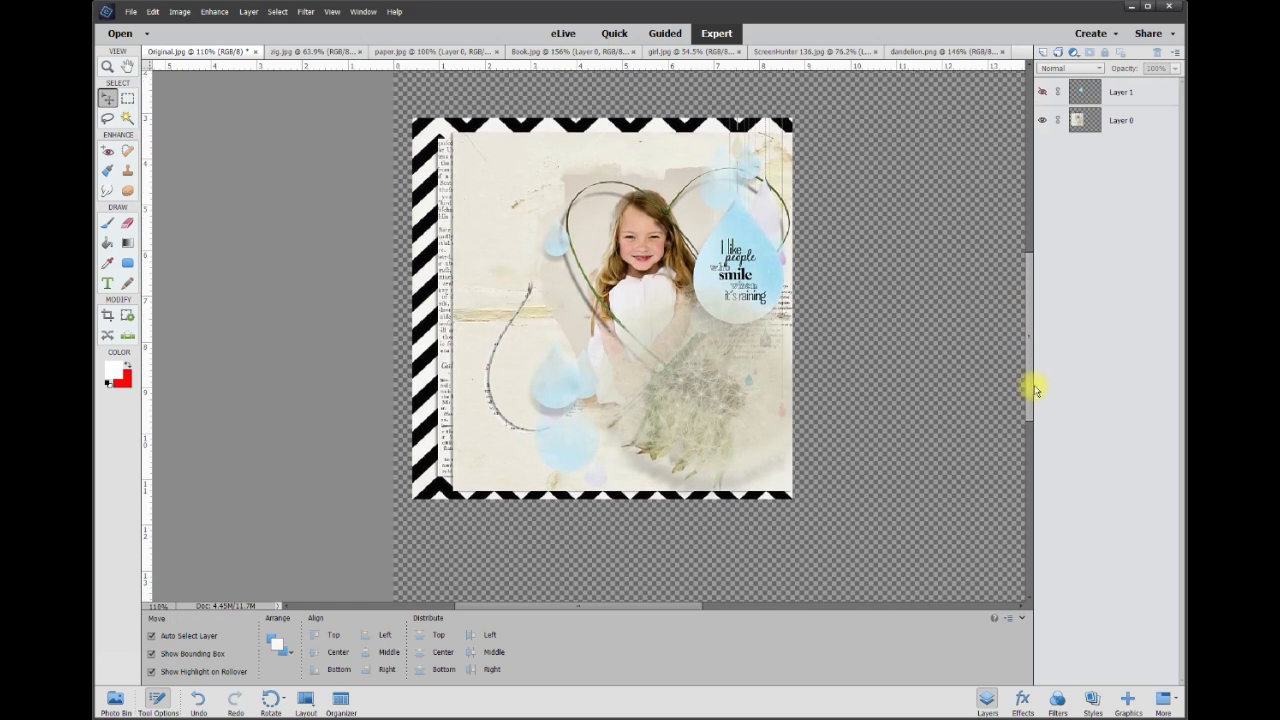
pyautogui.moveTo(671, 610); pyautogui.dragTo(729, 603)
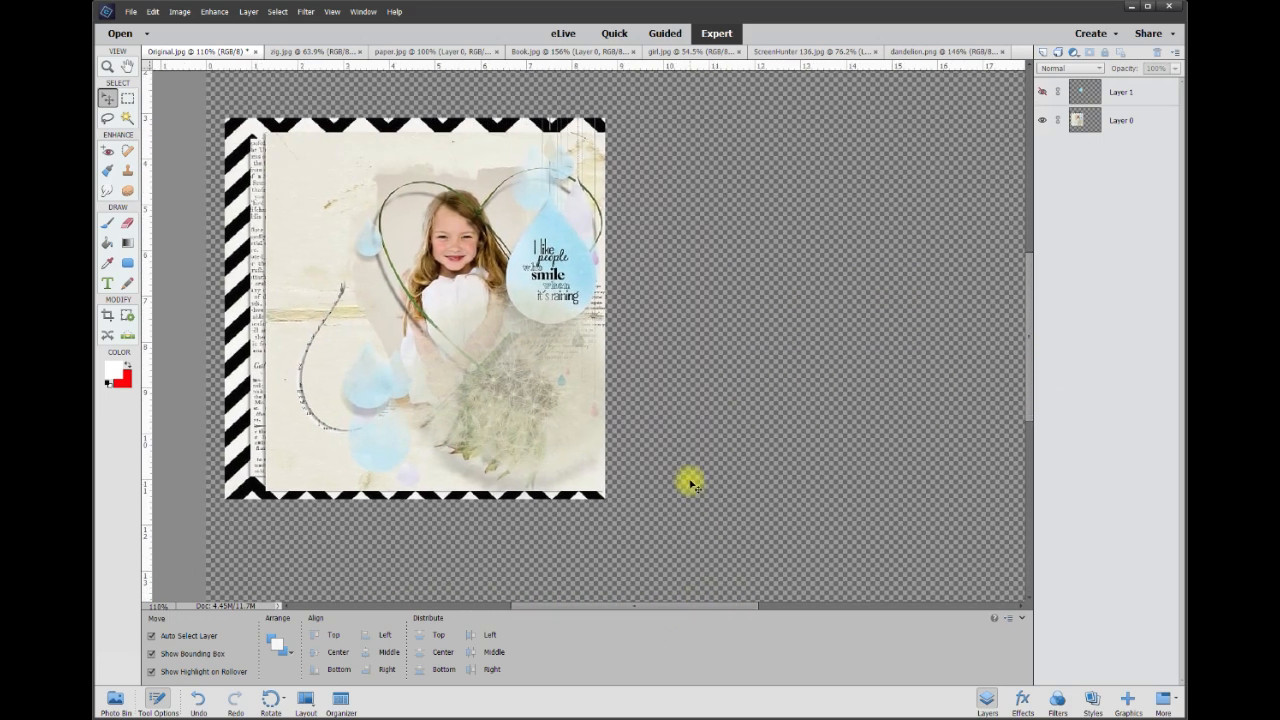
pyautogui.scroll(-1, 691, 480)
pyautogui.scroll(-1, 691, 480)
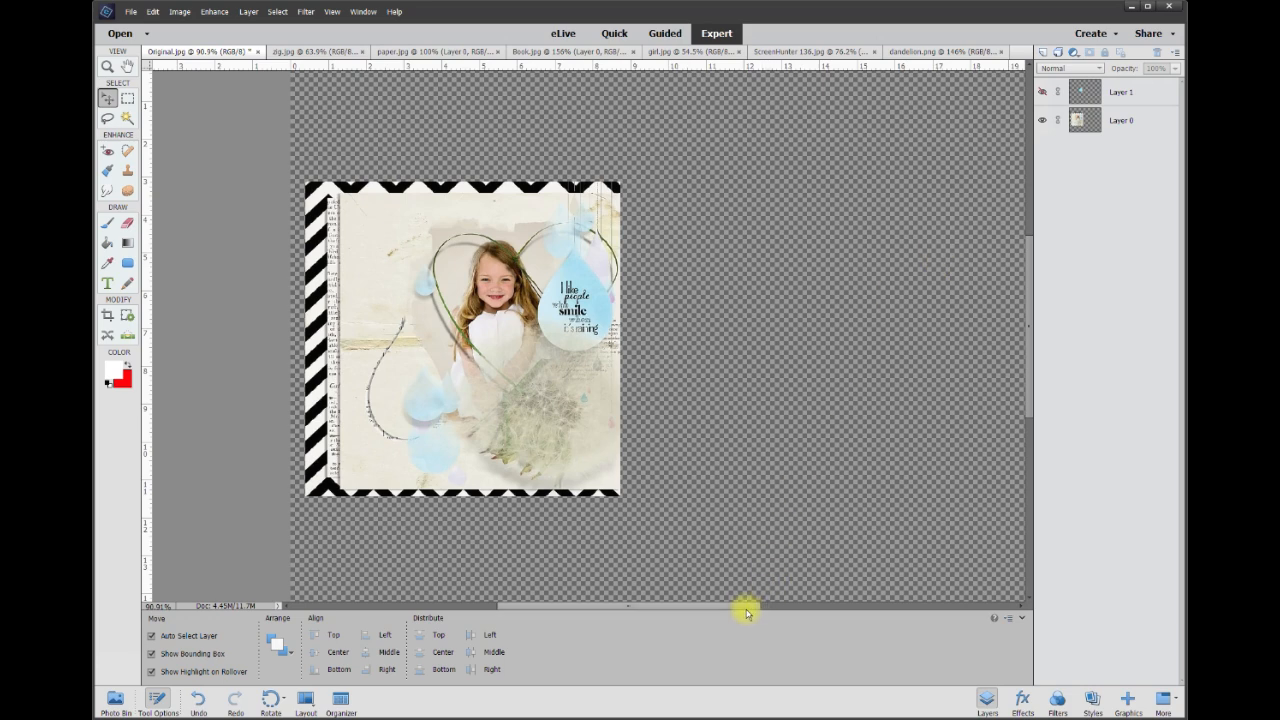
pyautogui.moveTo(745, 612); pyautogui.dragTo(766, 597)
pyautogui.scroll(1, 757, 560)
pyautogui.hotkey('ctrl', 'Tab')
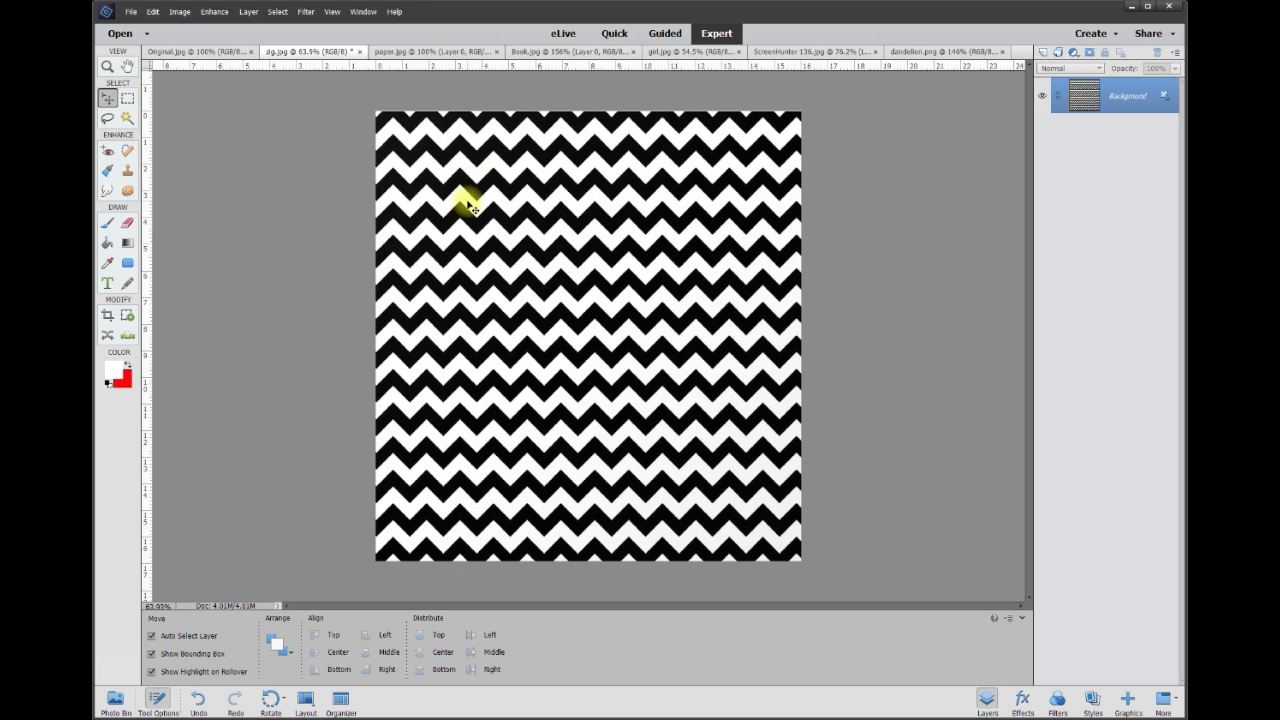
pyautogui.moveTo(457, 206); pyautogui.dragTo(651, 236)
pyautogui.hotkey('ctrl', '0')
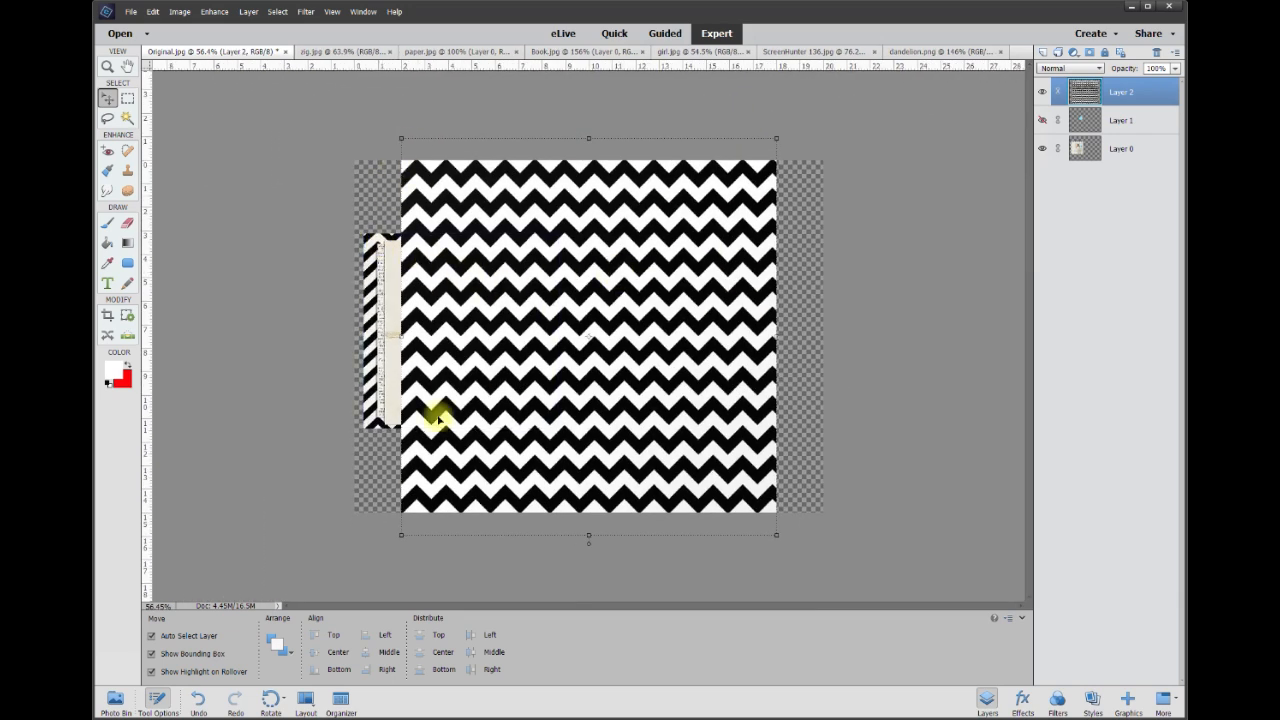
# Scale the chevron pattern down to about 50% so it matches the reference layout's height, and place it beside that layout.
pyautogui.moveTo(403, 540); pyautogui.dragTo(543, 391)
pyautogui.moveTo(603, 289); pyautogui.dragTo(514, 305)
pyautogui.scroll(3, 502, 402)
pyautogui.moveTo(784, 134); pyautogui.dragTo(711, 192)
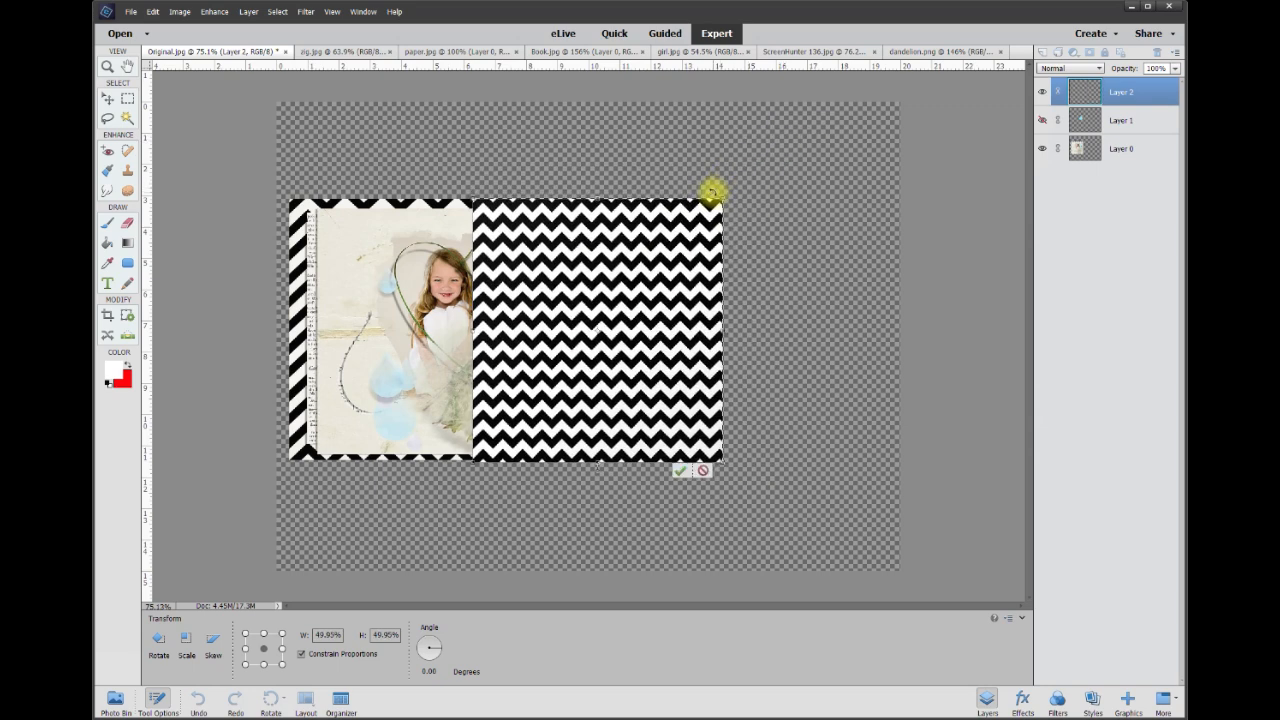
pyautogui.moveTo(586, 274); pyautogui.dragTo(711, 290)
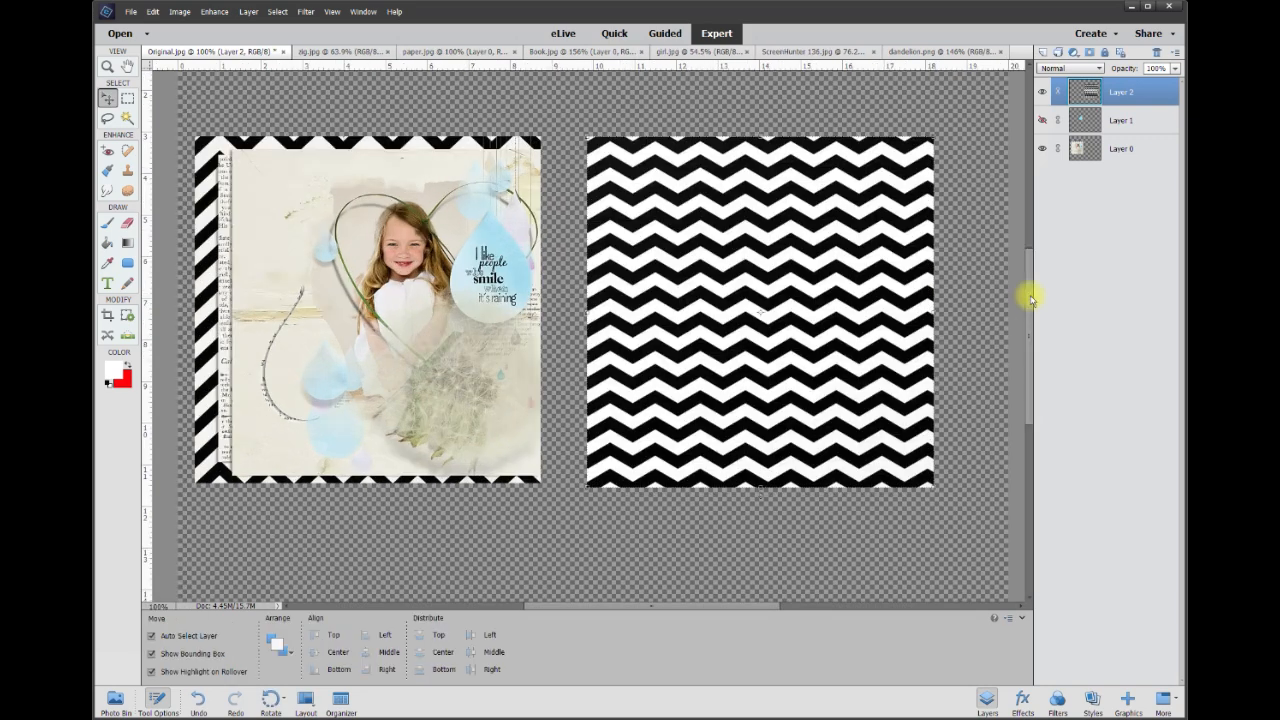
# Add the text page from Book.jpg to Original.jpg, sized against the reference layout's text strip, and place it over the chevron square.
pyautogui.moveTo(1031, 299); pyautogui.dragTo(1031, 291)
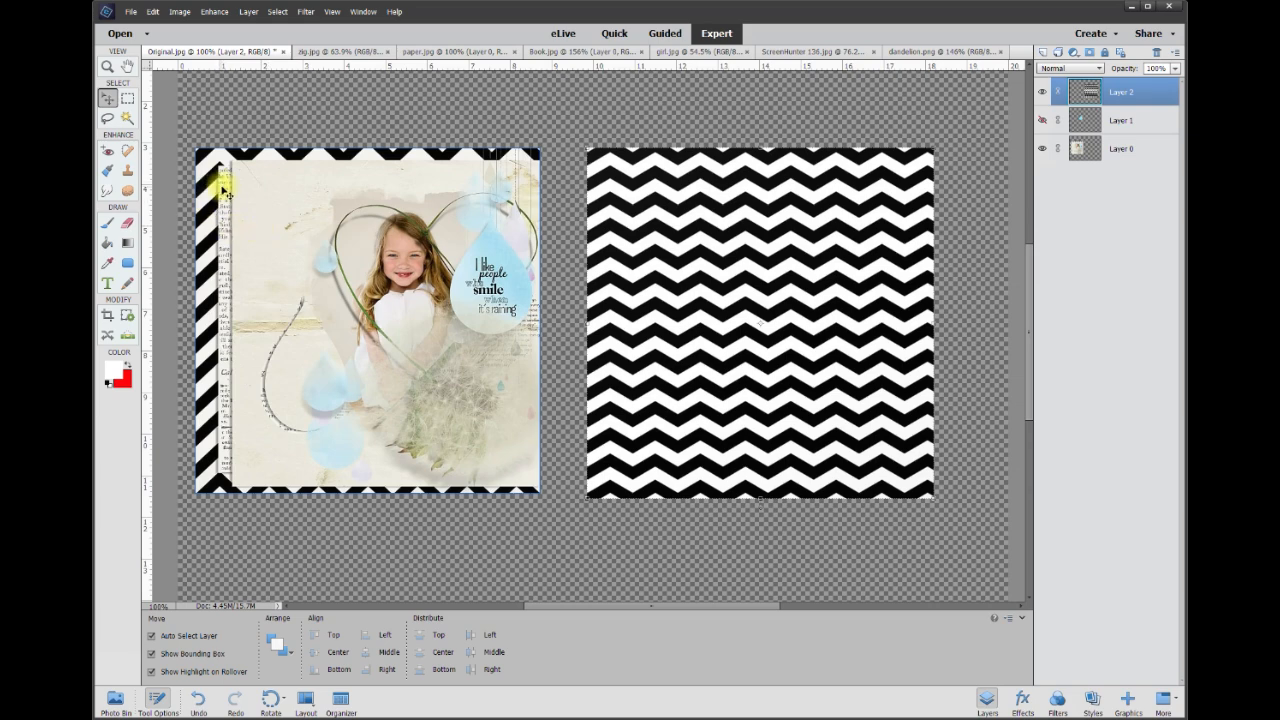
pyautogui.click(582, 51)
pyautogui.moveTo(651, 163); pyautogui.dragTo(277, 252)
pyautogui.click(470, 475)
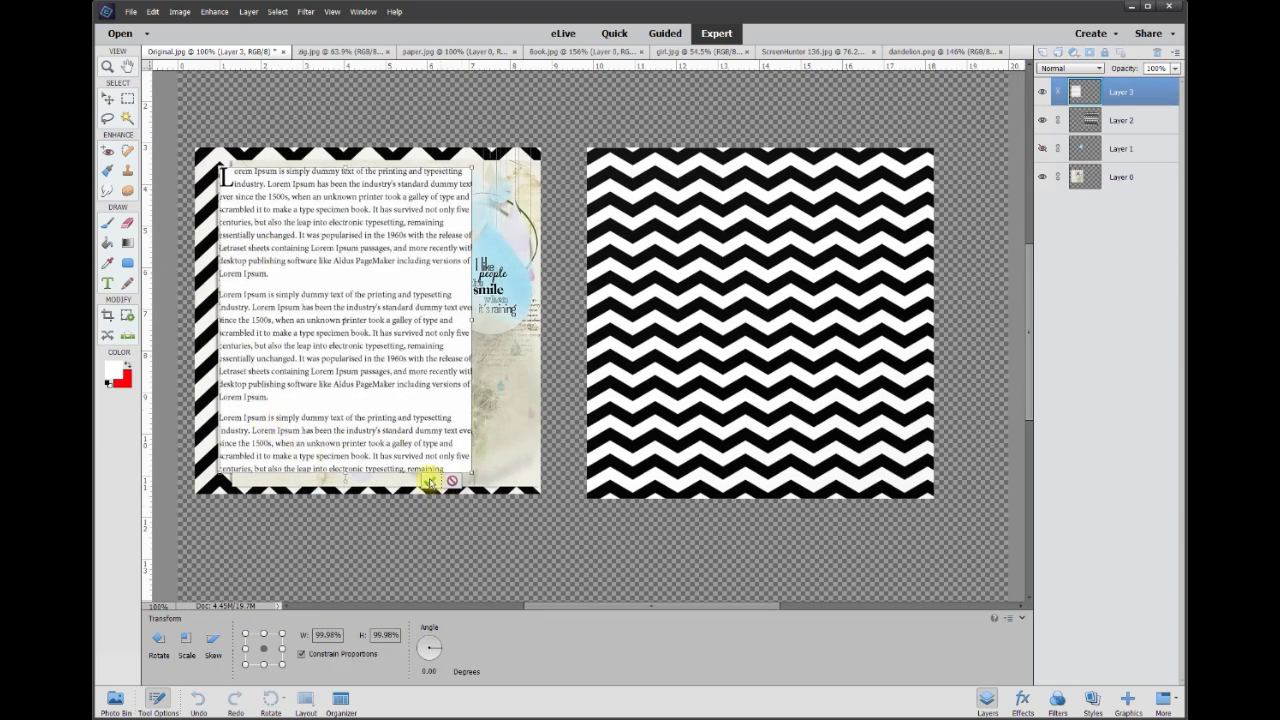
pyautogui.click(431, 481)
pyautogui.moveTo(339, 286); pyautogui.dragTo(729, 287)
# Add the paper.jpg texture to Original.jpg, scaled to match the reference layout's paper panel, and place it over the text page.
pyautogui.click(429, 52)
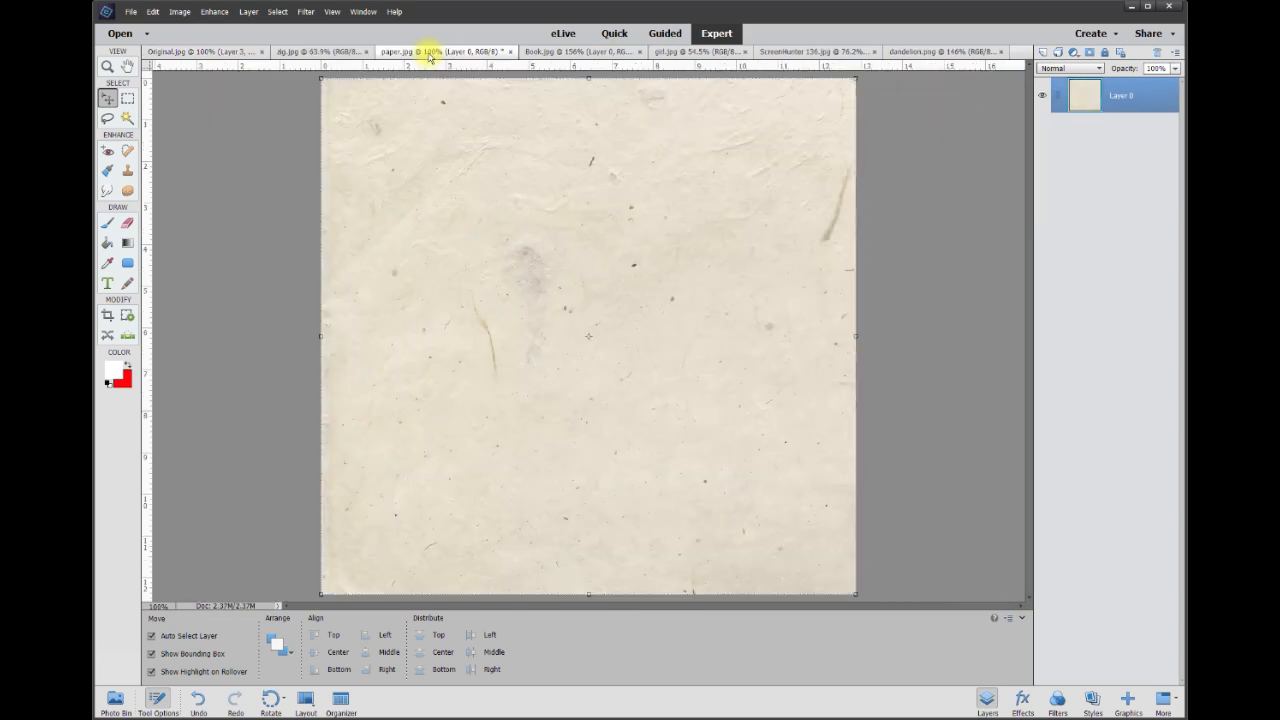
pyautogui.moveTo(466, 178); pyautogui.dragTo(698, 261)
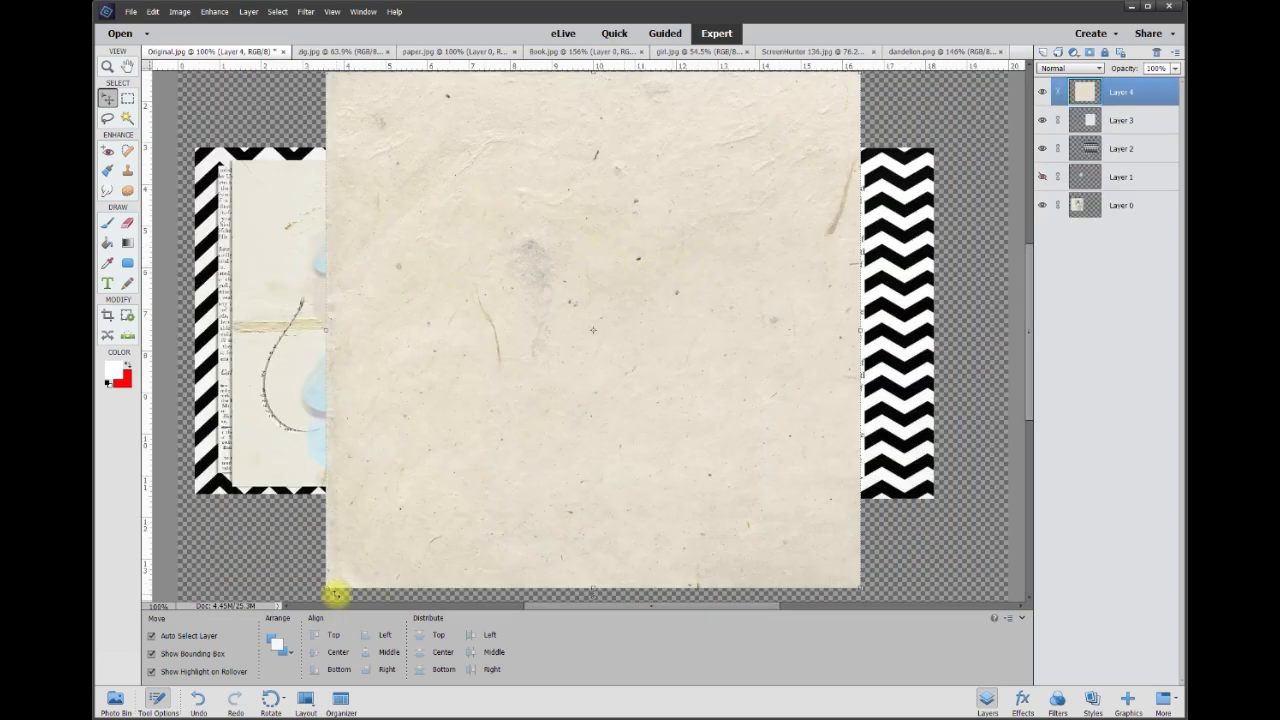
pyautogui.moveTo(328, 591); pyautogui.dragTo(509, 414)
pyautogui.moveTo(629, 223); pyautogui.dragTo(346, 284)
pyautogui.moveTo(583, 501); pyautogui.dragTo(552, 506)
pyautogui.moveTo(570, 325); pyautogui.dragTo(540, 337)
pyautogui.click(499, 497)
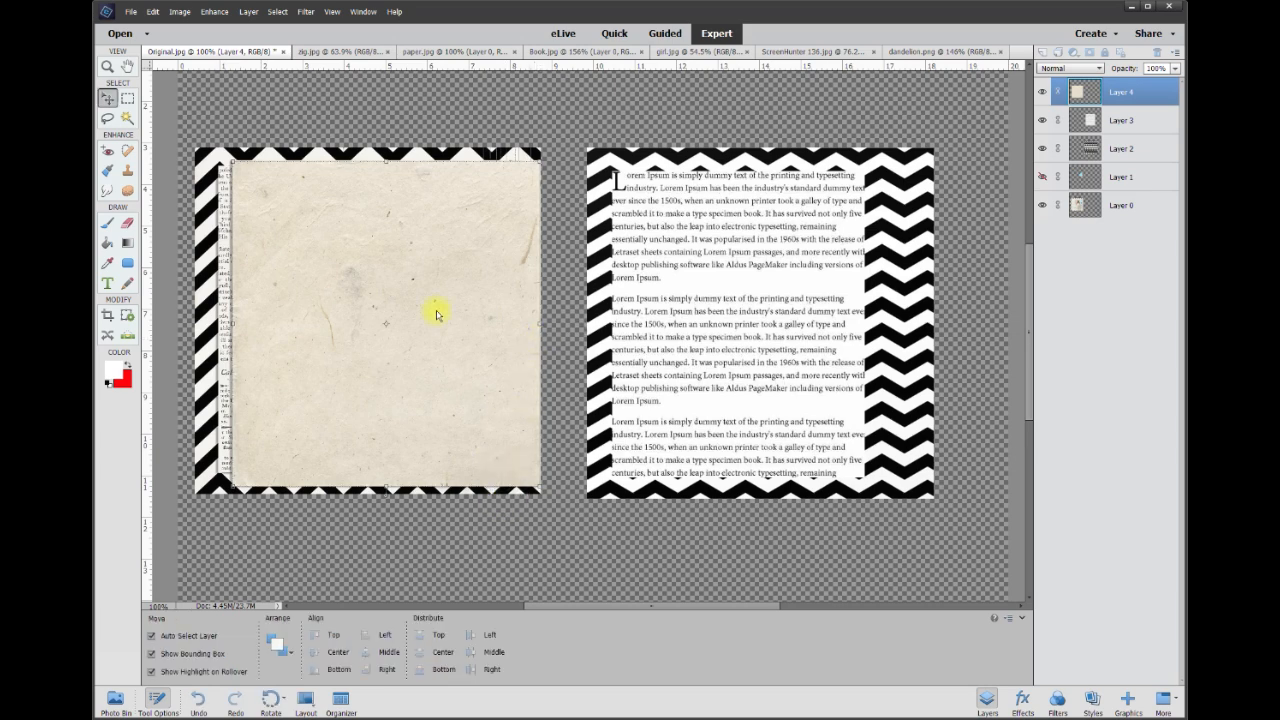
pyautogui.moveTo(386, 277); pyautogui.dragTo(808, 280)
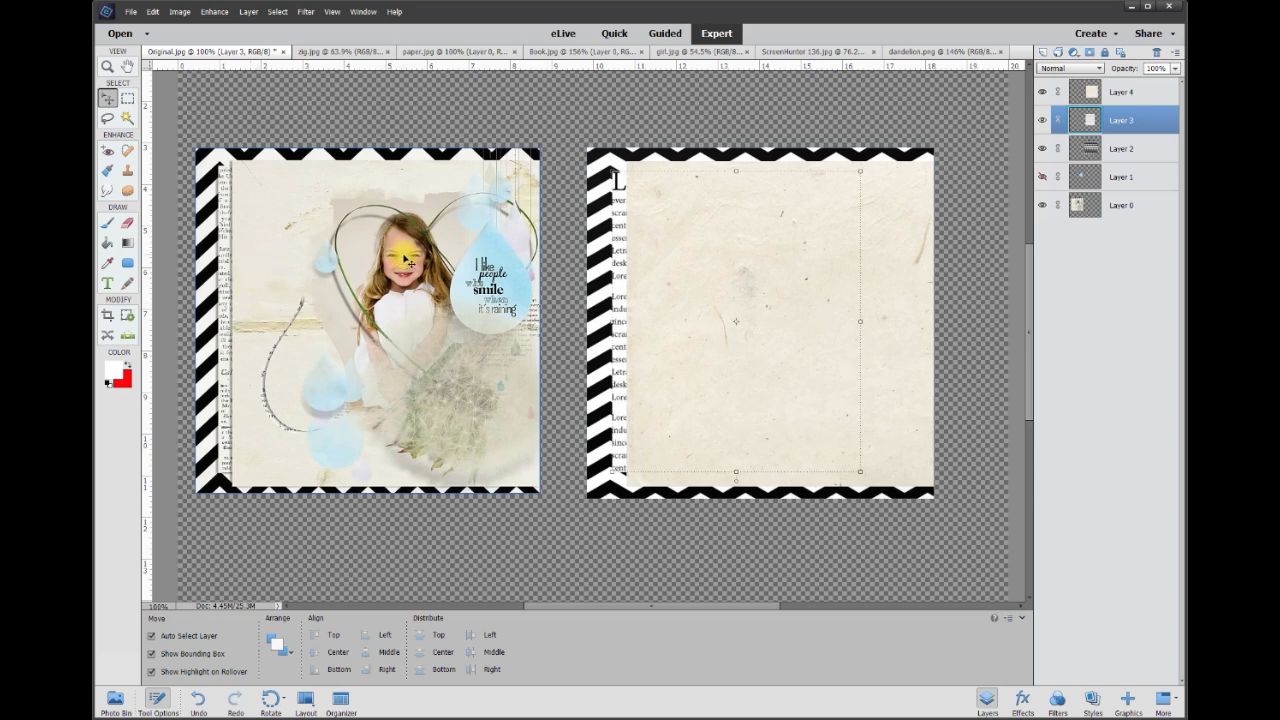
# Add the girl.jpg photo to Original.jpg as the top layer, scaled down and placed across the gap between the two layouts.
pyautogui.click(681, 55)
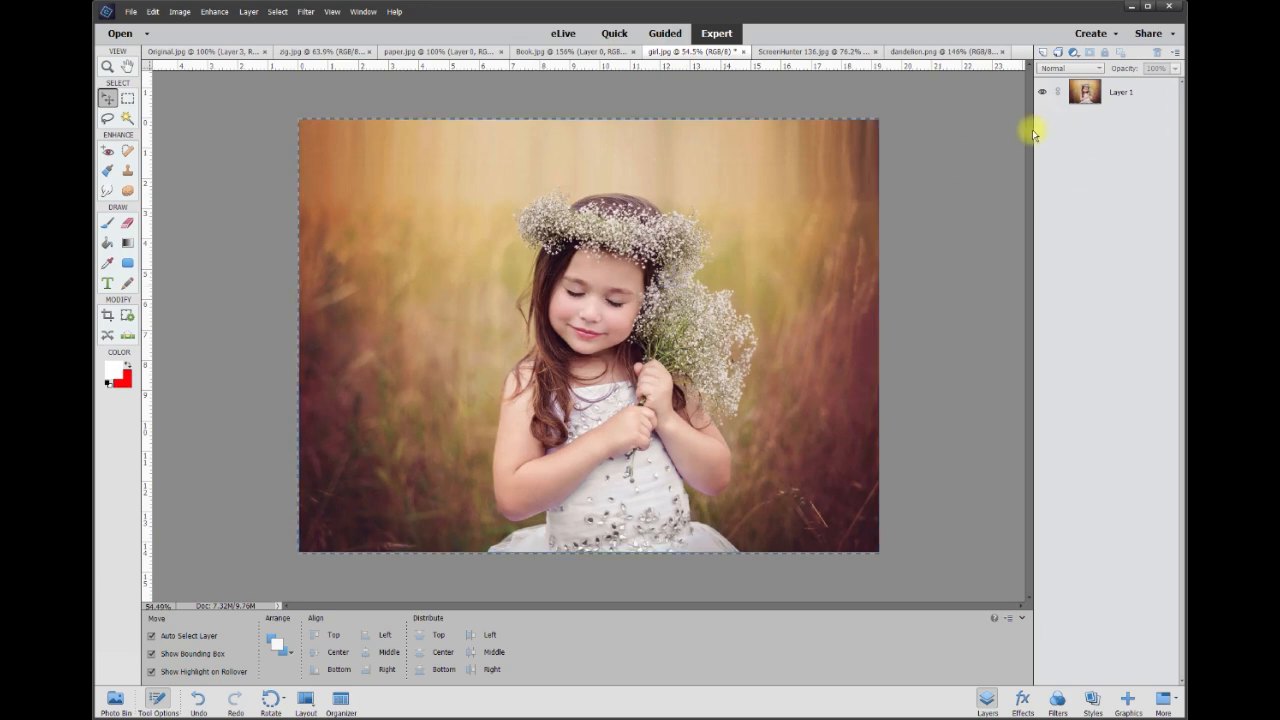
pyautogui.moveTo(466, 211); pyautogui.dragTo(507, 243)
pyautogui.moveTo(719, 285); pyautogui.dragTo(737, 277)
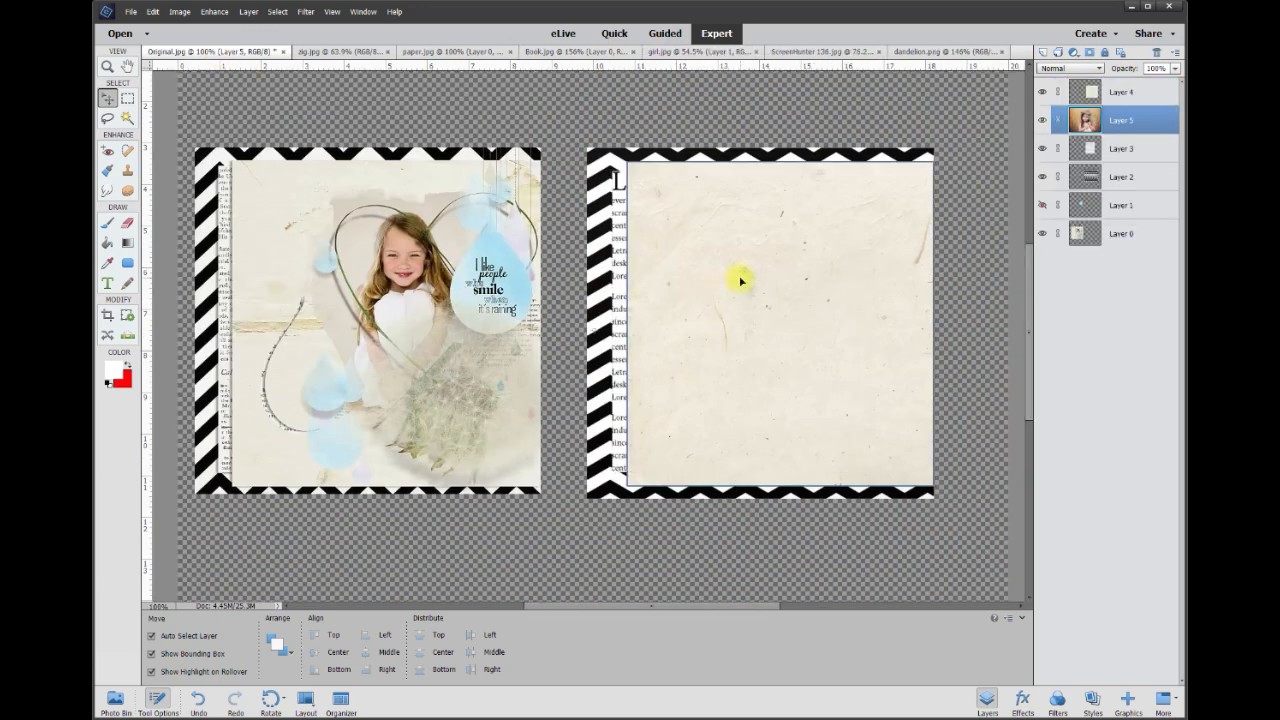
pyautogui.hotkey('ctrl', '0')
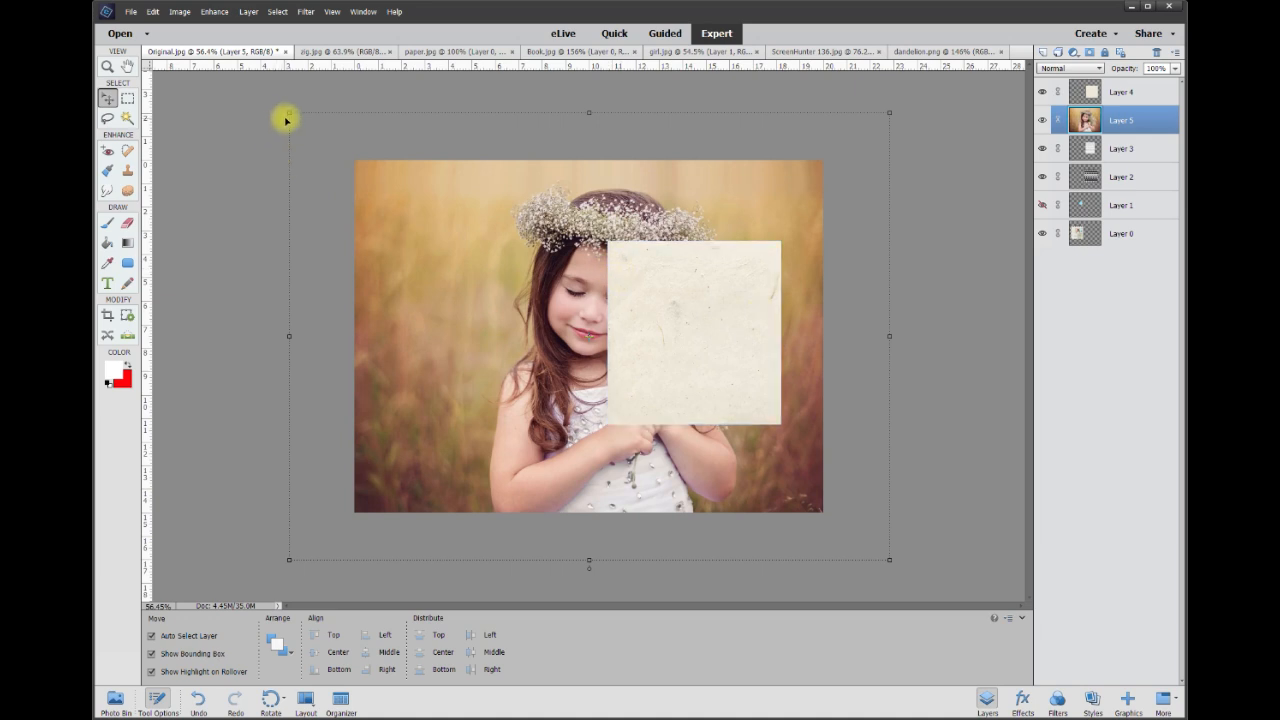
pyautogui.moveTo(289, 114); pyautogui.dragTo(525, 289)
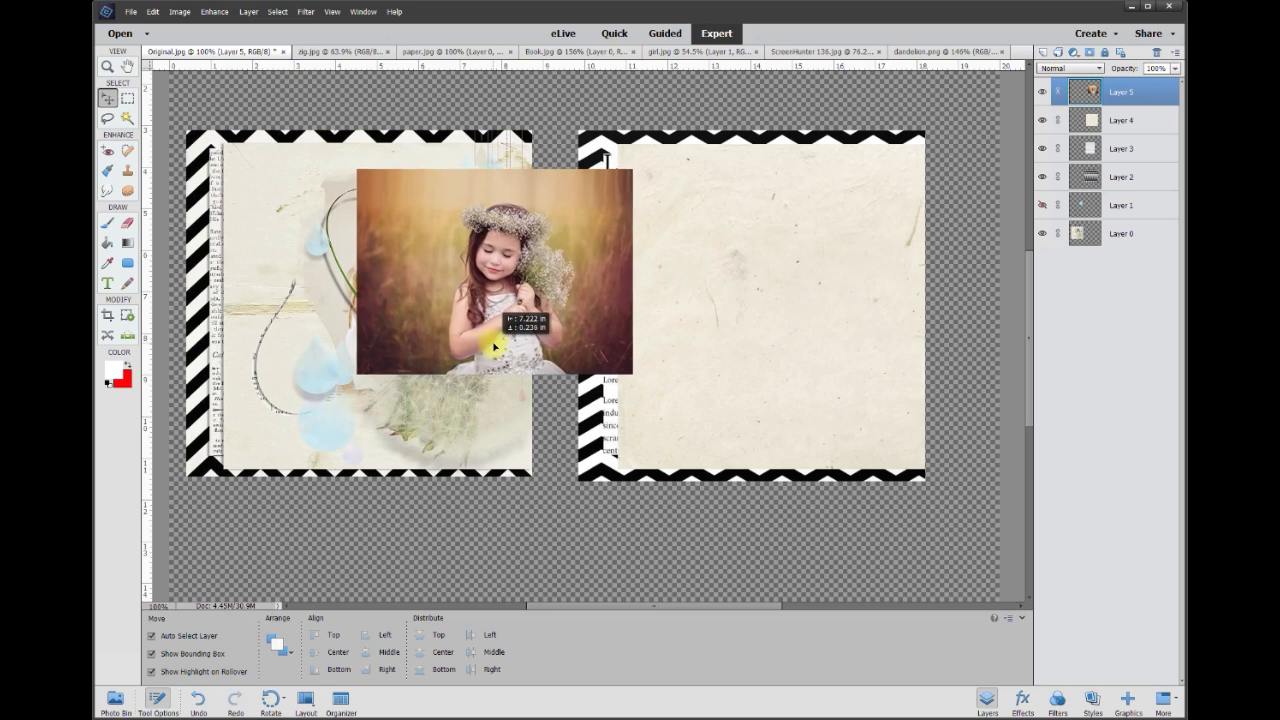
pyautogui.moveTo(491, 343); pyautogui.dragTo(537, 334)
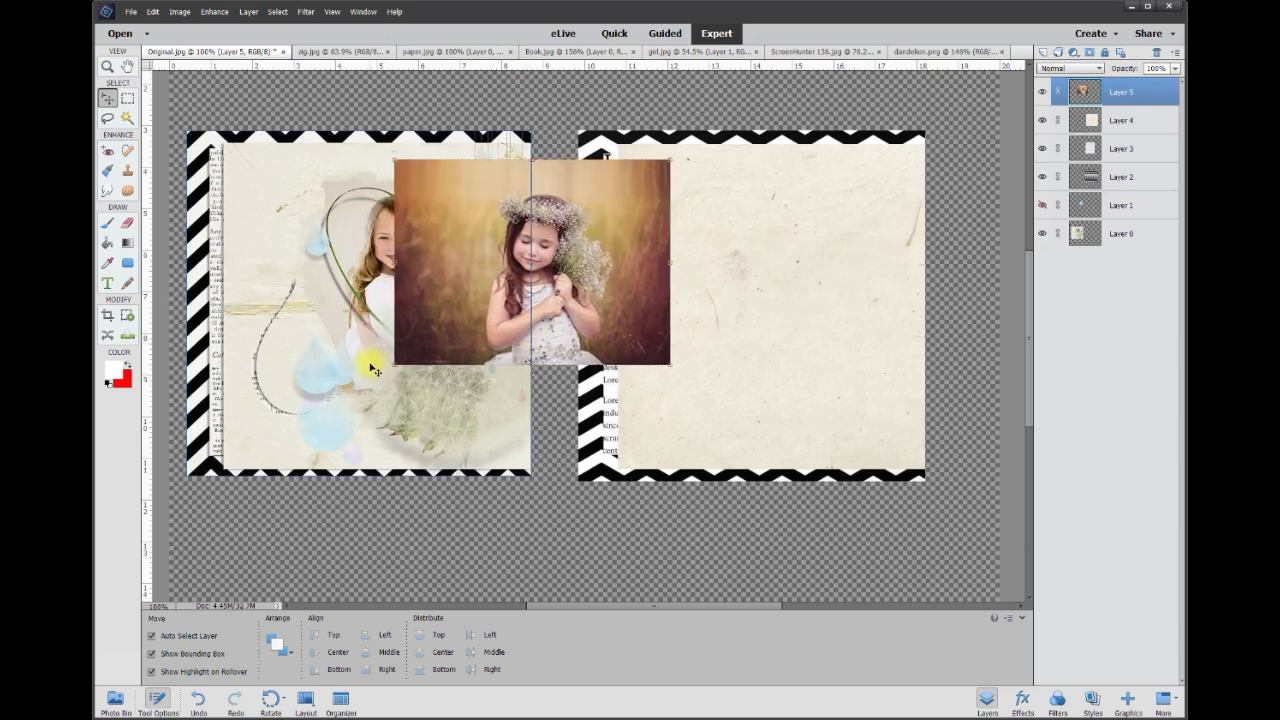
# Extend the girl's white skirt below the photo's lower edge with the Smudge tool, using a 50 px brush.
pyautogui.click(107, 192)
pyautogui.press('[')
pyautogui.press('[')
pyautogui.press('[')
pyautogui.press('[')
pyautogui.press('[')
pyautogui.press('[')
pyautogui.press('[')
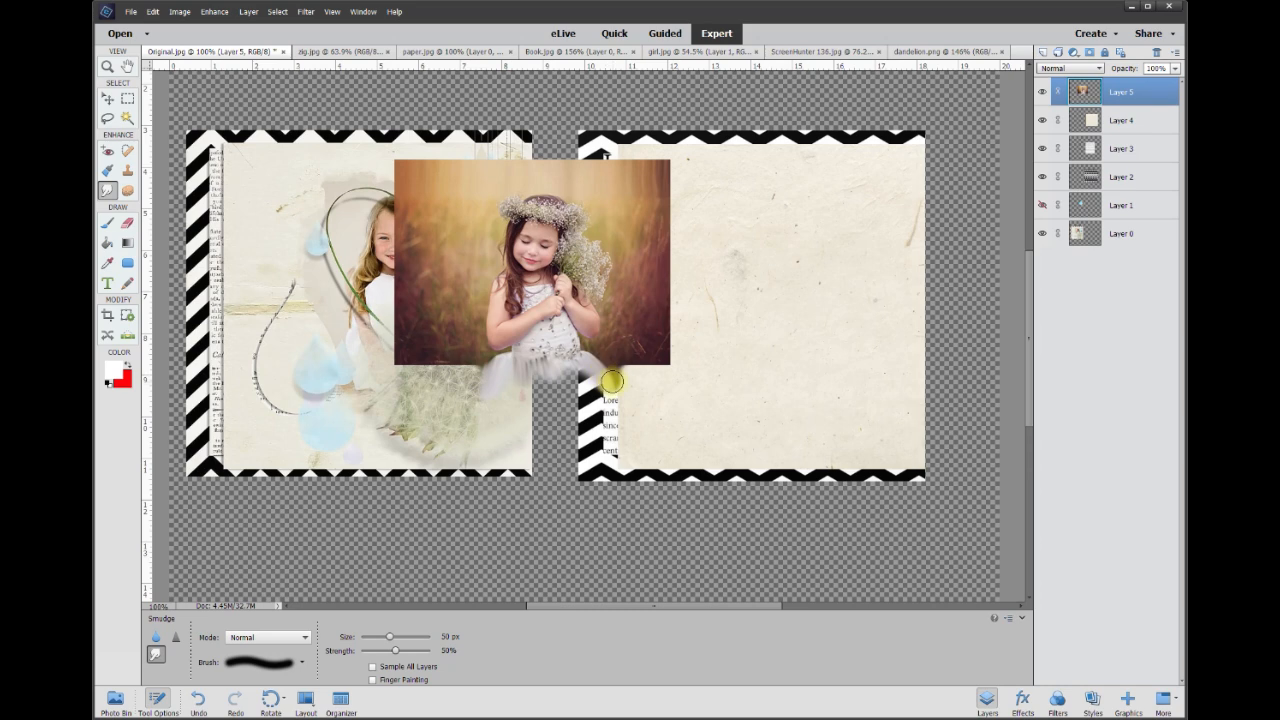
pyautogui.moveTo(621, 400)
pyautogui.mouseDown()
pyautogui.moveTo(587, 378)
pyautogui.moveTo(589, 396)
pyautogui.moveTo(555, 390)
pyautogui.mouseUp()
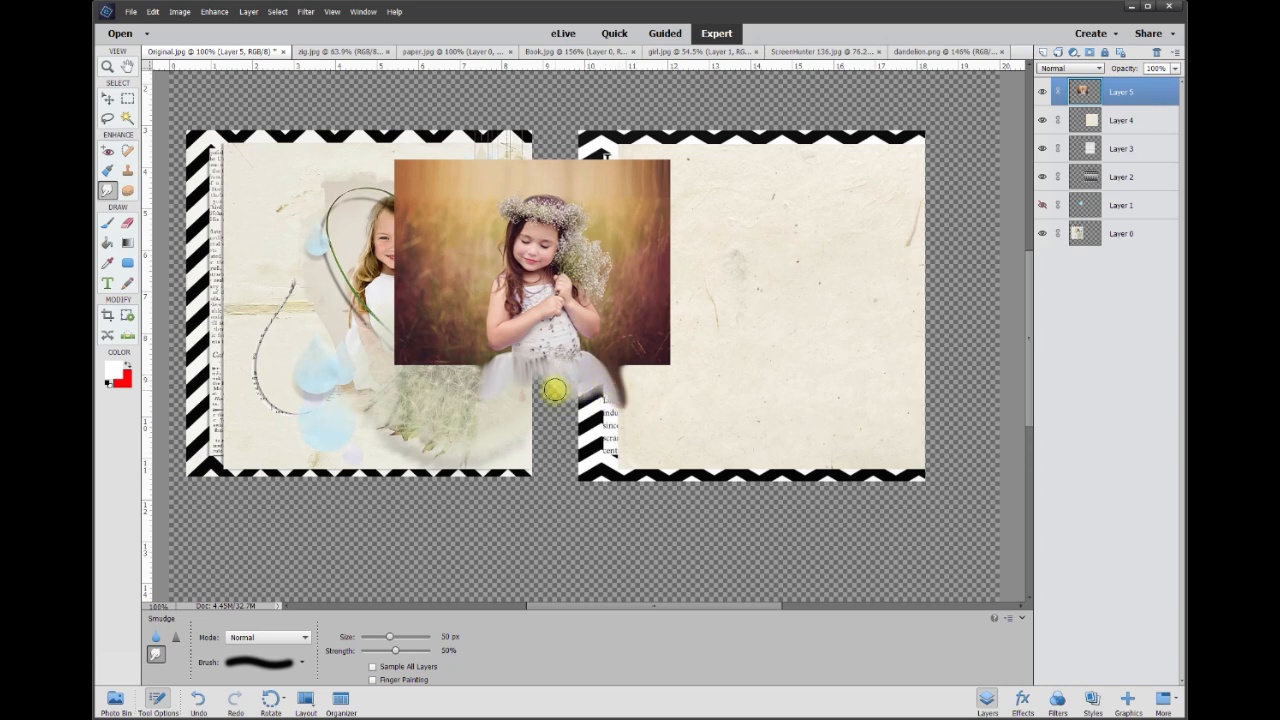
# Lower the girl photo layer's opacity to 29% and place the photo over the girl in the reference layout.
pyautogui.press('v')
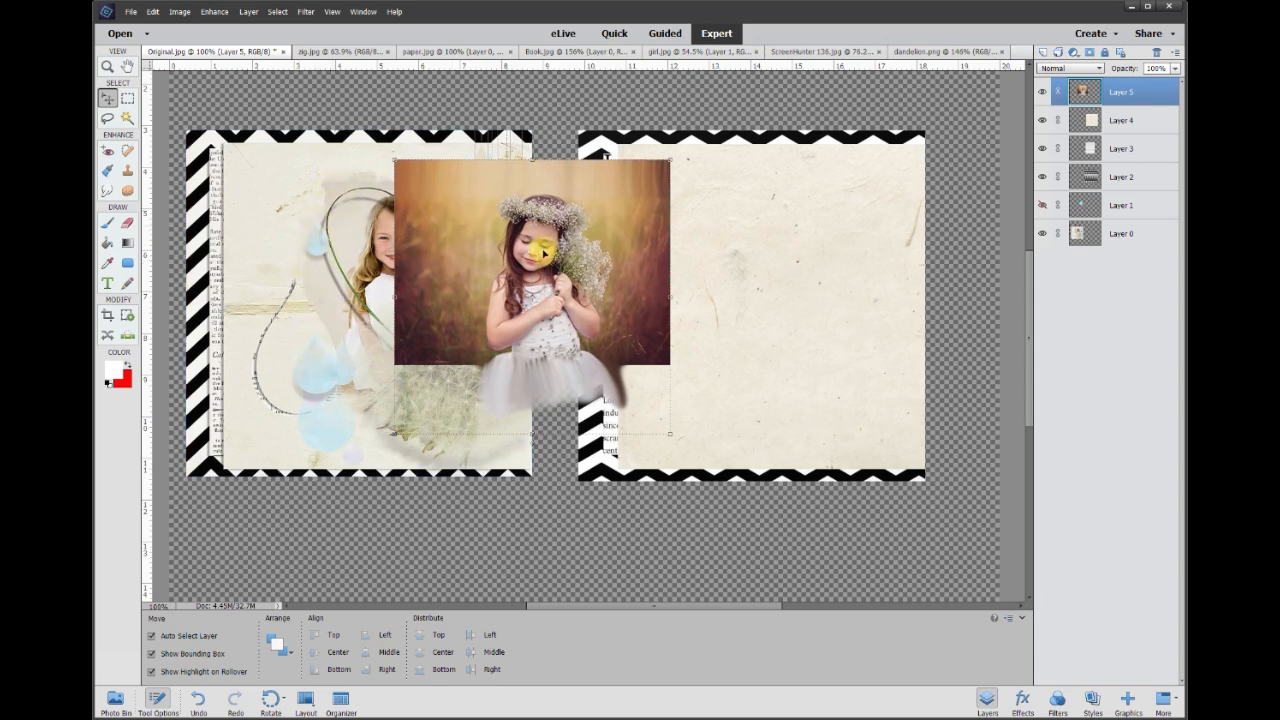
pyautogui.click(1177, 69)
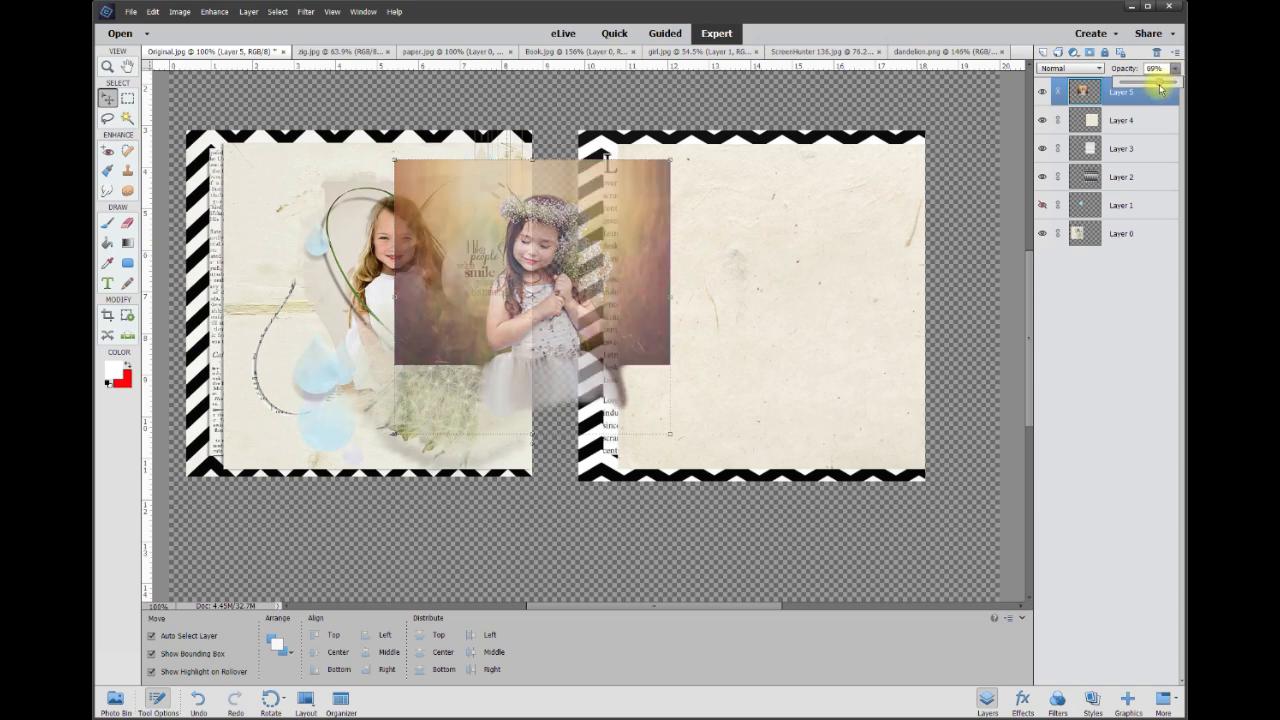
pyautogui.moveTo(542, 228); pyautogui.dragTo(398, 232)
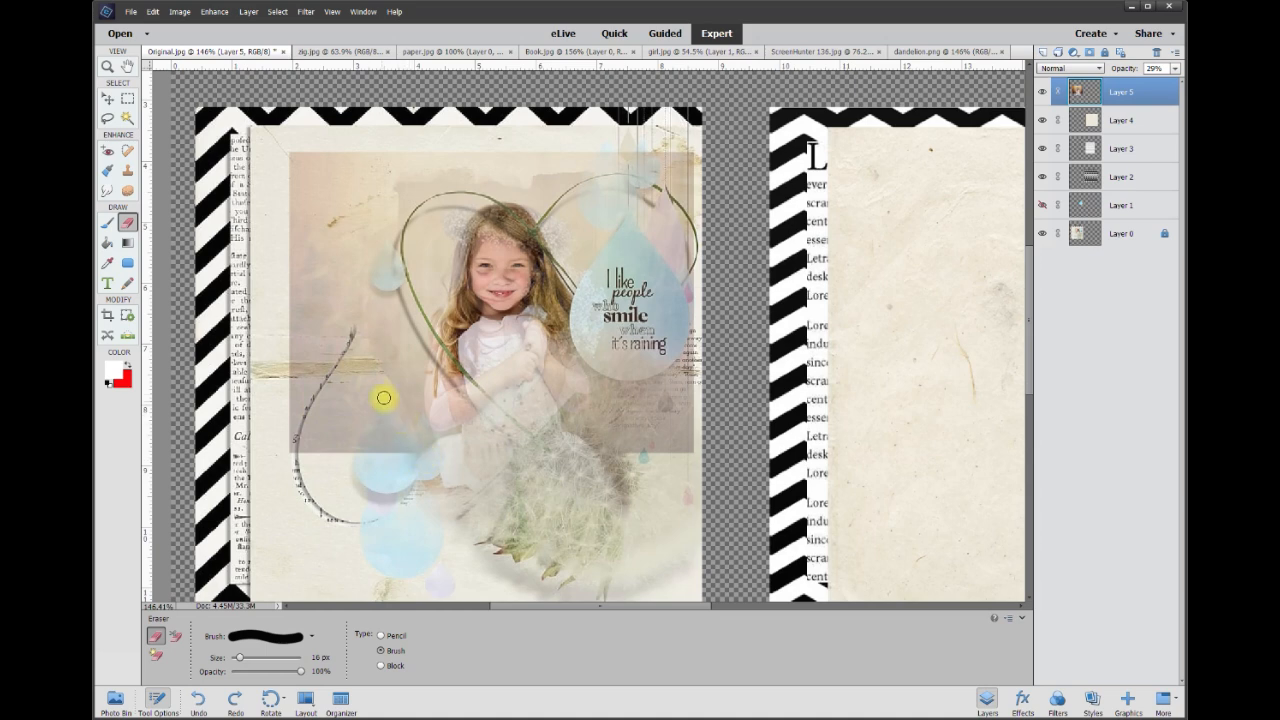
# Try erasing part of the photo's background beside the girl with a 16 px hard brush, and undo the stroke.
pyautogui.moveTo(408, 453); pyautogui.dragTo(360, 315)
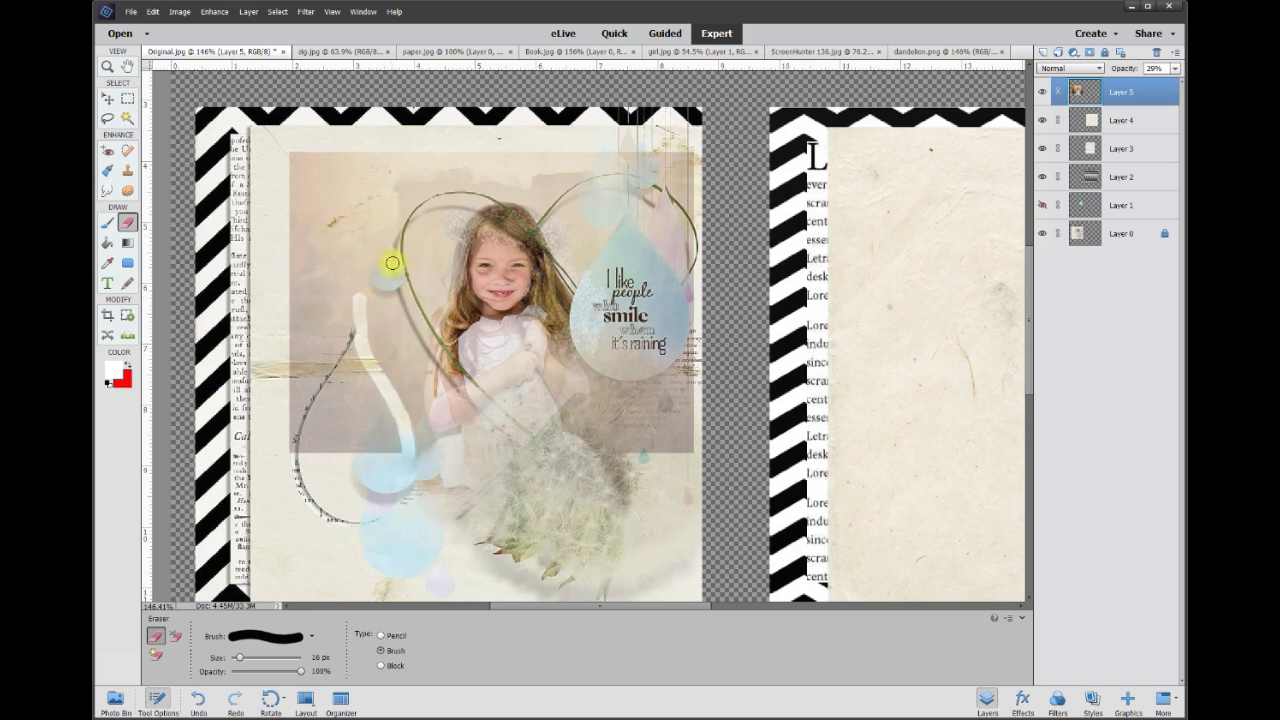
pyautogui.hotkey('ctrl', 'z')
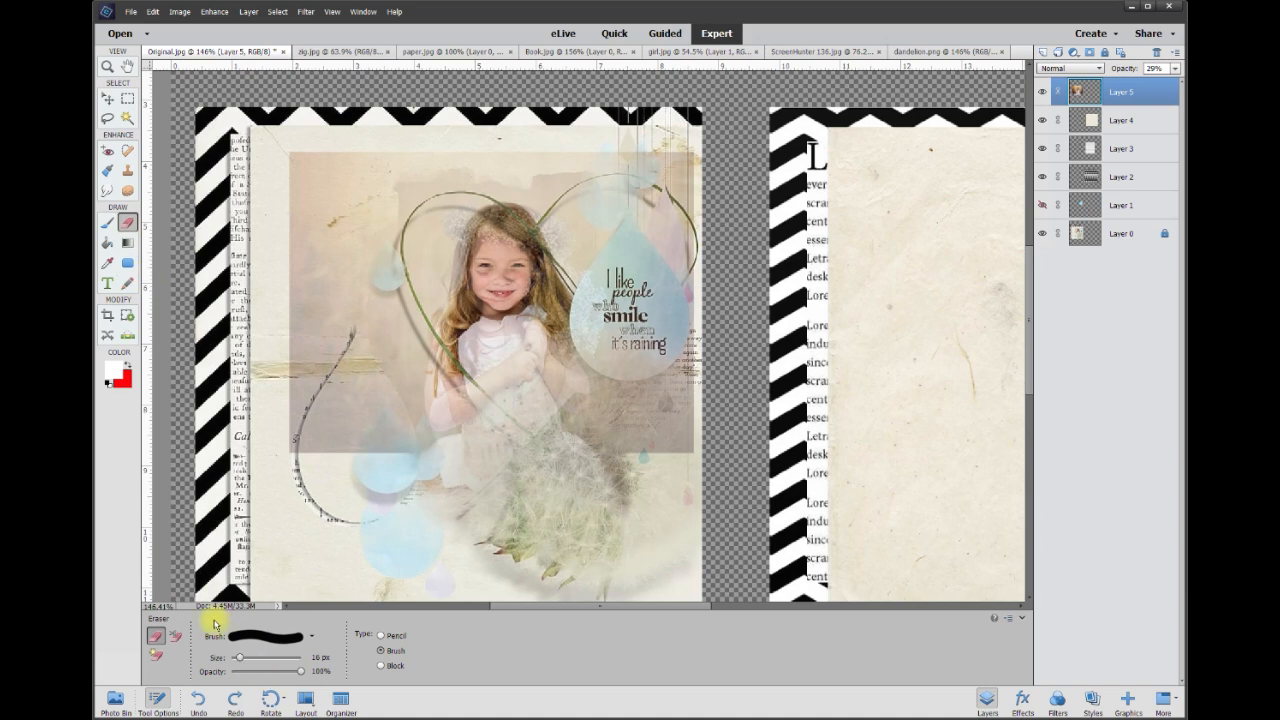
# Switch the Eraser to the flat 60 px calligraphic brush and set its size to 40 px.
pyautogui.click(311, 637)
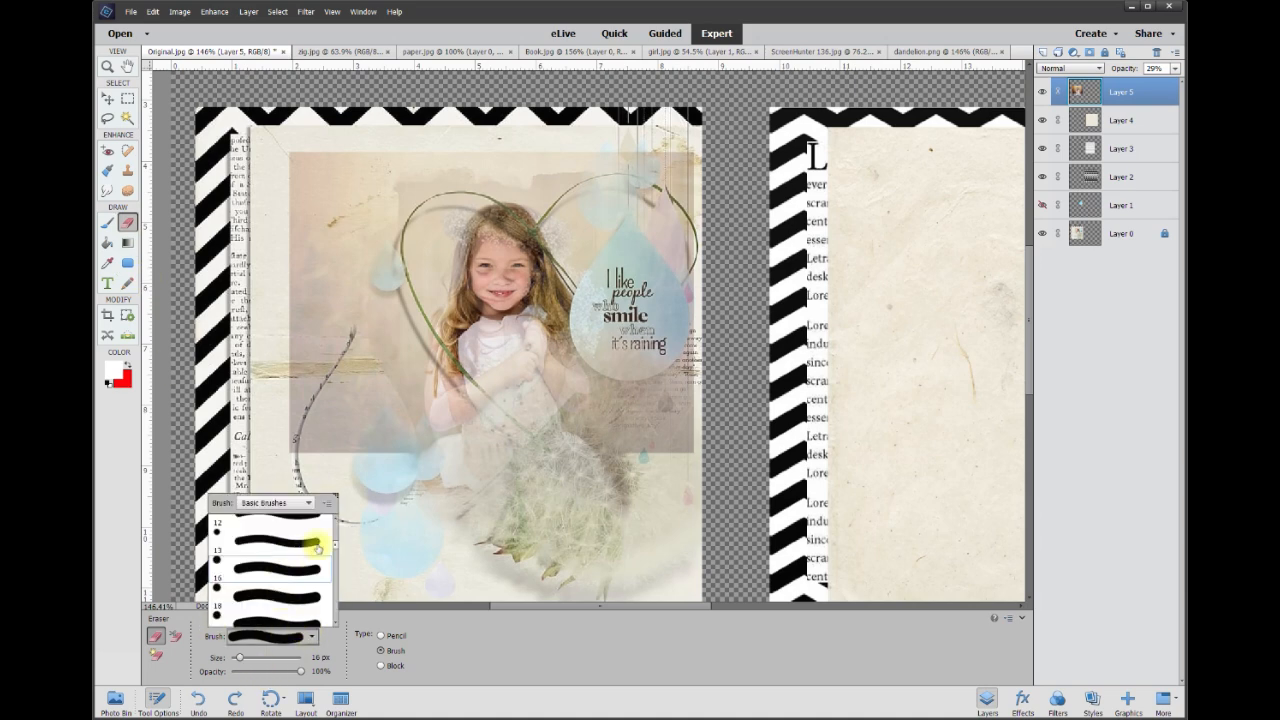
pyautogui.click(310, 504)
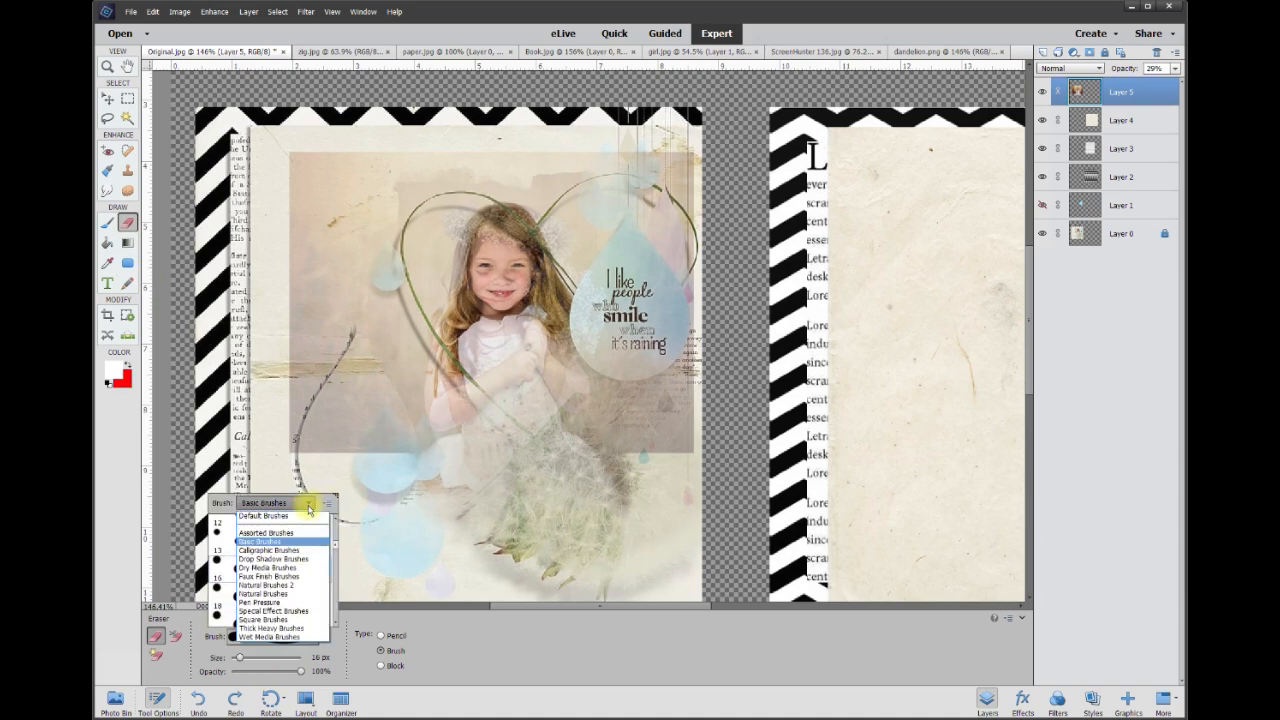
pyautogui.click(290, 550)
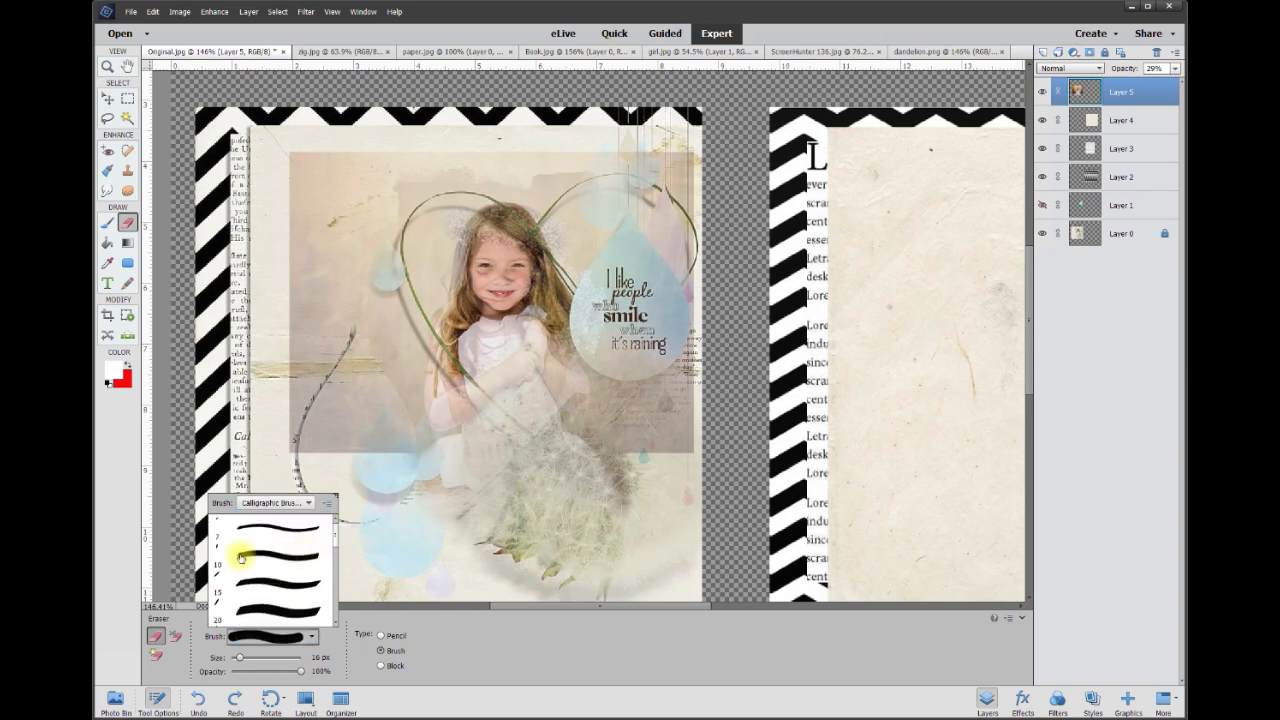
pyautogui.scroll(-3, 334, 545)
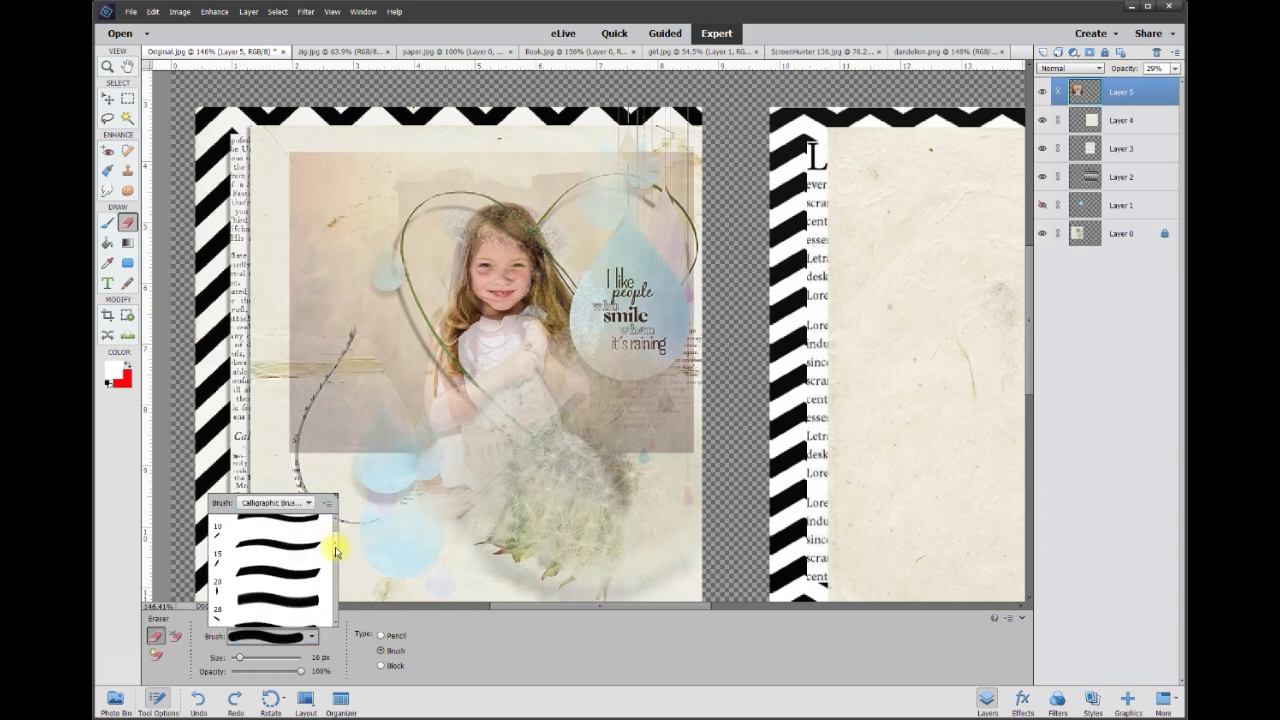
pyautogui.scroll(-2, 334, 565)
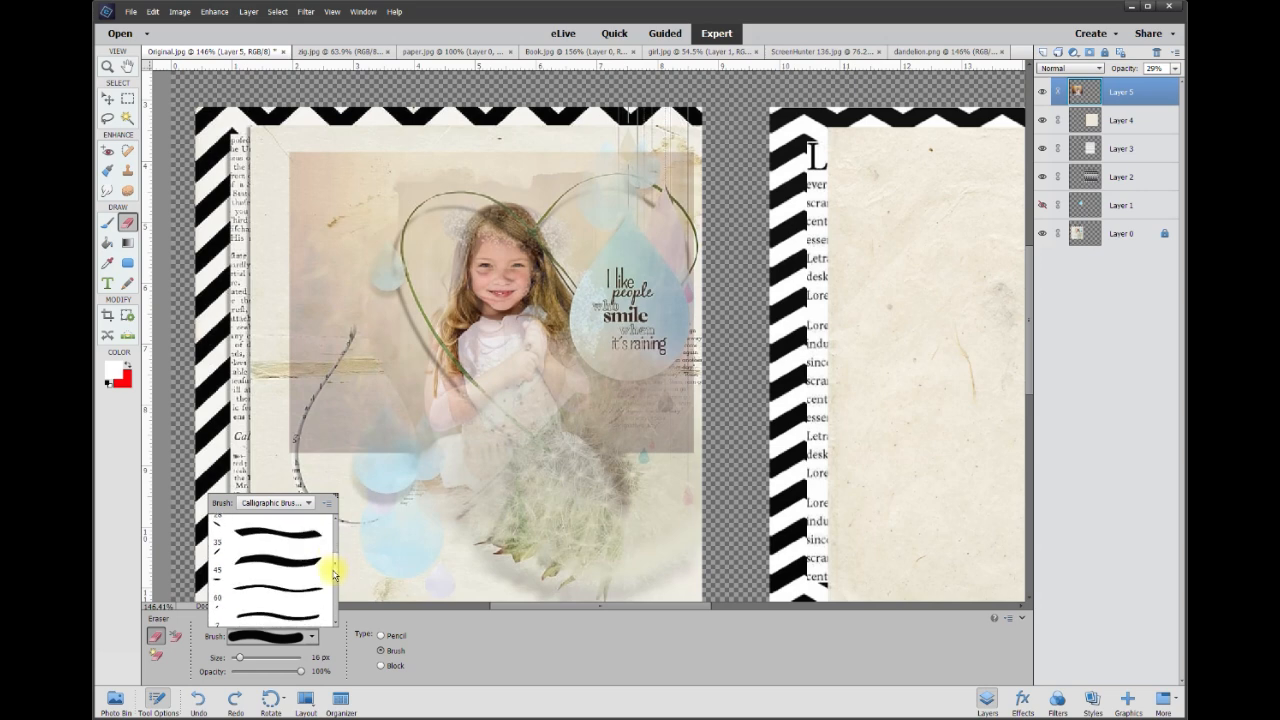
pyautogui.click(257, 582)
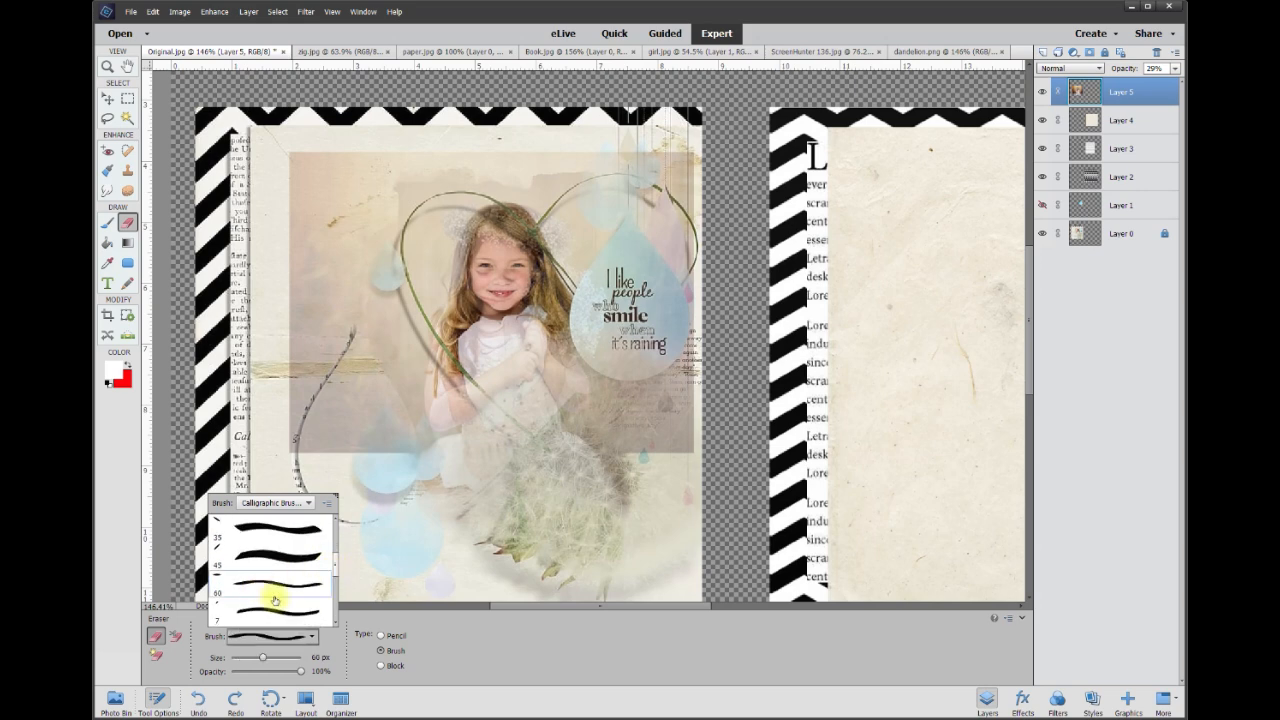
pyautogui.click(318, 657)
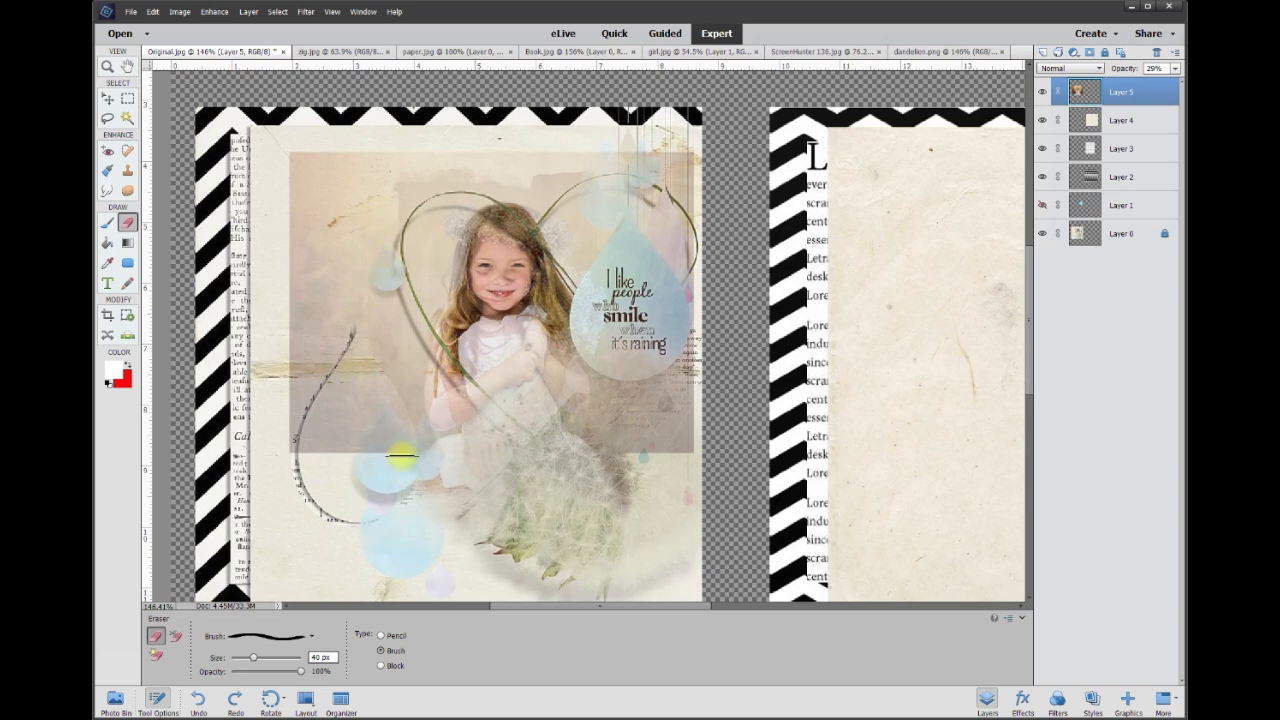
# Erase a ragged band through the photo's background around the girl and restore the layer's opacity to 100%.
pyautogui.moveTo(389, 408)
pyautogui.mouseDown()
pyautogui.moveTo(350, 338)
pyautogui.moveTo(359, 273)
pyautogui.mouseUp()
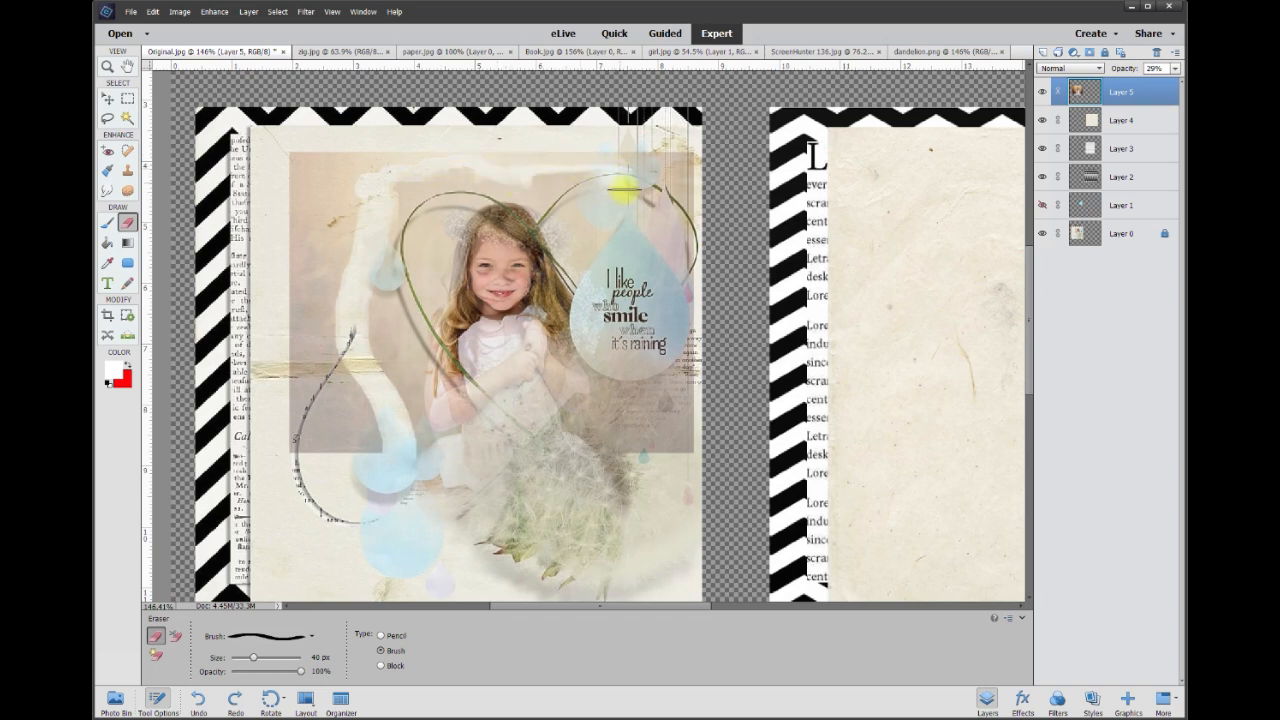
pyautogui.moveTo(649, 232)
pyautogui.mouseDown()
pyautogui.moveTo(673, 307)
pyautogui.moveTo(682, 440)
pyautogui.mouseUp()
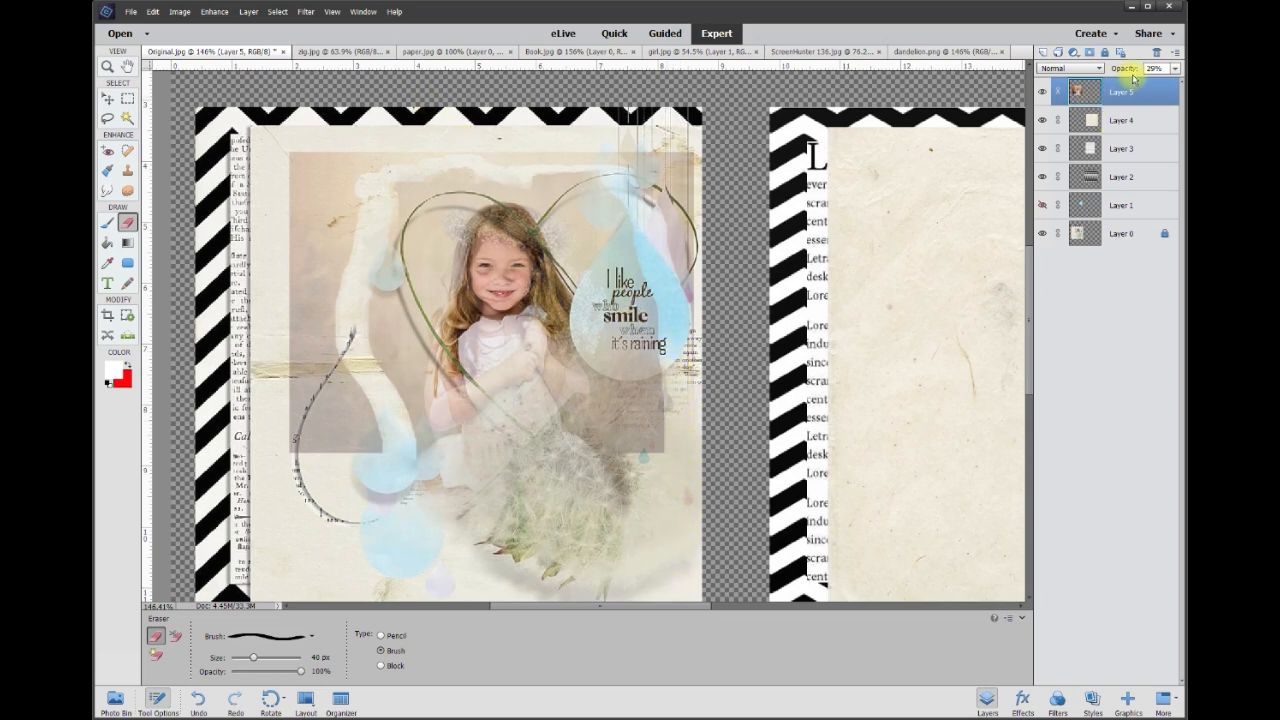
pyautogui.click(1174, 69)
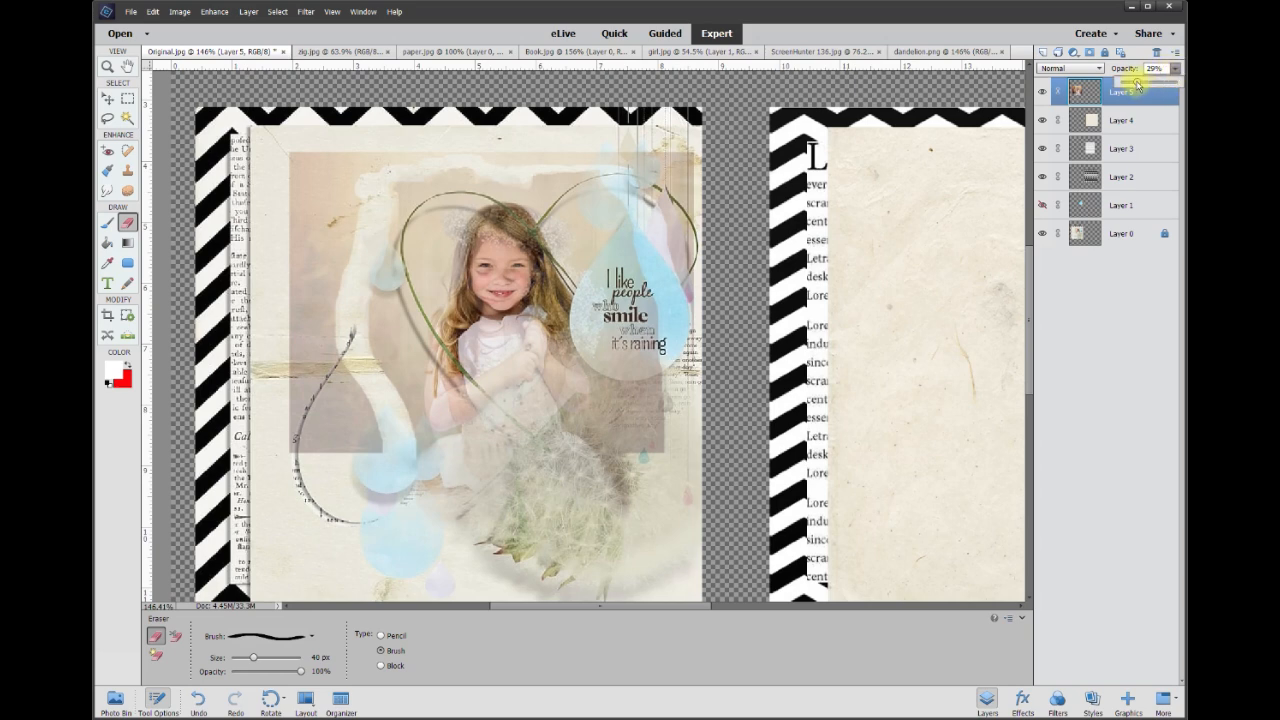
pyautogui.moveTo(1140, 85); pyautogui.dragTo(1182, 83)
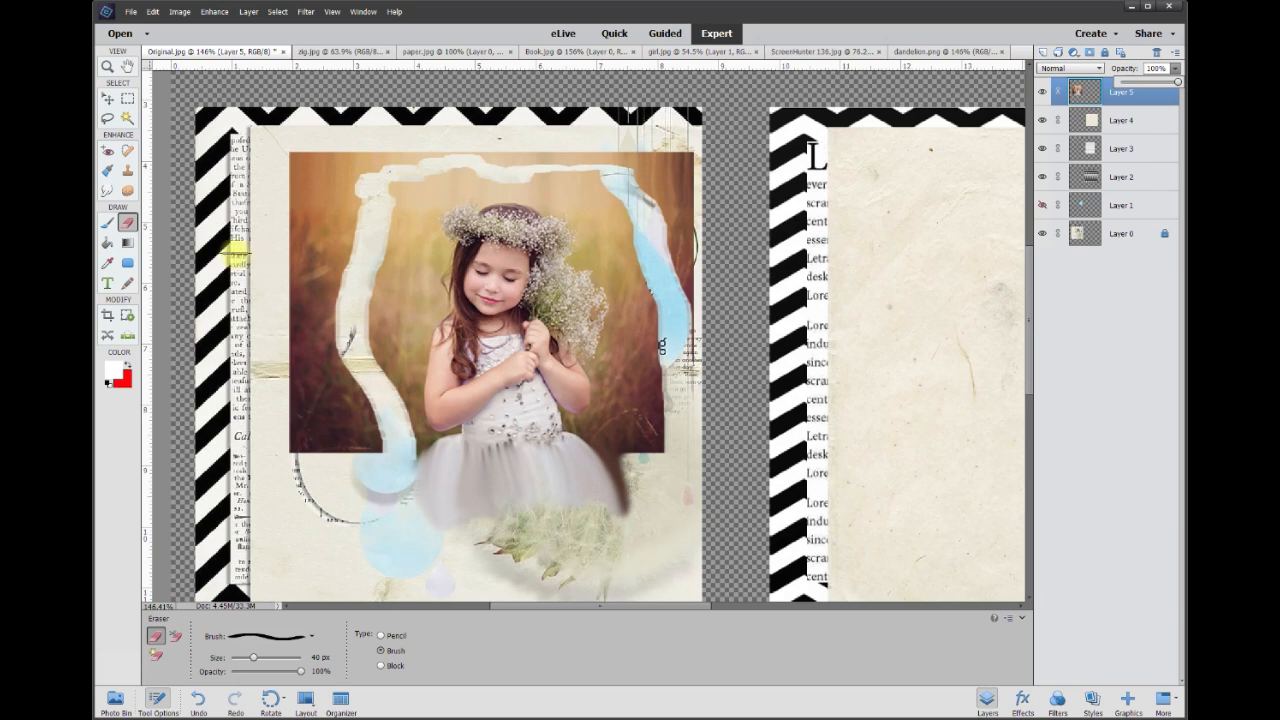
# Select the photo's outer background along the erased band with the Polygonal Lasso, delete it and clear the selection.
pyautogui.click(107, 119)
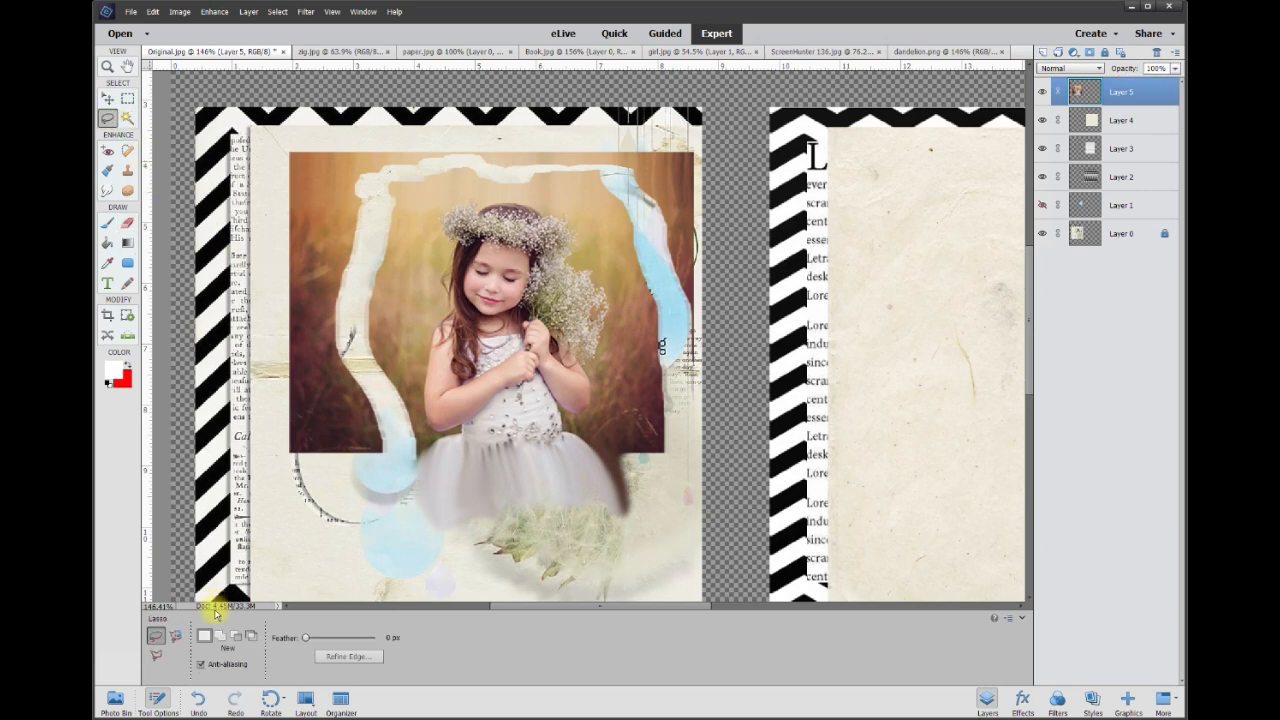
pyautogui.click(157, 656)
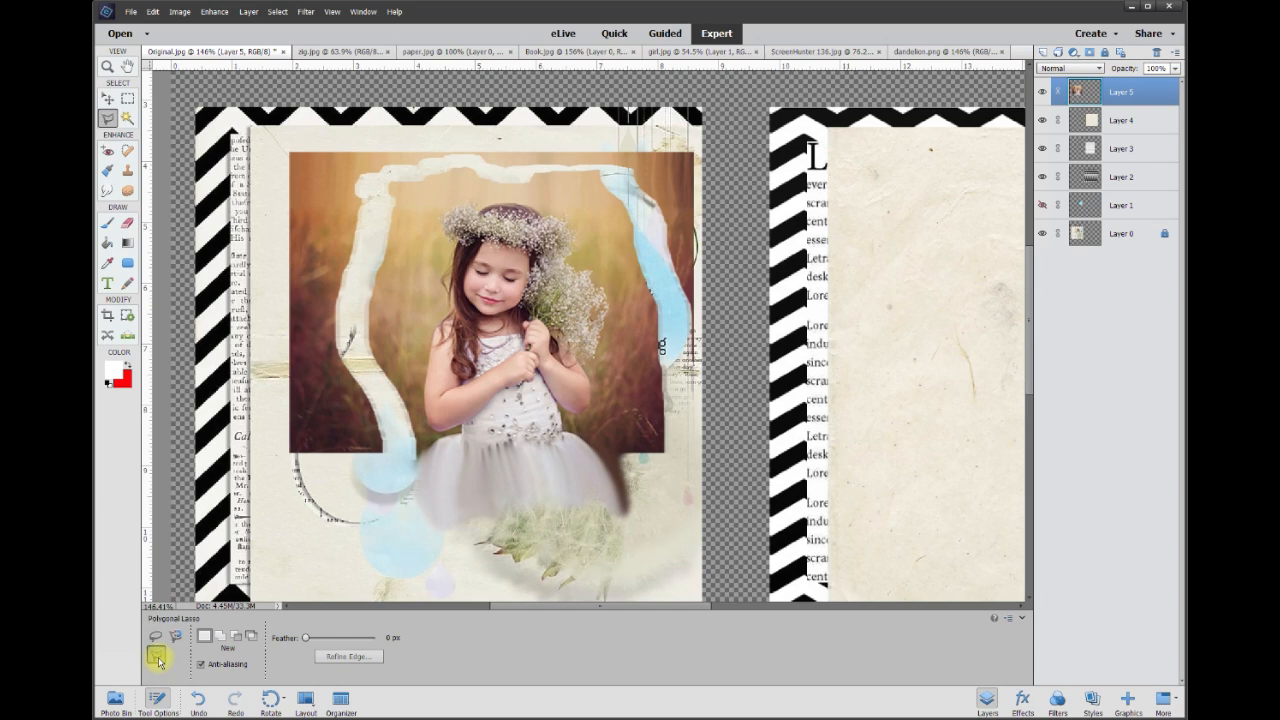
pyautogui.click(401, 494)
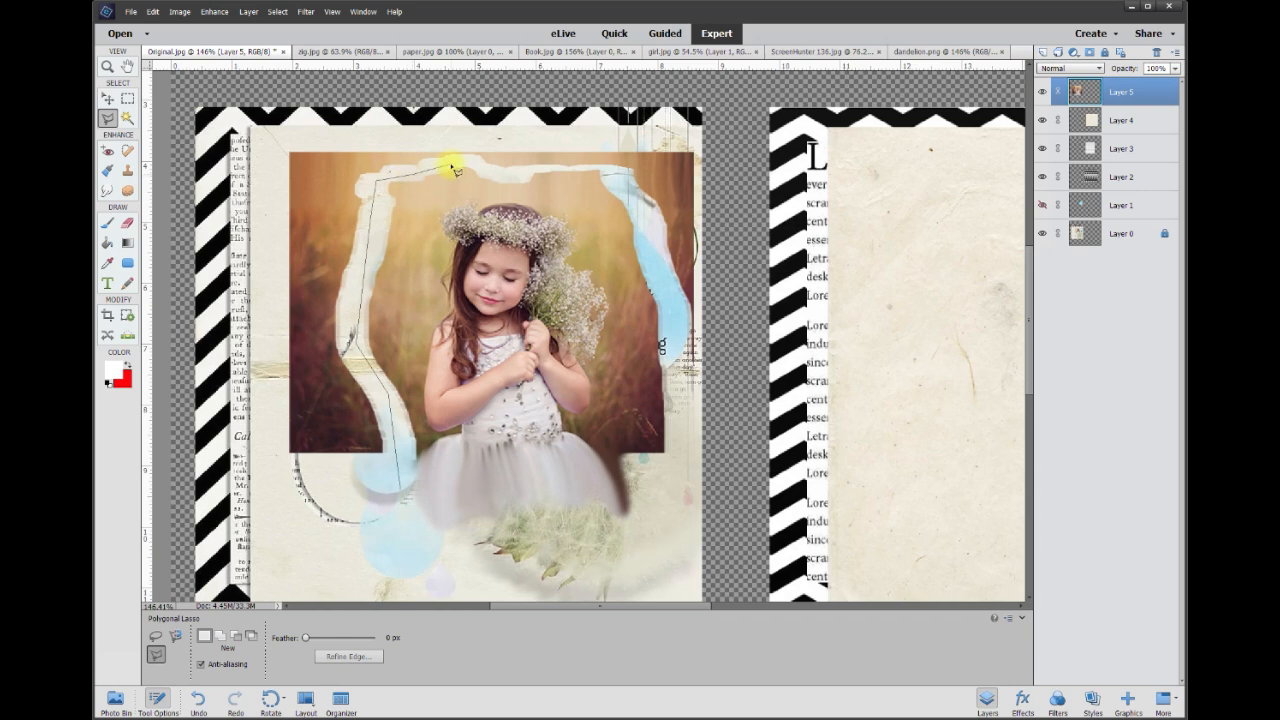
pyautogui.click(605, 172)
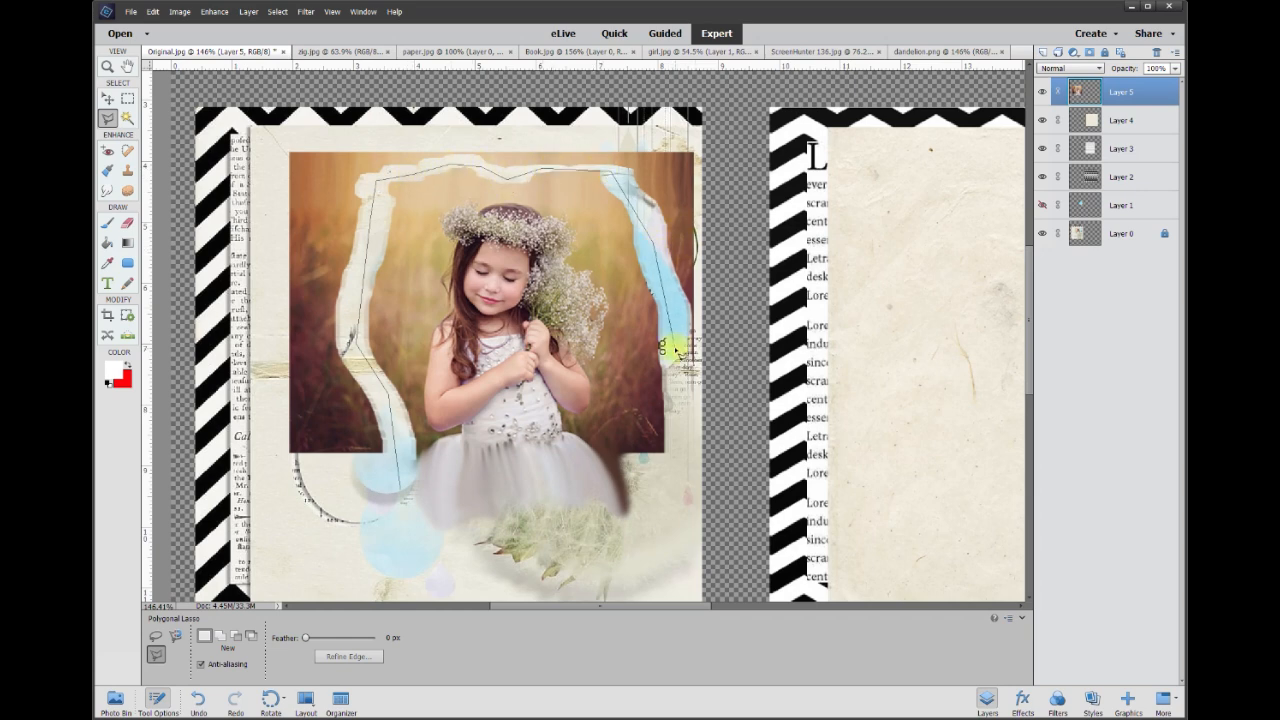
pyautogui.click(677, 408)
pyautogui.click(730, 385)
pyautogui.click(726, 130)
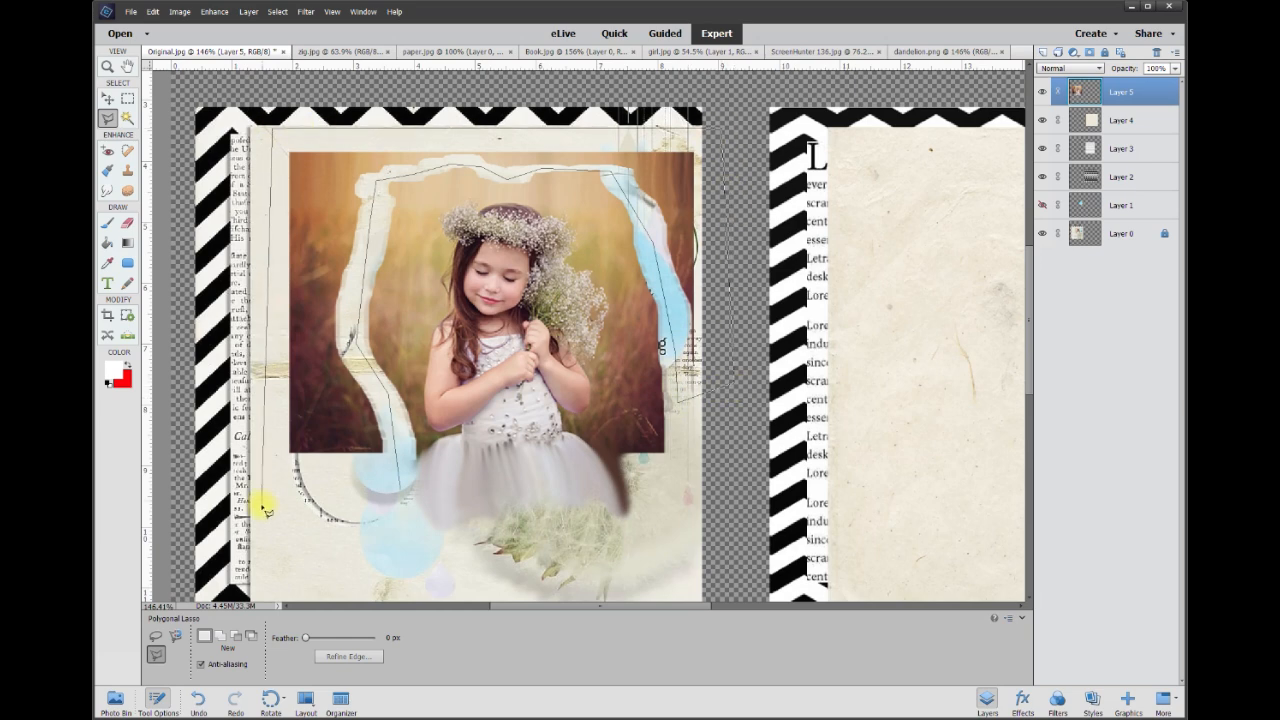
pyautogui.doubleClick(262, 505)
pyautogui.press('Delete')
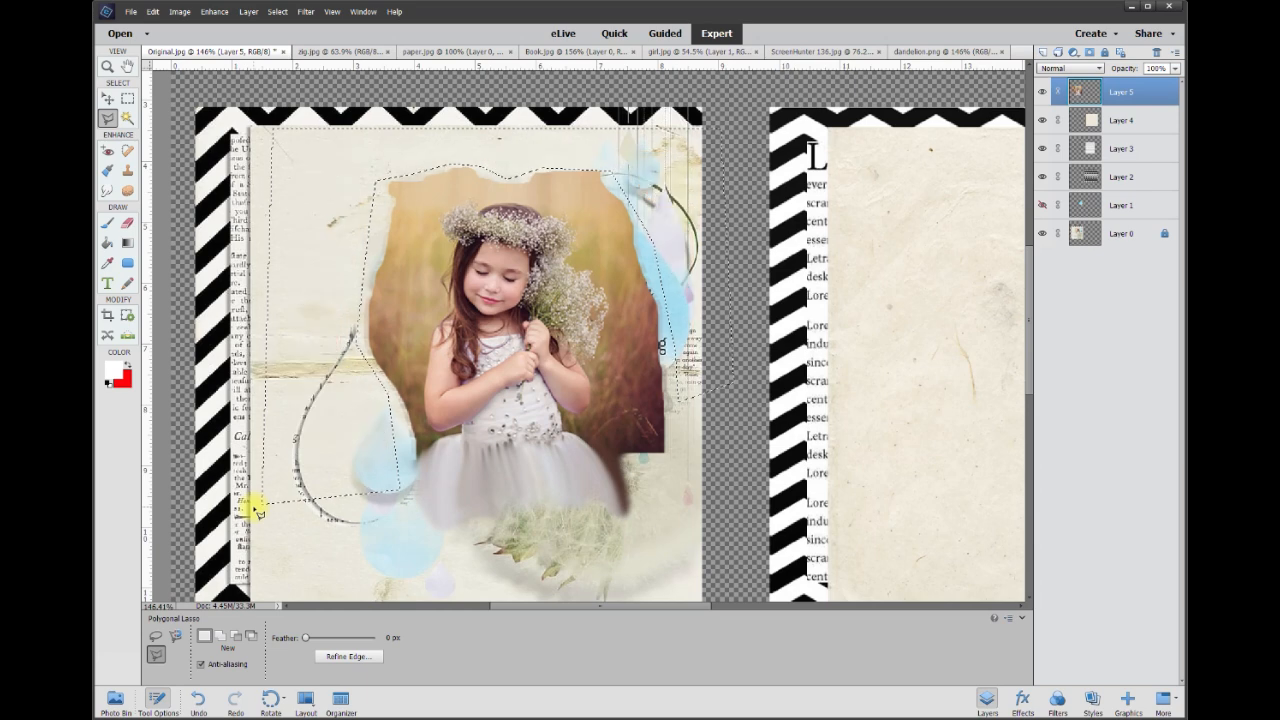
pyautogui.hotkey('ctrl', 'd')
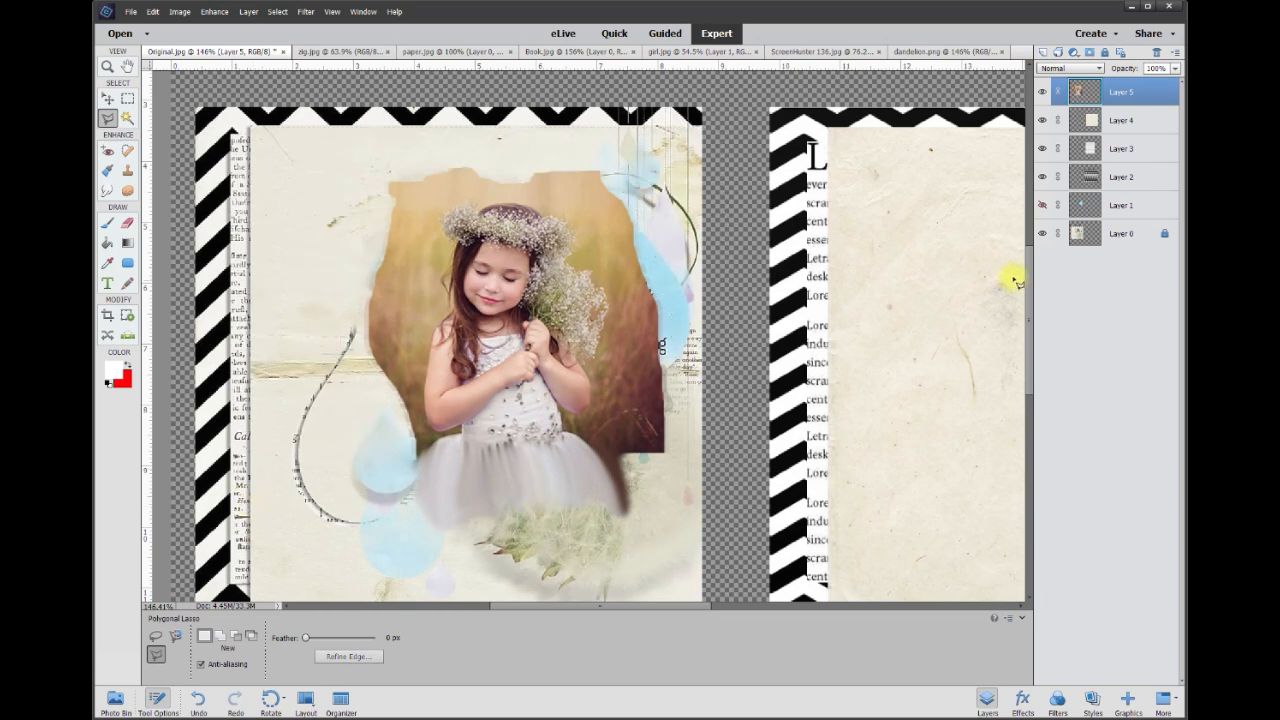
# Compare the trimmed photo with the reference girl by hiding and showing its layer, and move the photo straight across onto the recreated layout.
pyautogui.click(1044, 92)
pyautogui.click(1044, 92)
pyautogui.click(1045, 92)
pyautogui.click(1044, 92)
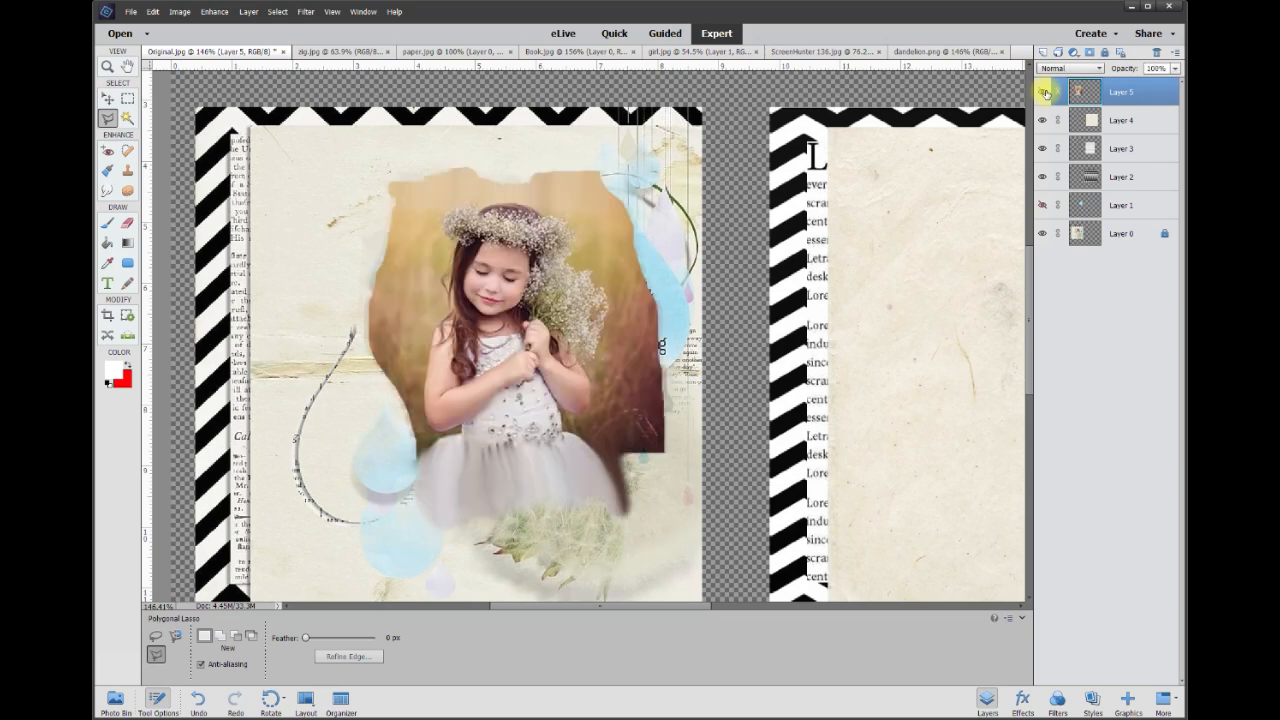
pyautogui.click(1044, 92)
pyautogui.click(1044, 92)
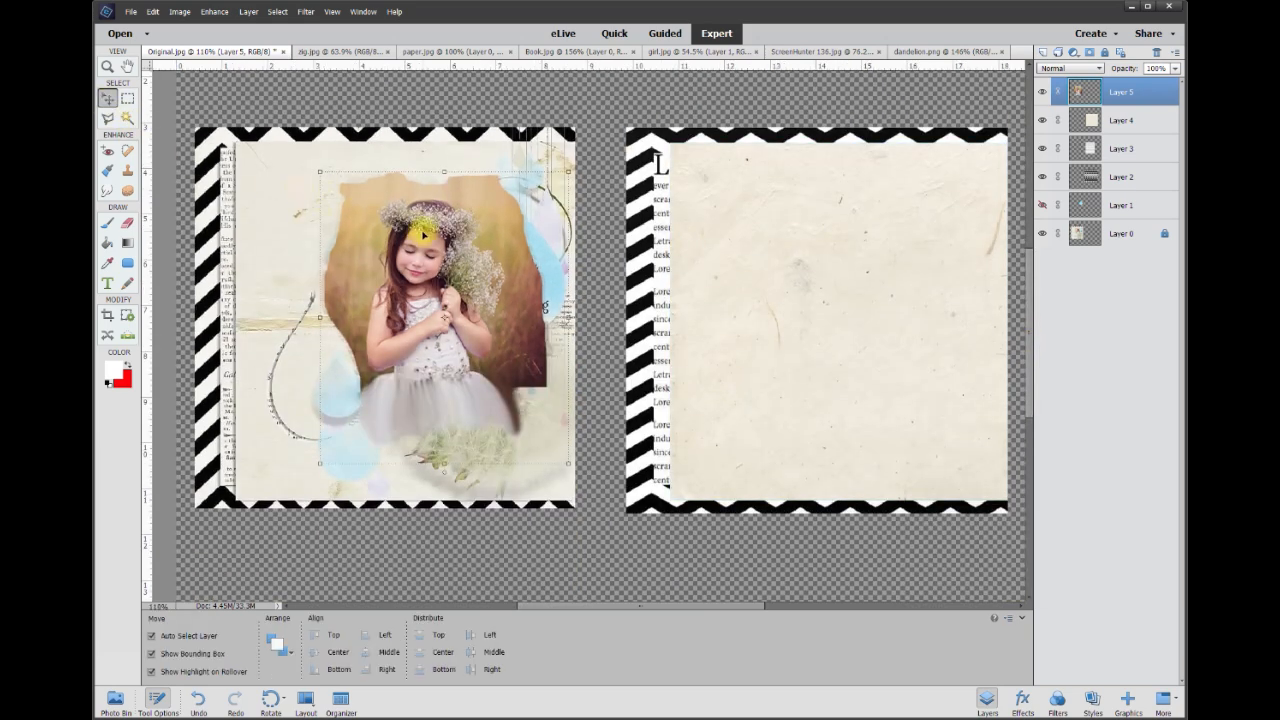
pyautogui.moveTo(424, 234); pyautogui.dragTo(881, 234)
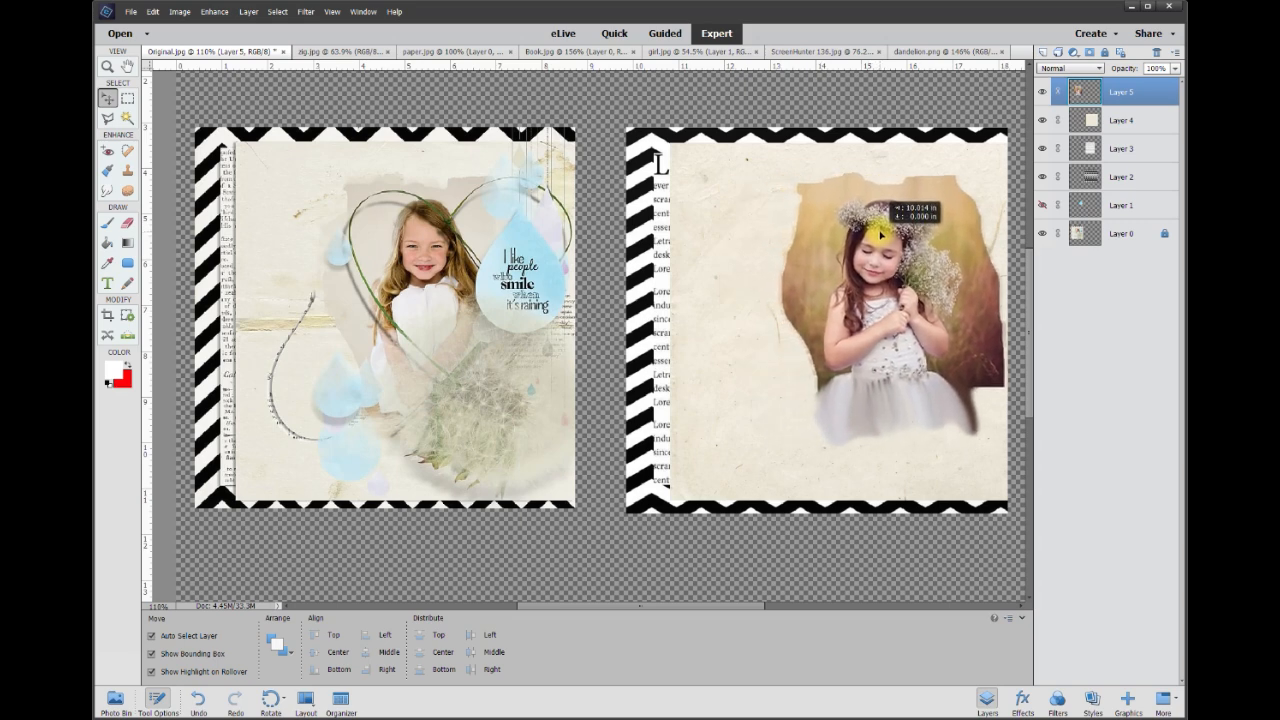
pyautogui.moveTo(881, 234); pyautogui.dragTo(881, 234)
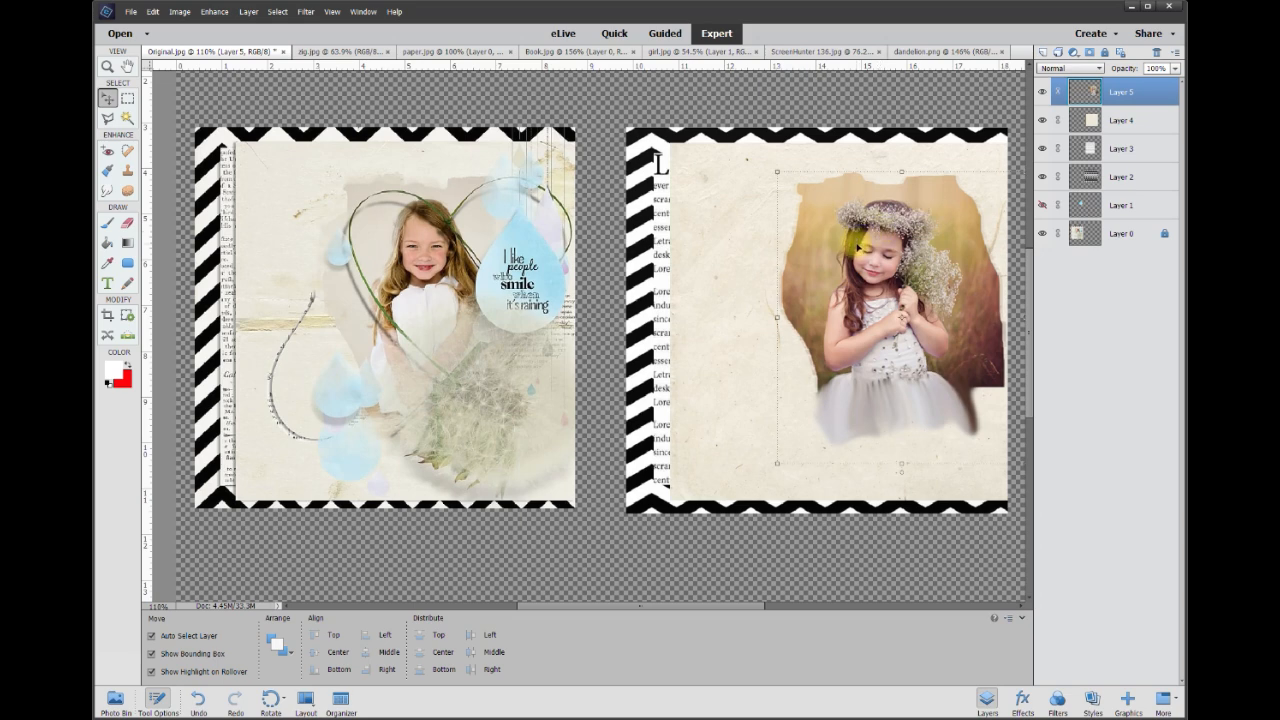
# Show the blue teardrop layer, bring it to the front and place it beside the girl in the recreated layout, shifting the photo slightly left.
pyautogui.click(526, 268)
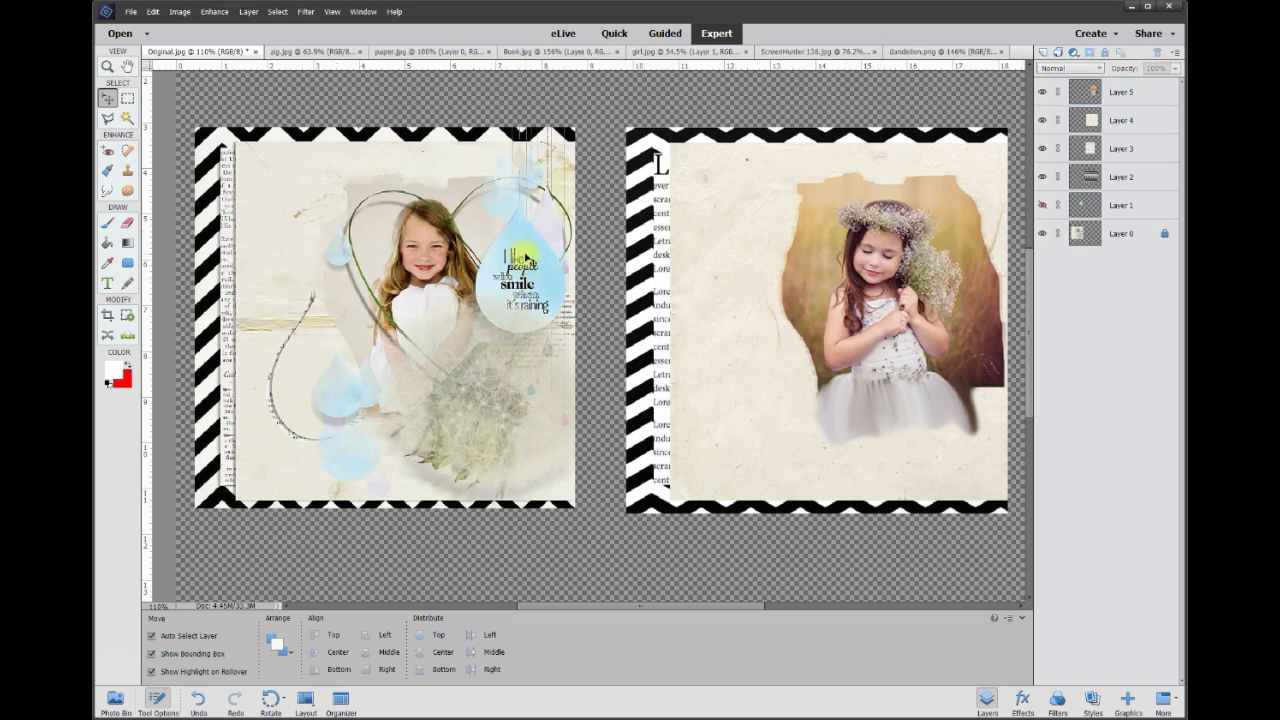
pyautogui.click(1042, 205)
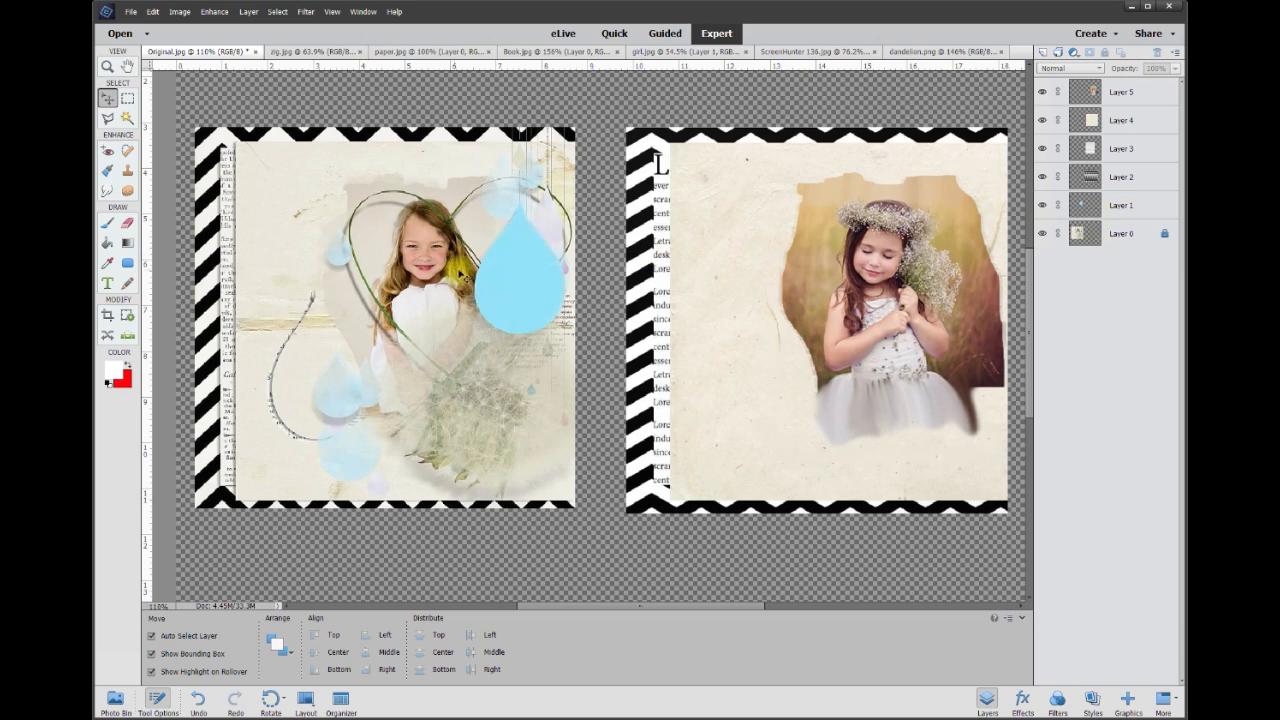
pyautogui.moveTo(518, 275); pyautogui.dragTo(558, 244)
pyautogui.moveTo(1130, 207); pyautogui.dragTo(1135, 87)
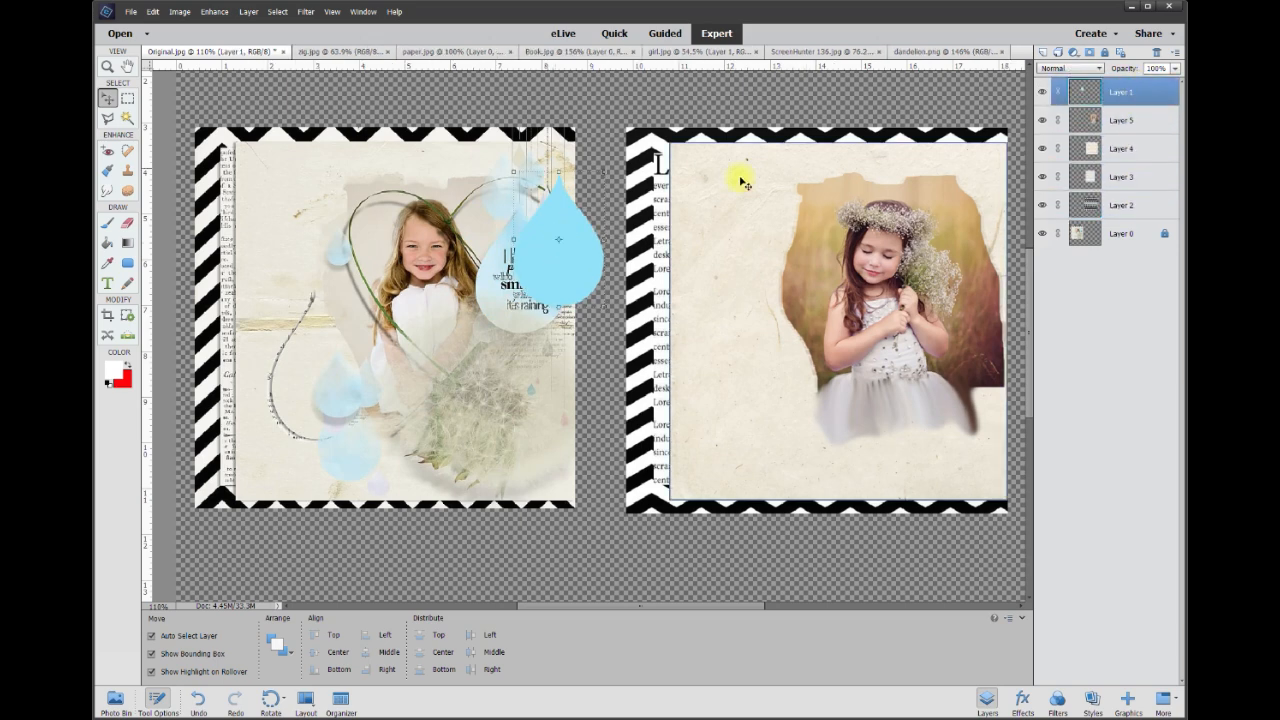
pyautogui.moveTo(567, 270); pyautogui.dragTo(955, 294)
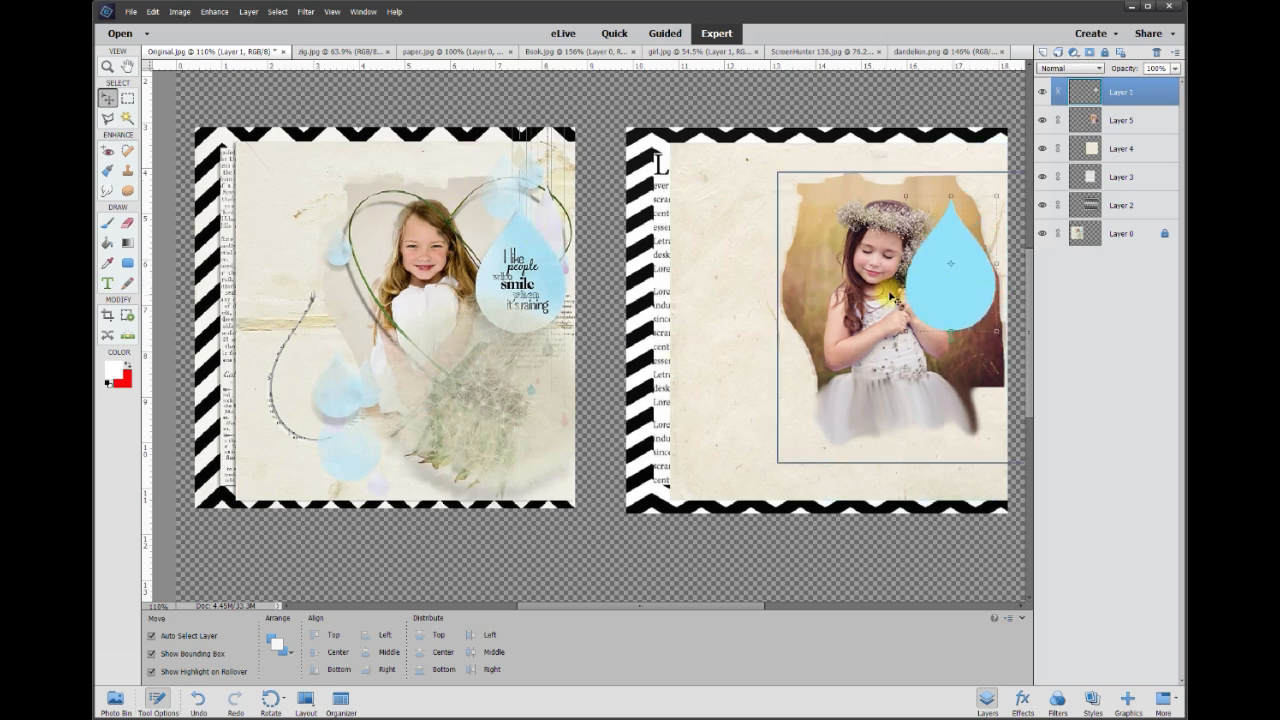
pyautogui.moveTo(864, 297); pyautogui.dragTo(838, 293)
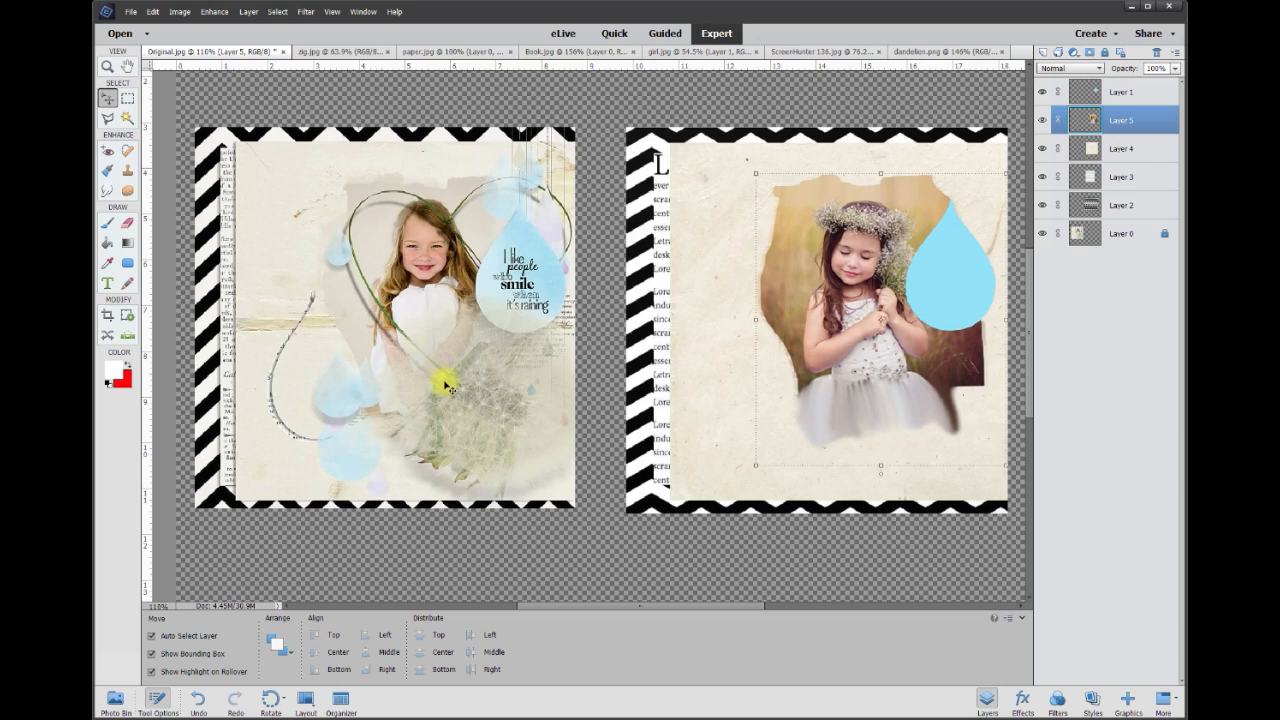
# Add the green vine heart from ScreenHunter 136.jpg to Original.jpg beneath the teardrop layer, and scale it down to frame the girl in the recreated layout.
pyautogui.click(816, 56)
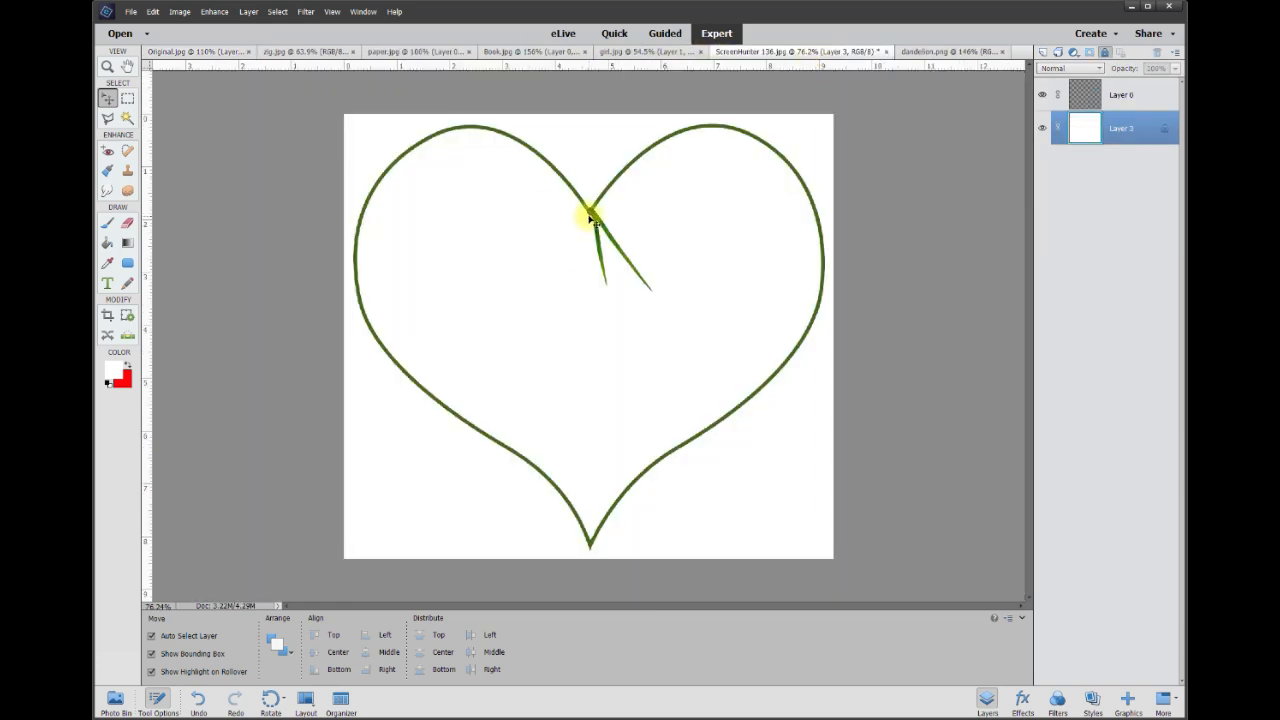
pyautogui.moveTo(591, 214); pyautogui.dragTo(828, 238)
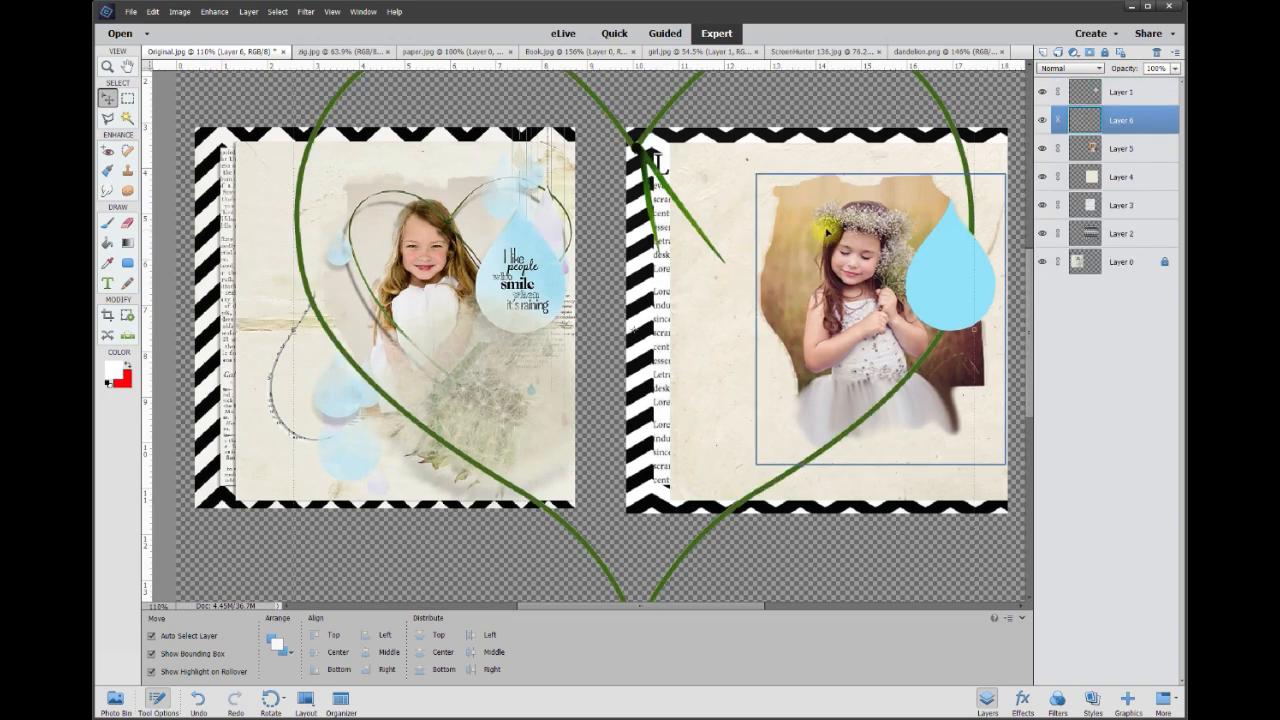
pyautogui.scroll(-4, 801, 305)
pyautogui.scroll(-1, 801, 305)
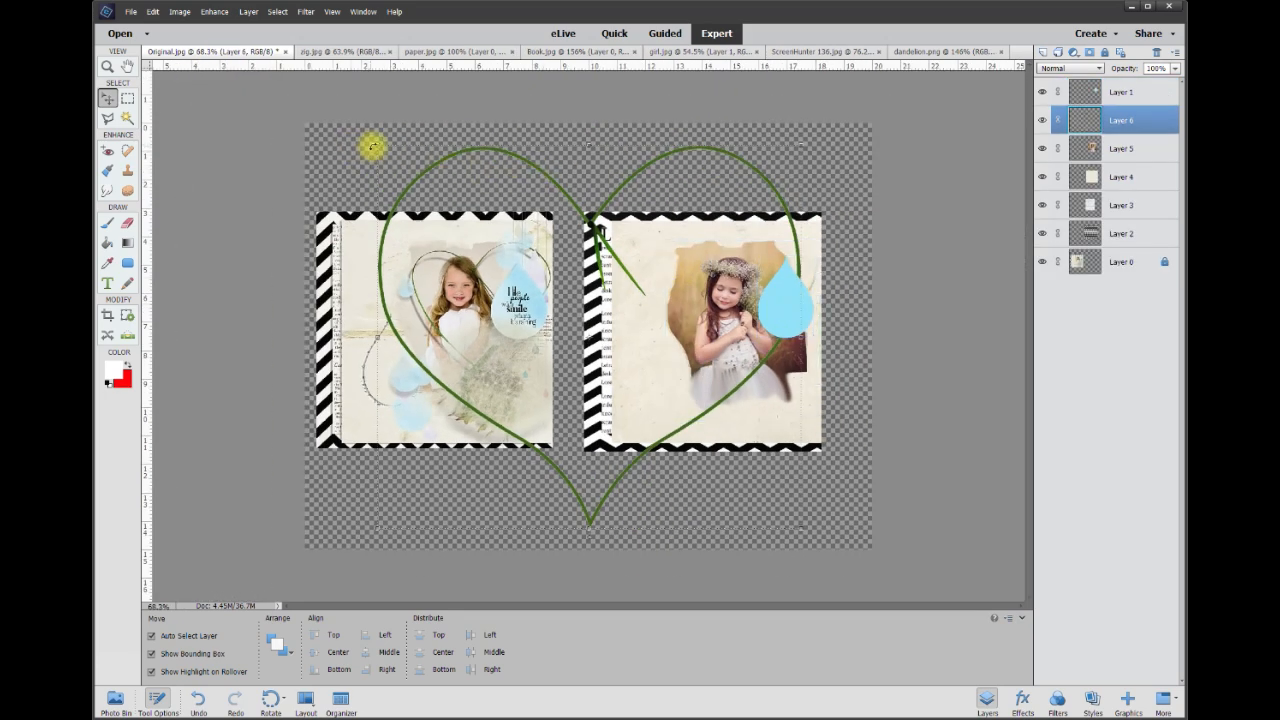
pyautogui.moveTo(374, 146); pyautogui.dragTo(723, 294)
pyautogui.scroll(4, 729, 318)
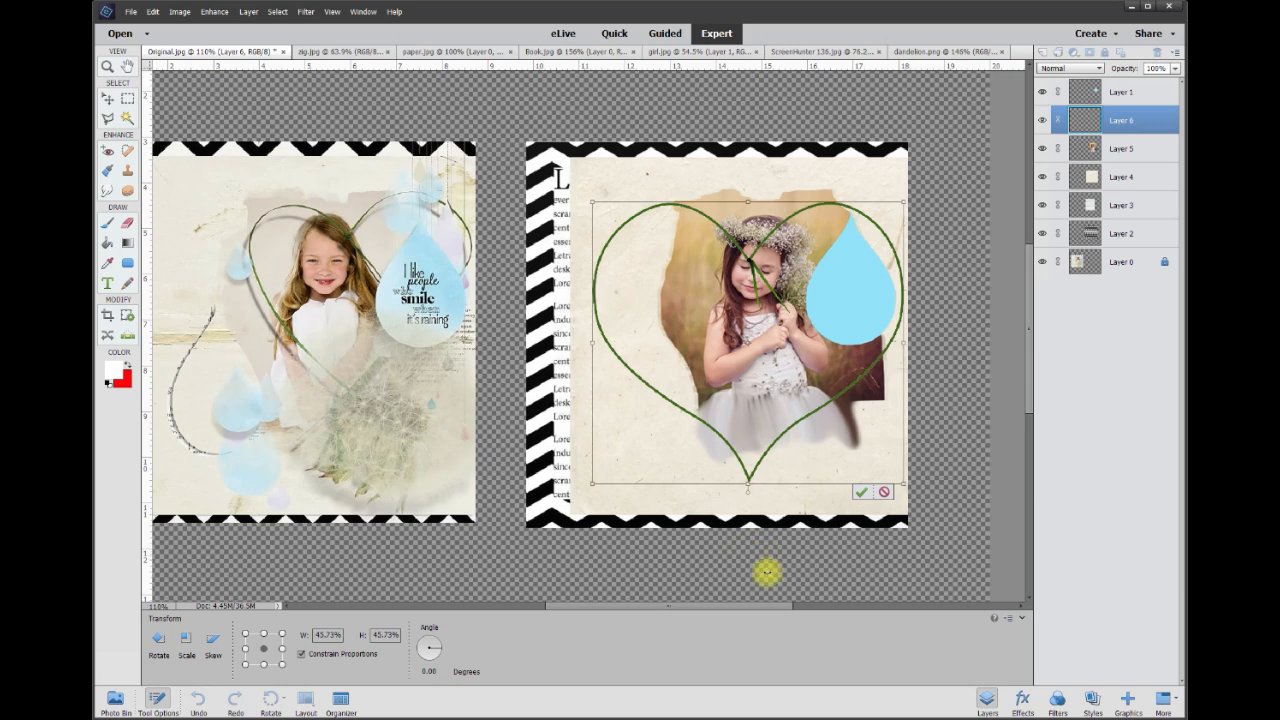
pyautogui.scroll(1, 748, 600)
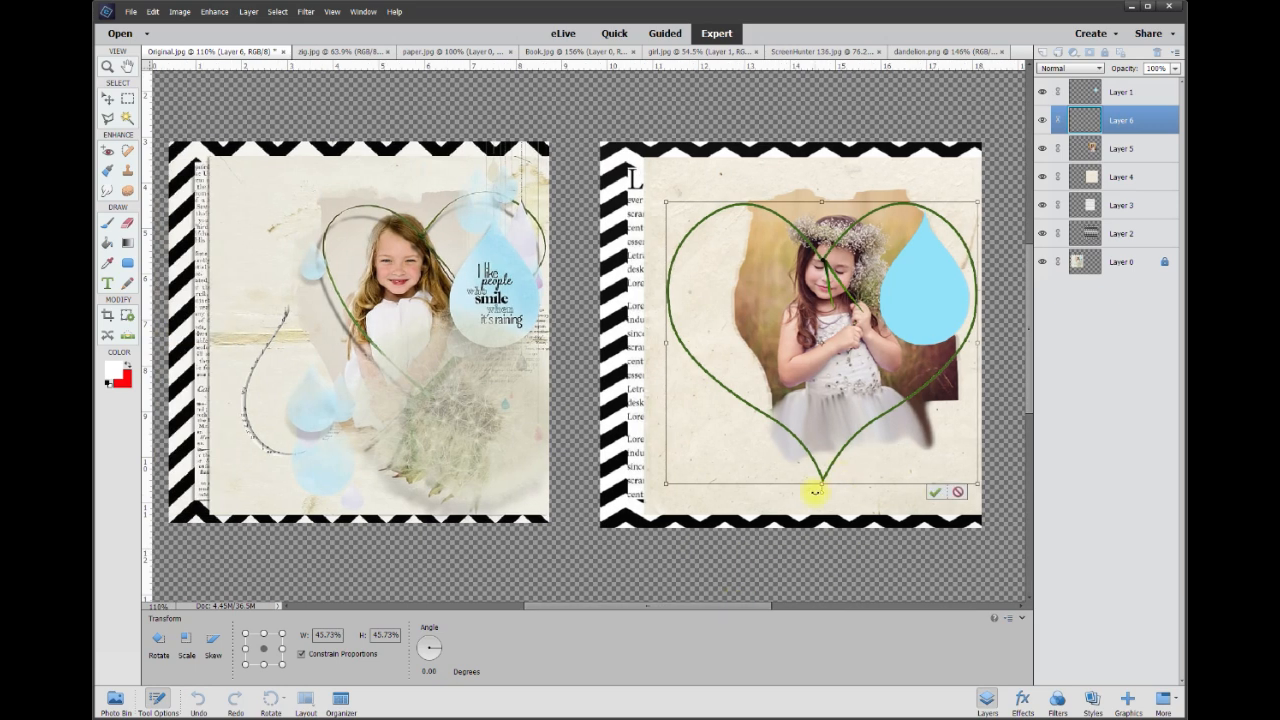
pyautogui.moveTo(666, 485); pyautogui.dragTo(736, 364)
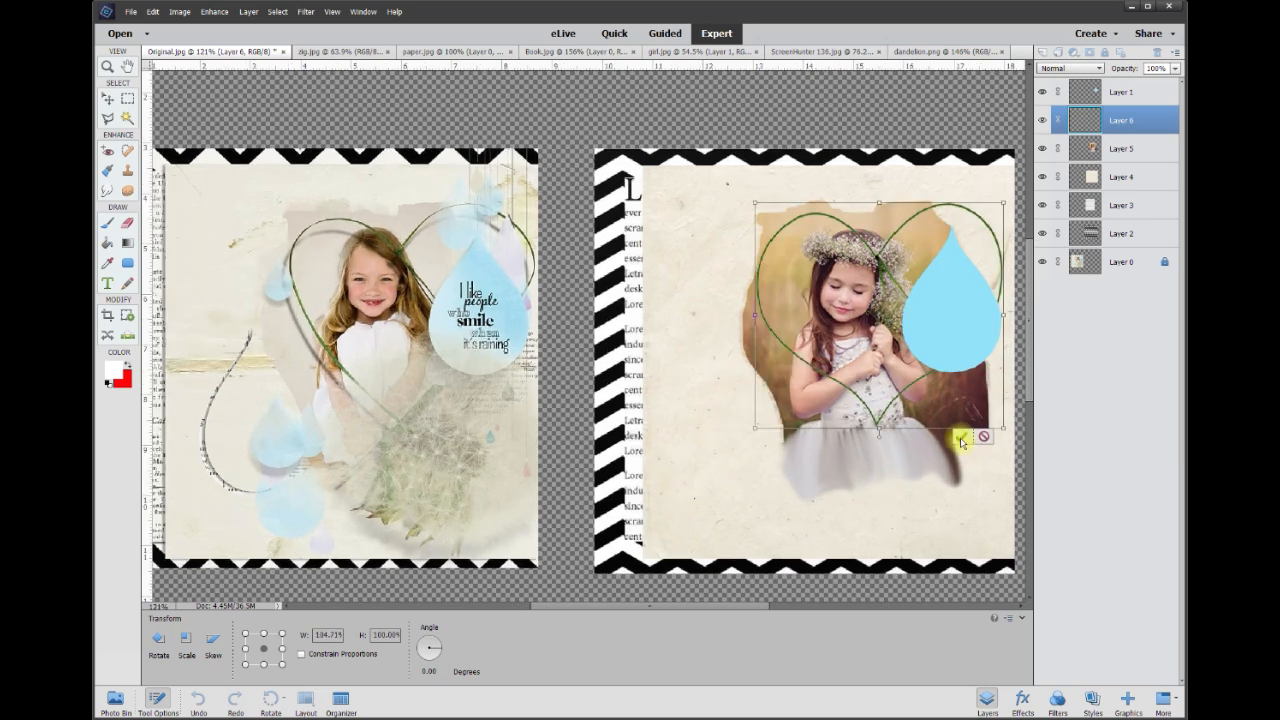
pyautogui.click(964, 440)
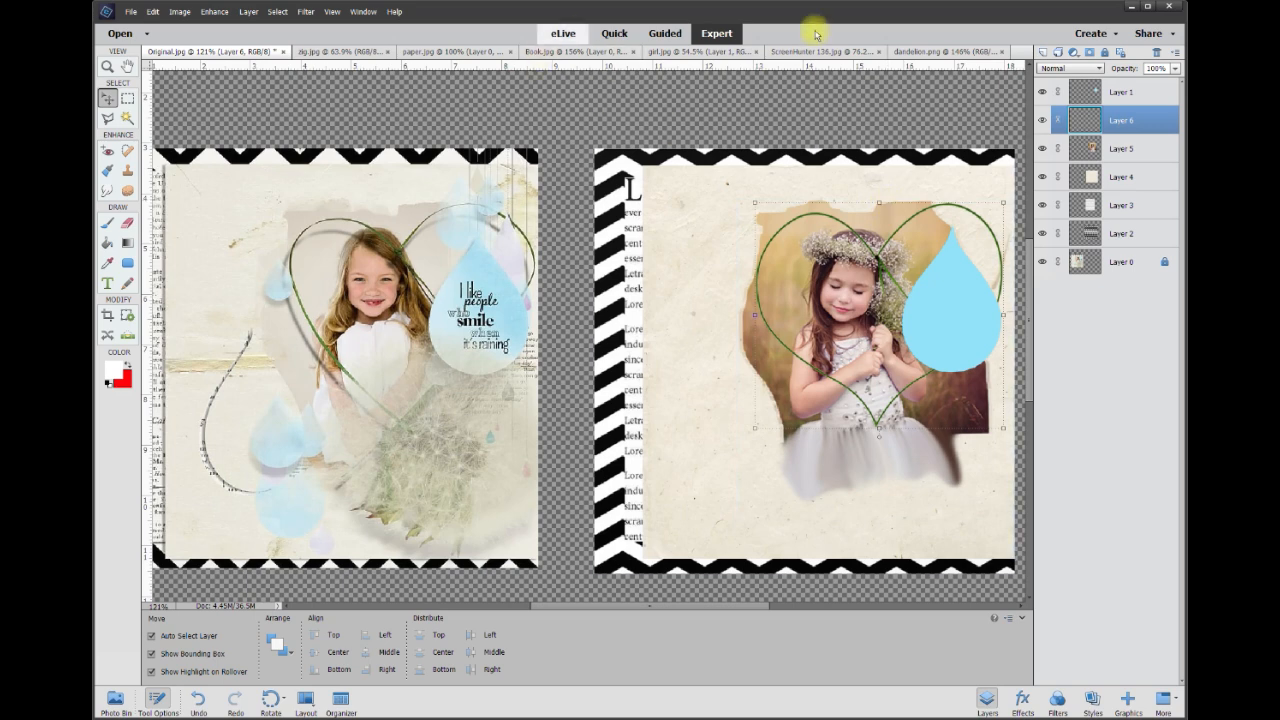
# Add the dandelion from dandelion.png to Original.jpg, scale it to about 79.5%, and place it below the teardrop in the recreated layout.
pyautogui.click(902, 51)
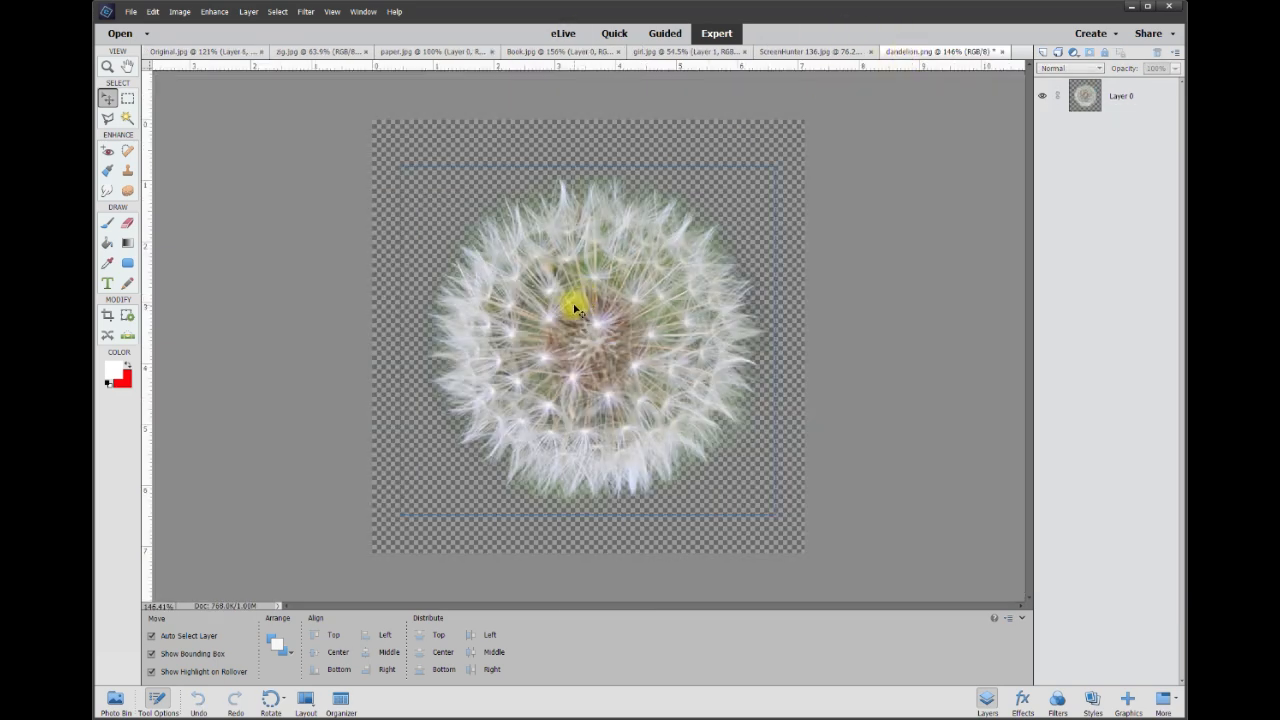
pyautogui.moveTo(578, 310); pyautogui.dragTo(420, 428)
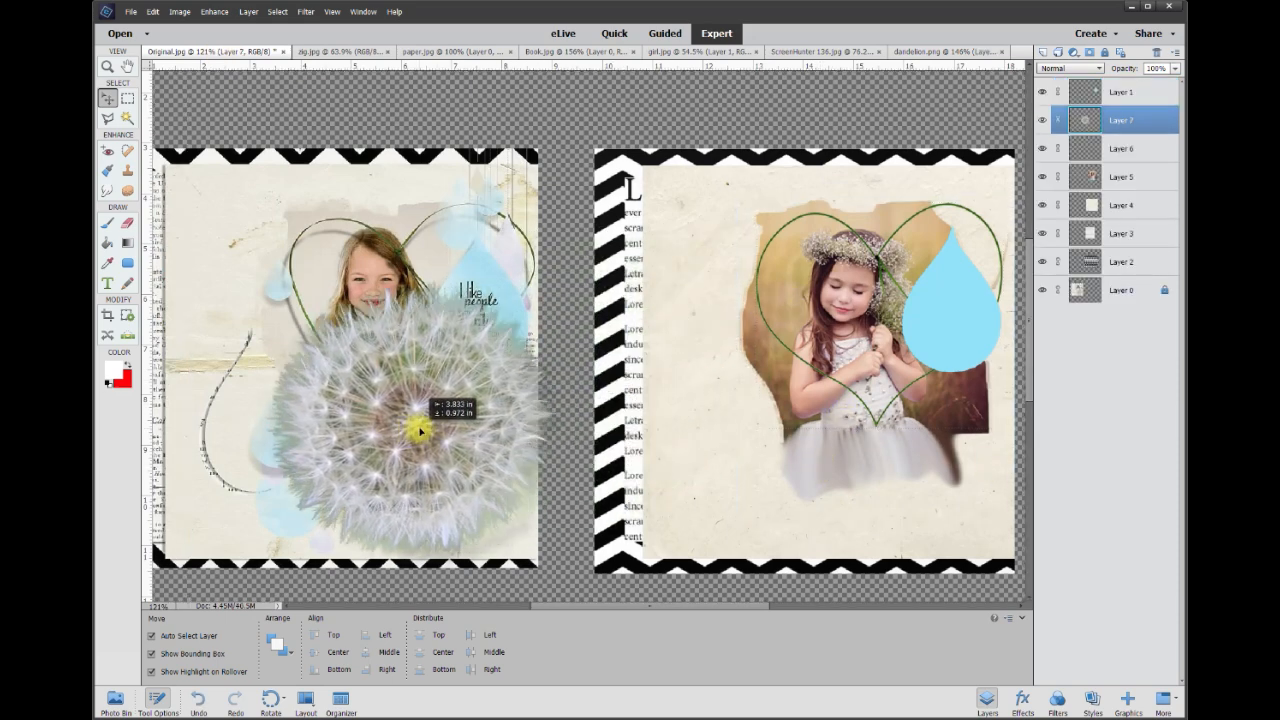
pyautogui.moveTo(257, 280); pyautogui.dragTo(299, 360)
pyautogui.moveTo(449, 463); pyautogui.dragTo(899, 455)
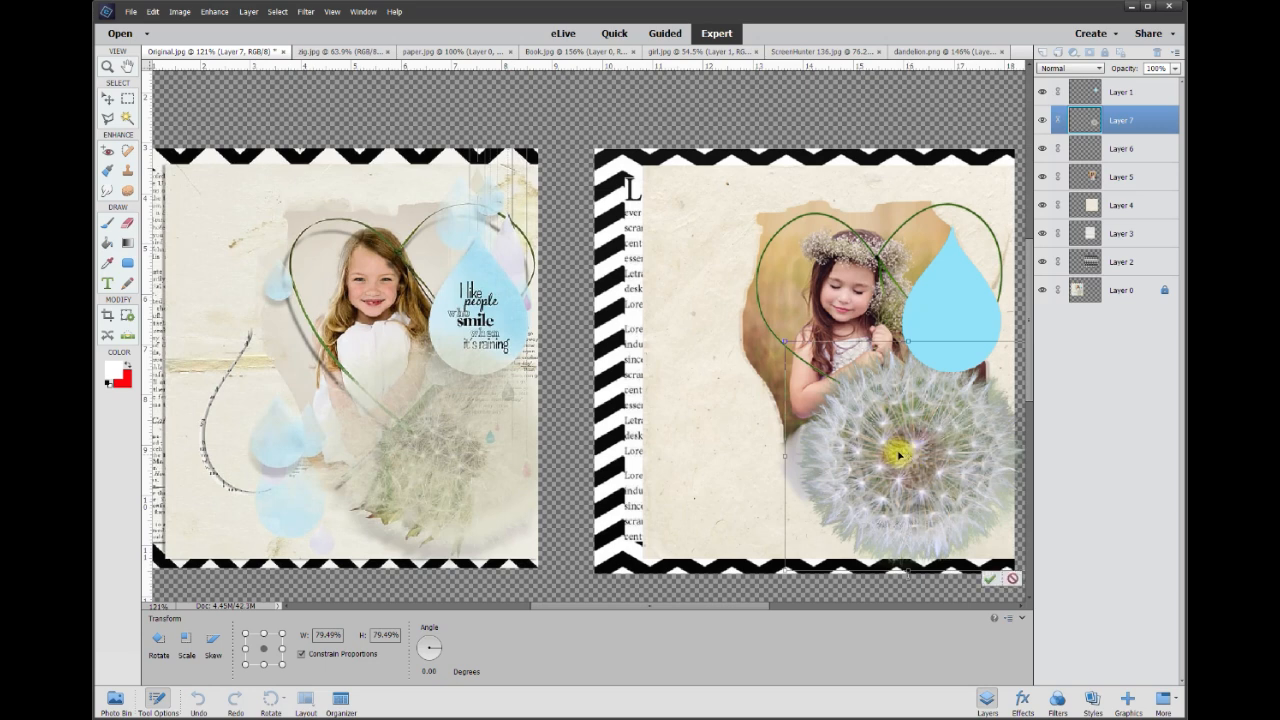
pyautogui.click(991, 580)
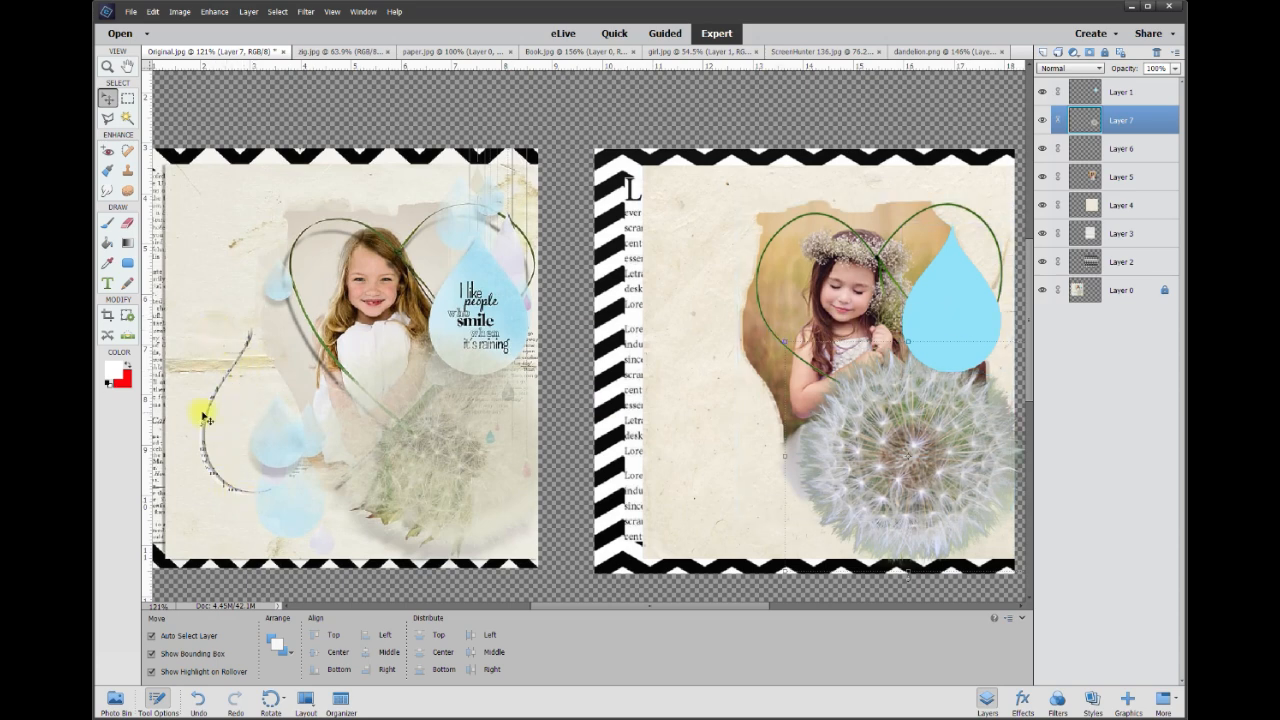
# Duplicate the blue teardrop, size the copy to the reference's curled paper cut-out, and move it straight across onto the recreated layout.
pyautogui.click(957, 318)
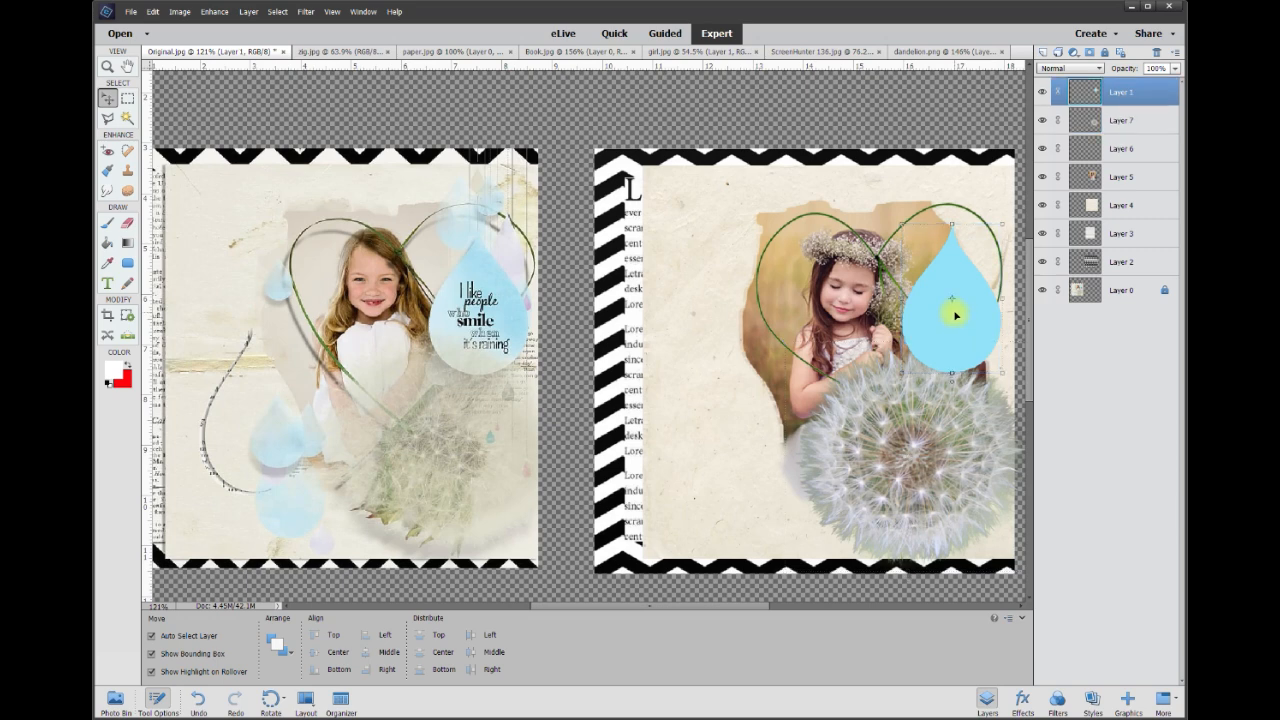
pyautogui.moveTo(955, 316); pyautogui.dragTo(254, 434)
pyautogui.moveTo(300, 342); pyautogui.dragTo(307, 333)
pyautogui.click(263, 514)
pyautogui.moveTo(257, 429); pyautogui.dragTo(737, 429)
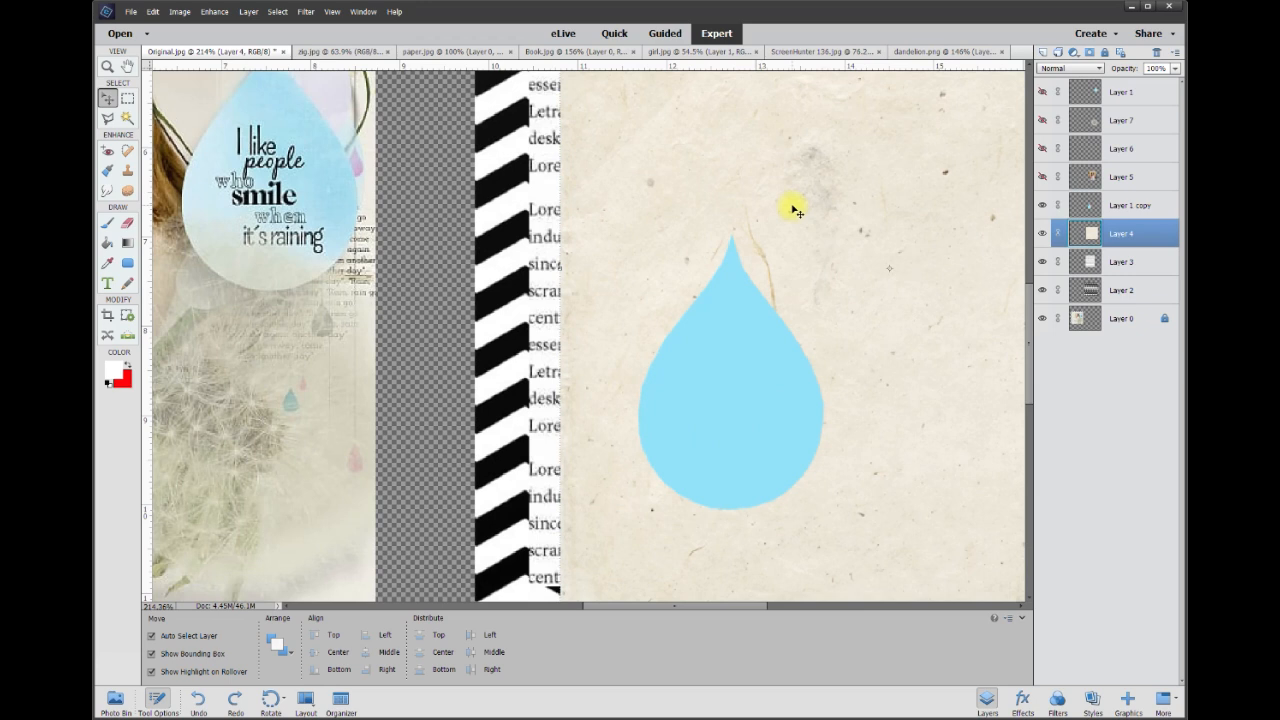
# Select the teardrop copy's shape with the Magic Wand and cut that shape out of the paper layer onto its own layer.
pyautogui.click(730, 375)
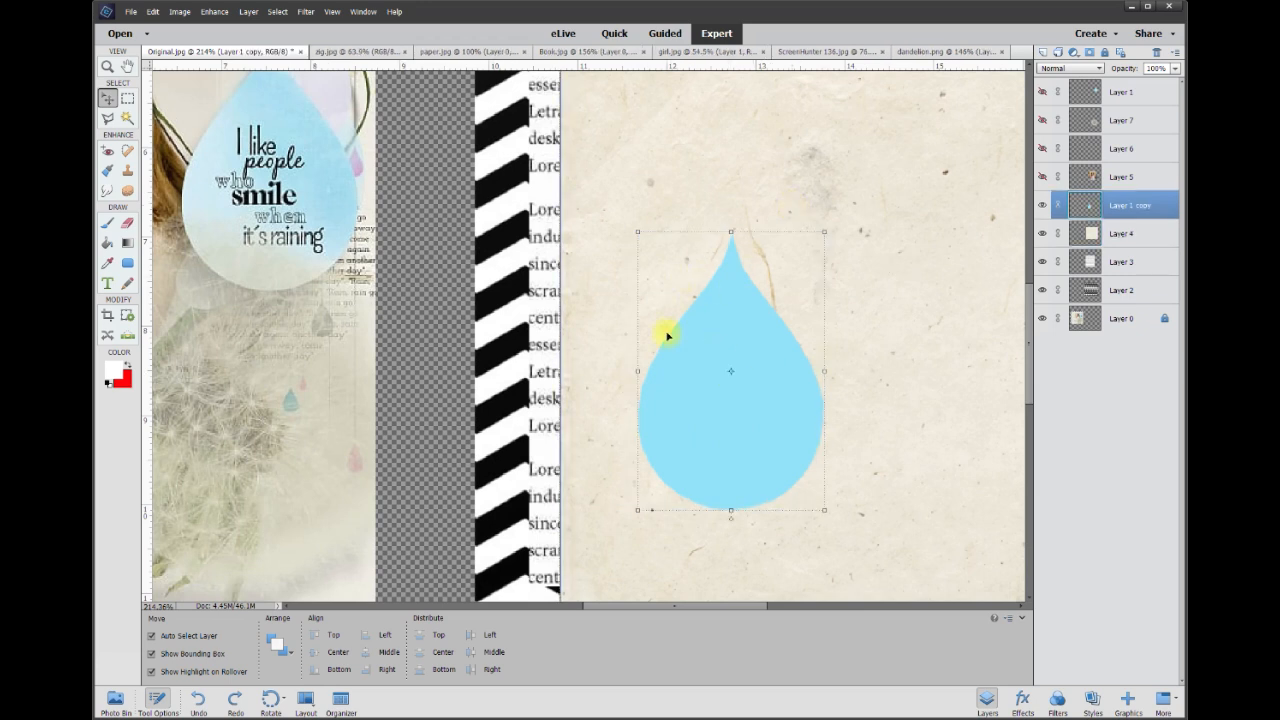
pyautogui.click(127, 118)
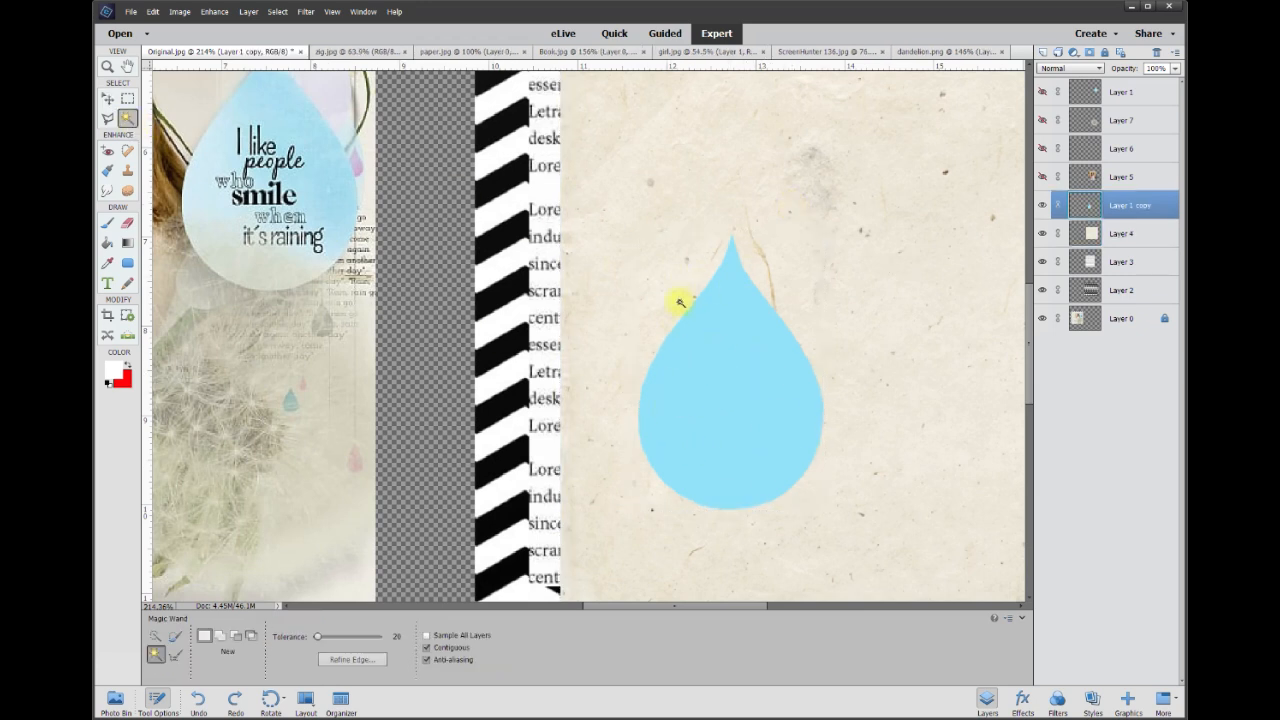
pyautogui.click(725, 351)
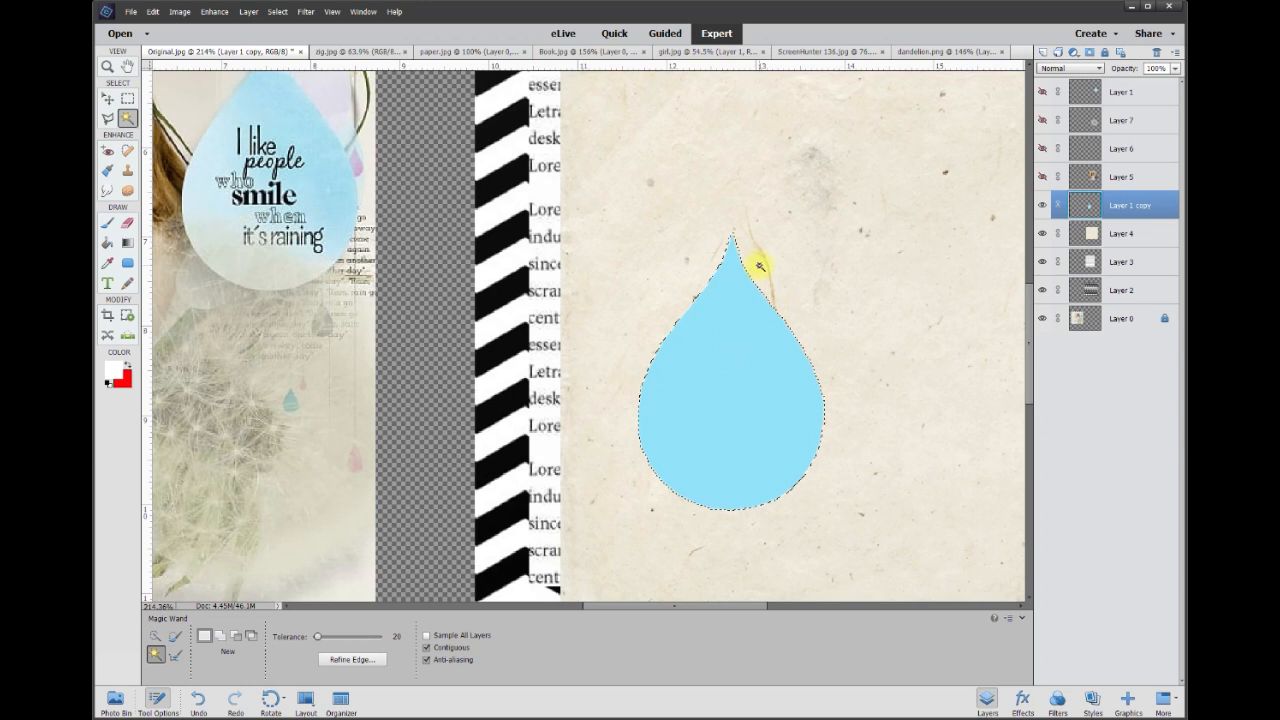
pyautogui.click(1128, 236)
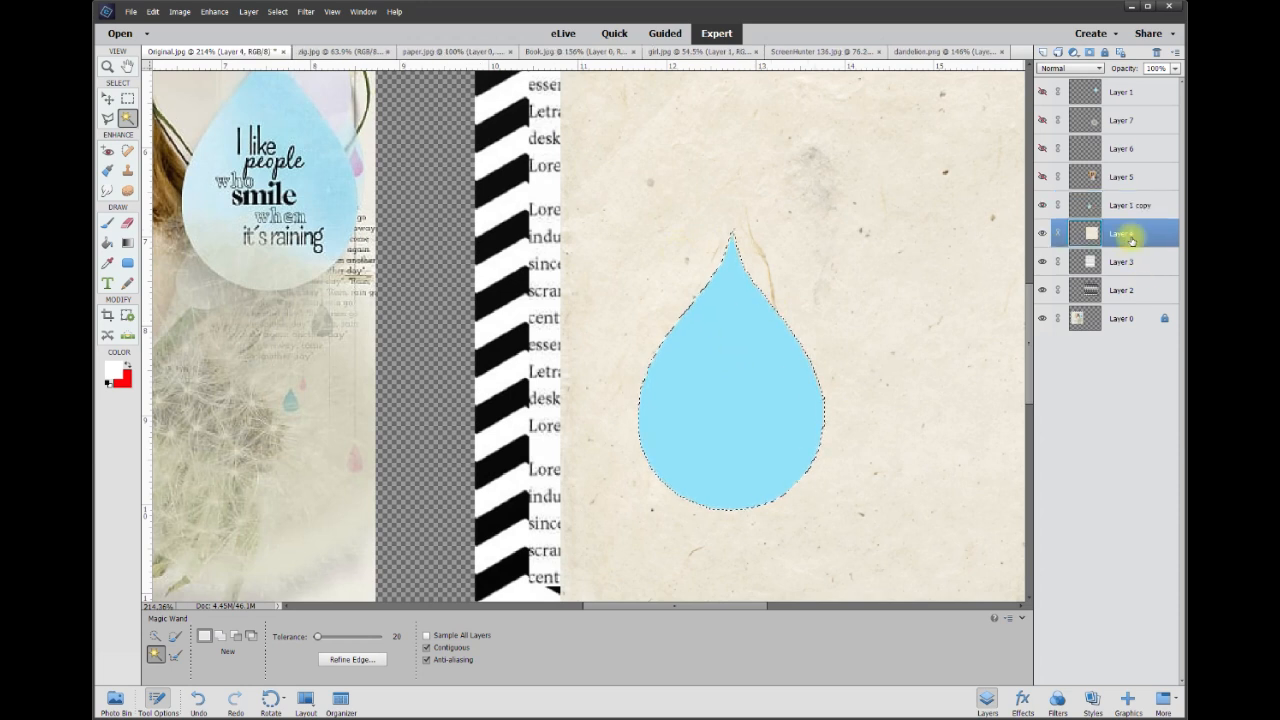
pyautogui.rightClick(729, 390)
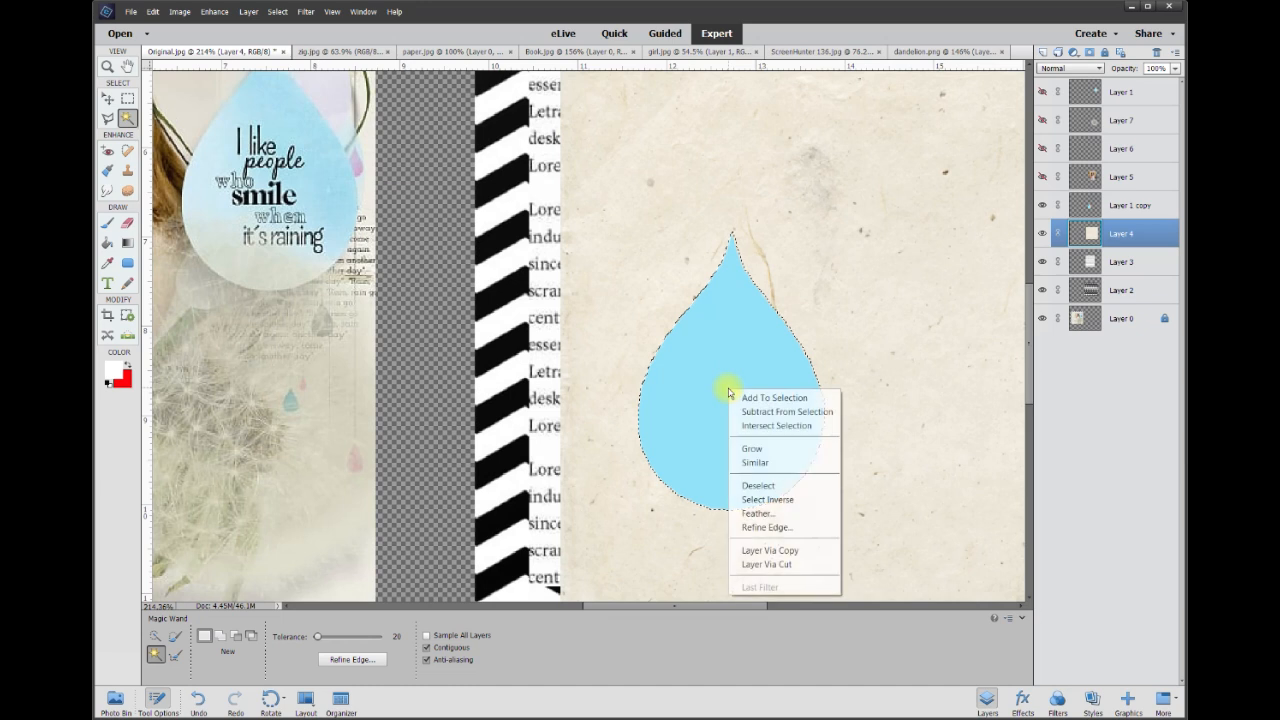
pyautogui.click(769, 563)
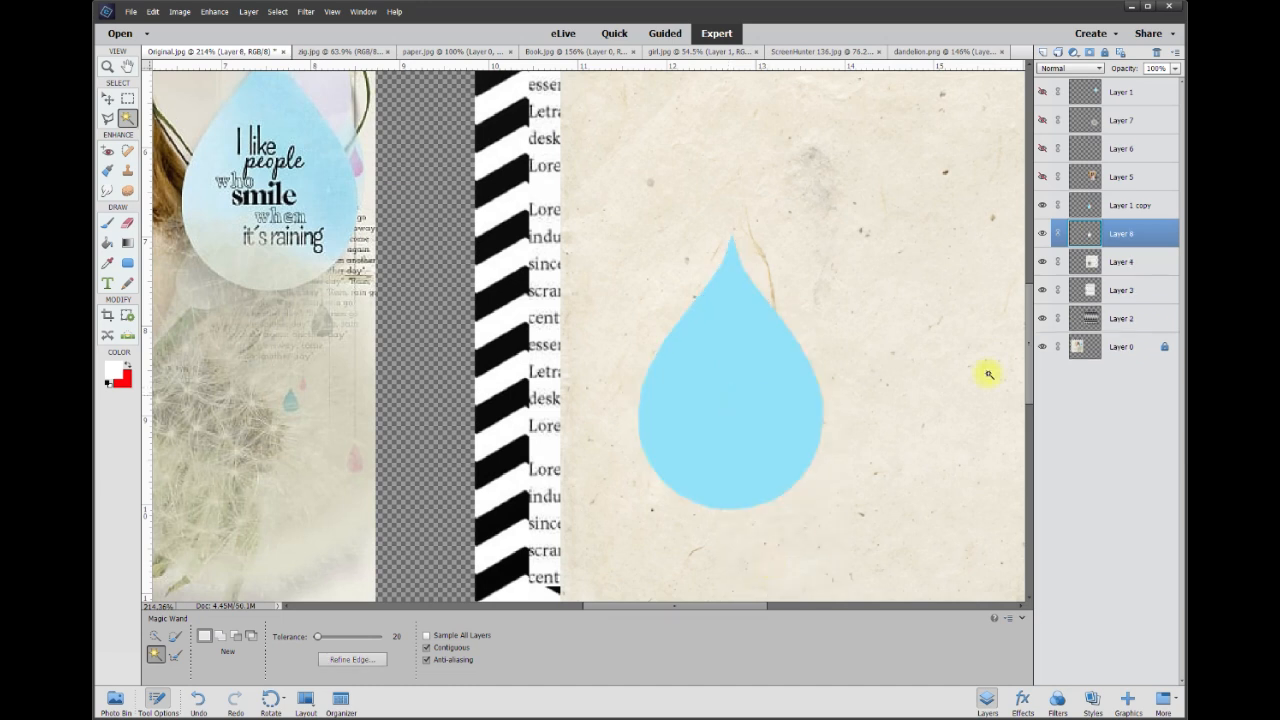
# Move the blue teardrop copy aside and shift the cut paper teardrop about 0.14 in right and 0.17 in up from its hole.
pyautogui.click(1118, 210)
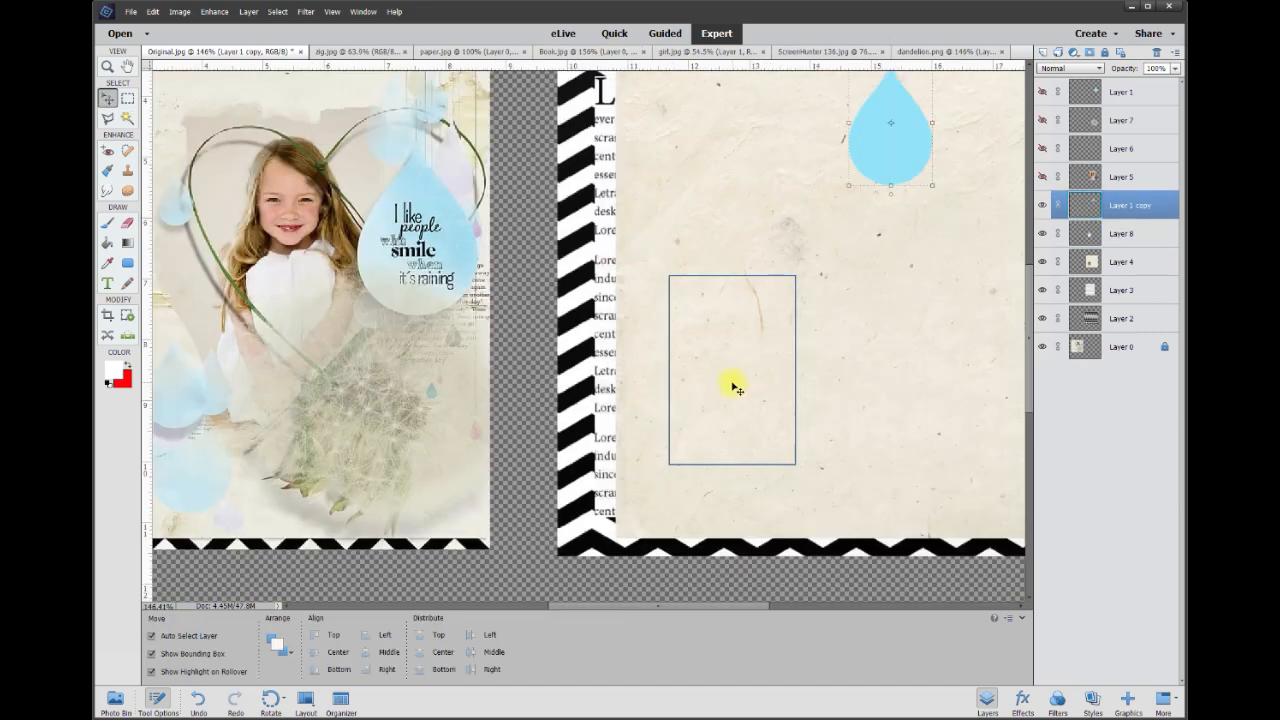
pyautogui.click(735, 388)
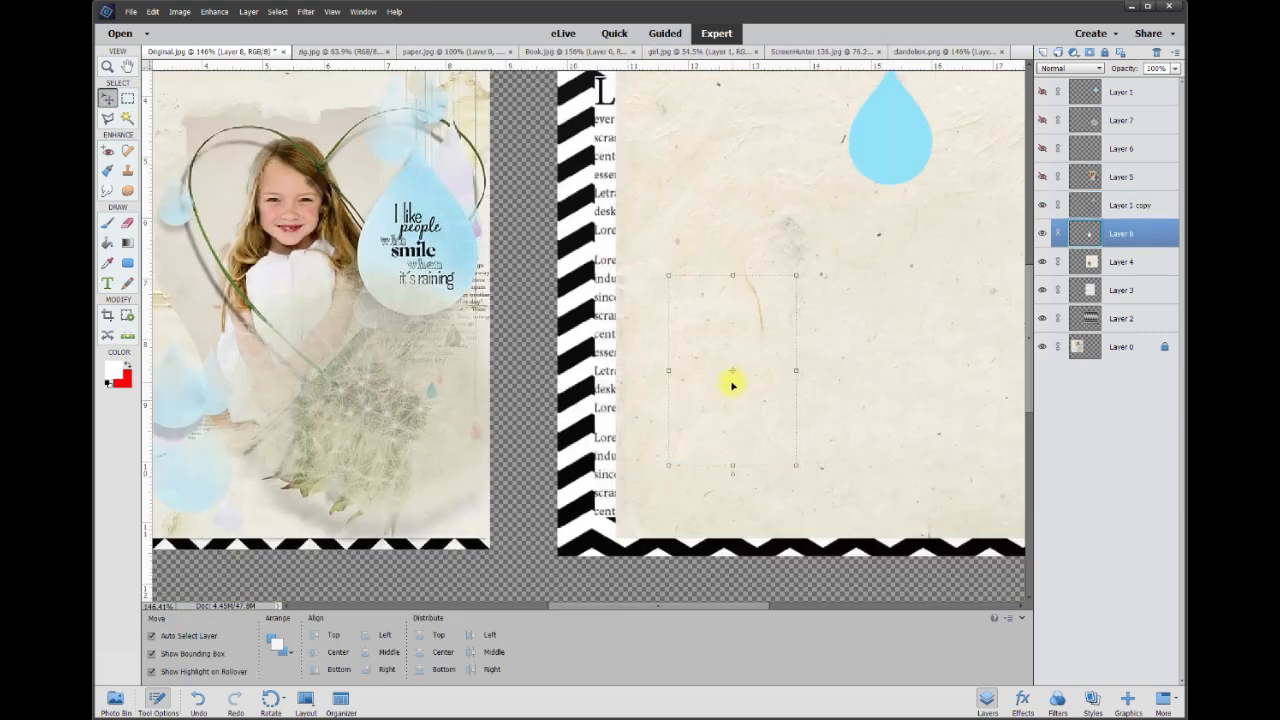
pyautogui.moveTo(708, 609); pyautogui.dragTo(669, 605)
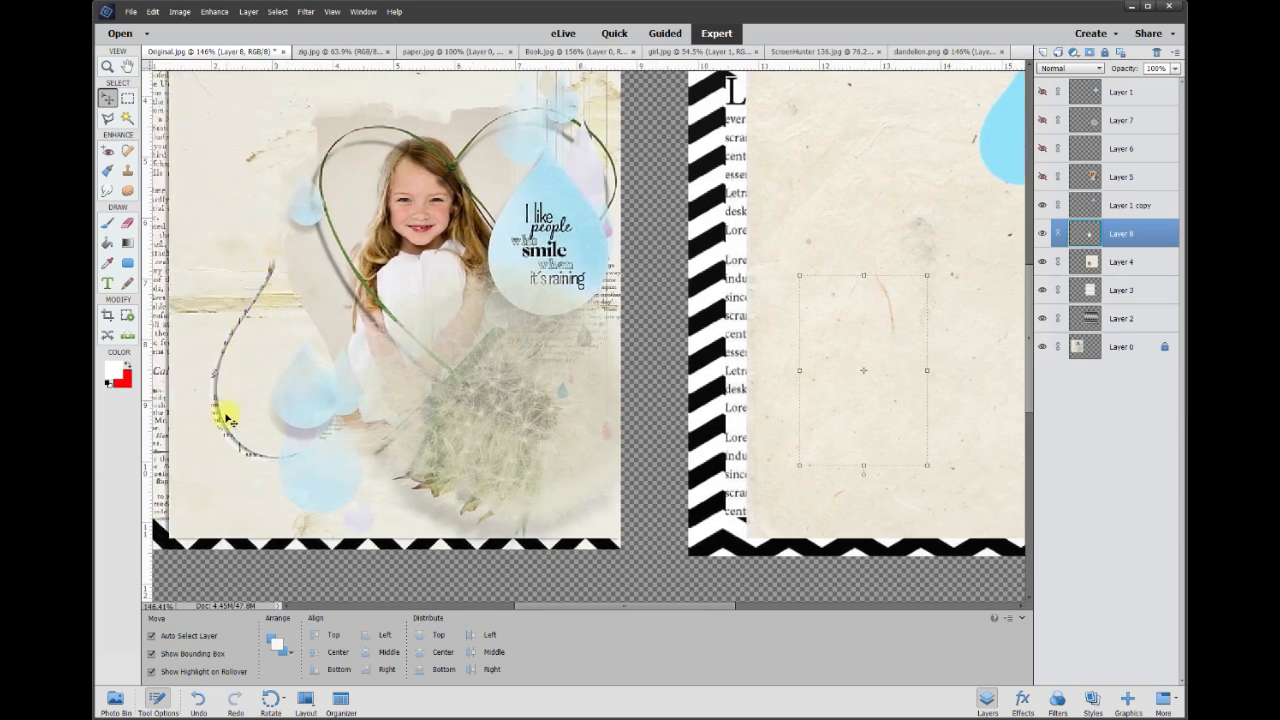
pyautogui.moveTo(870, 358)
pyautogui.mouseDown()
pyautogui.moveTo(748, 299)
pyautogui.moveTo(277, 351)
pyautogui.moveTo(851, 346)
pyautogui.moveTo(866, 371)
pyautogui.moveTo(373, 371)
pyautogui.moveTo(891, 337)
pyautogui.moveTo(877, 350)
pyautogui.mouseUp()
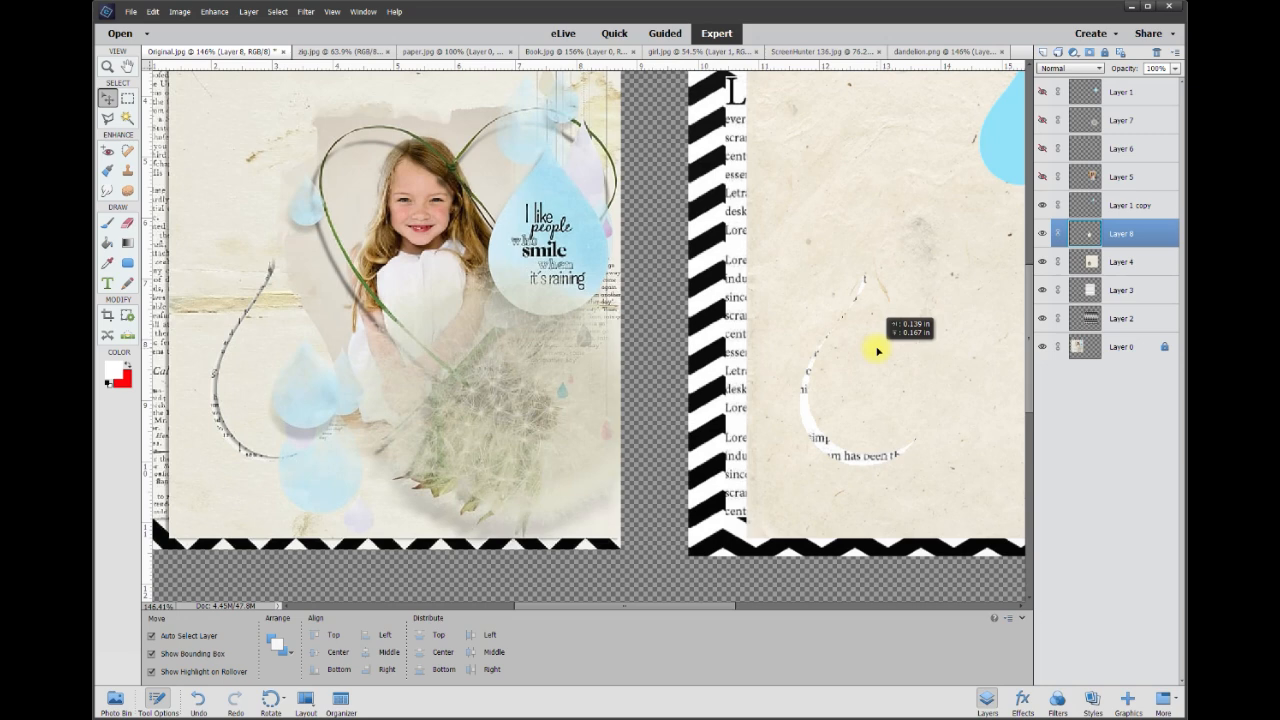
# Give the cut paper teardrop a drop shadow with a 35° lighting angle, 71% opacity and a slightly adjusted distance.
pyautogui.moveTo(877, 350); pyautogui.dragTo(878, 351)
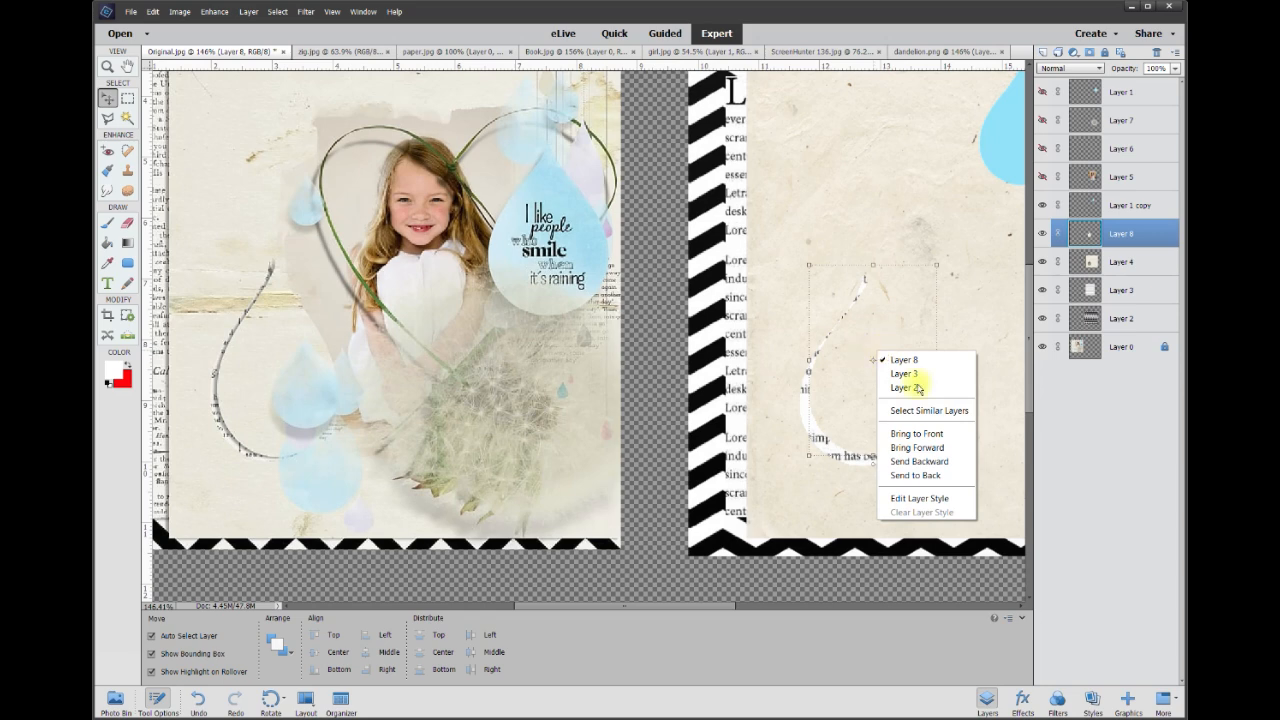
pyautogui.click(908, 497)
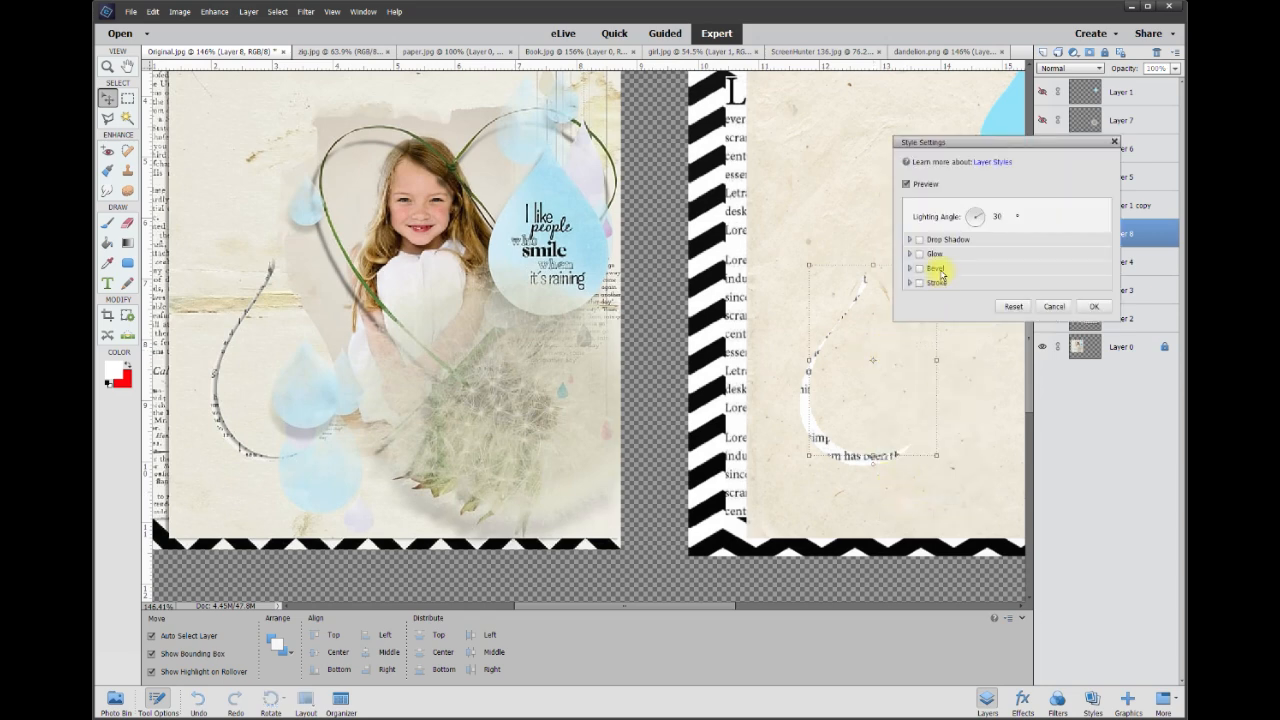
pyautogui.click(920, 240)
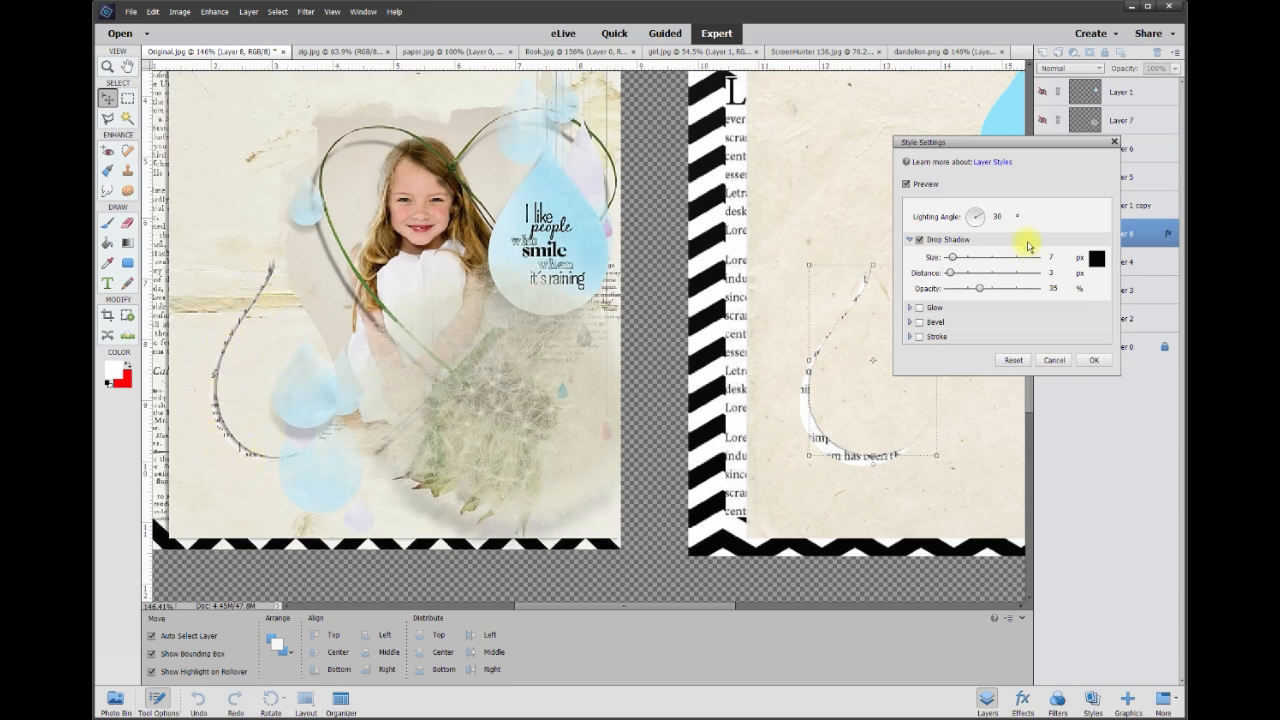
pyautogui.click(977, 224)
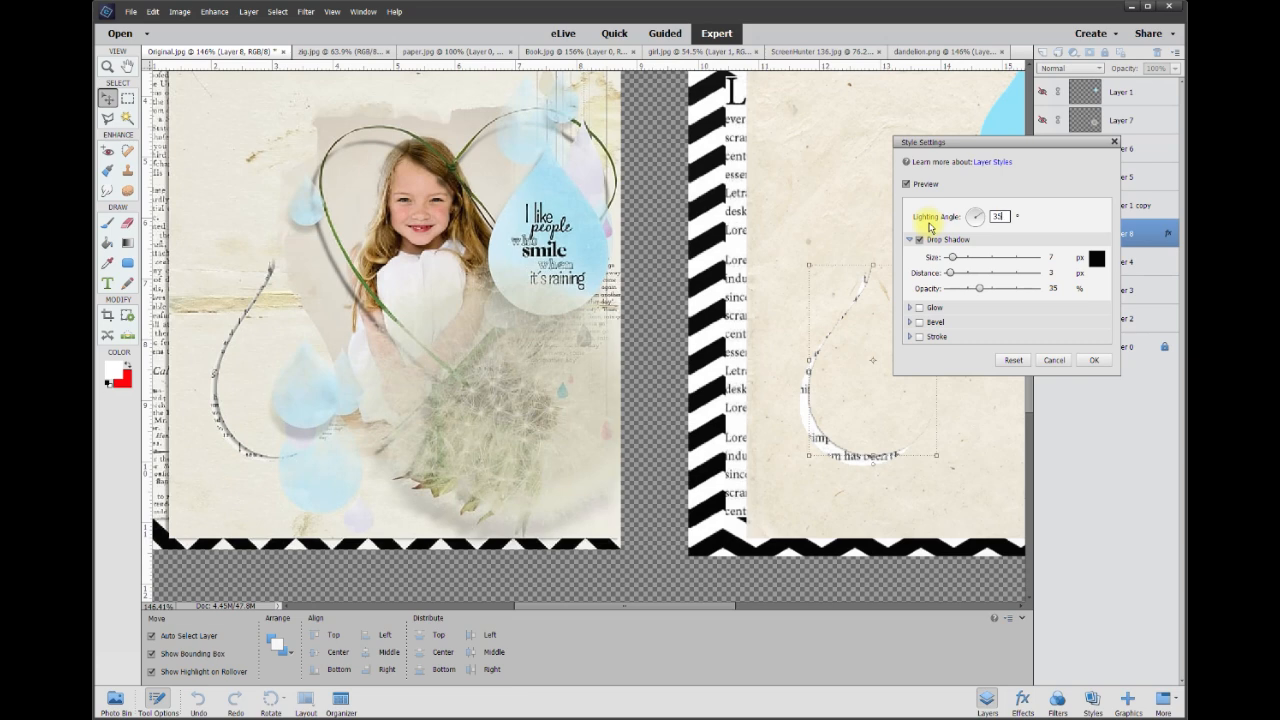
pyautogui.moveTo(980, 289); pyautogui.dragTo(1011, 289)
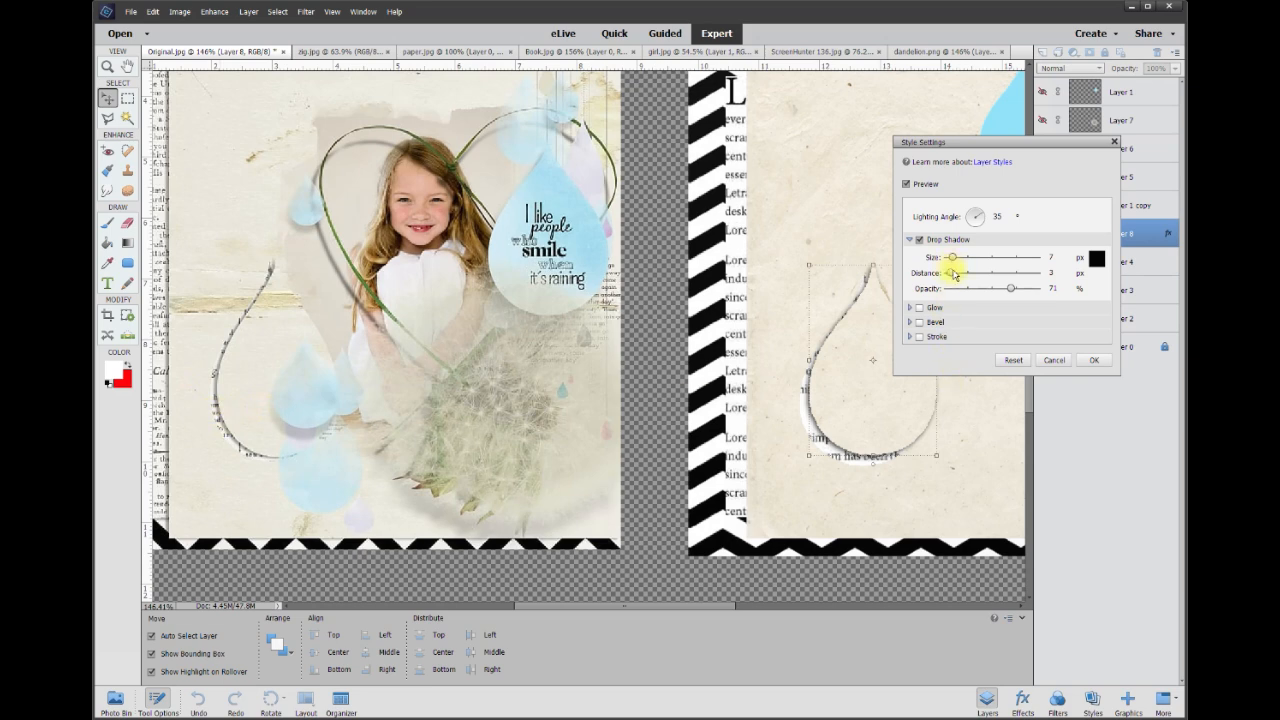
pyautogui.moveTo(953, 273); pyautogui.dragTo(953, 277)
pyautogui.click(1094, 360)
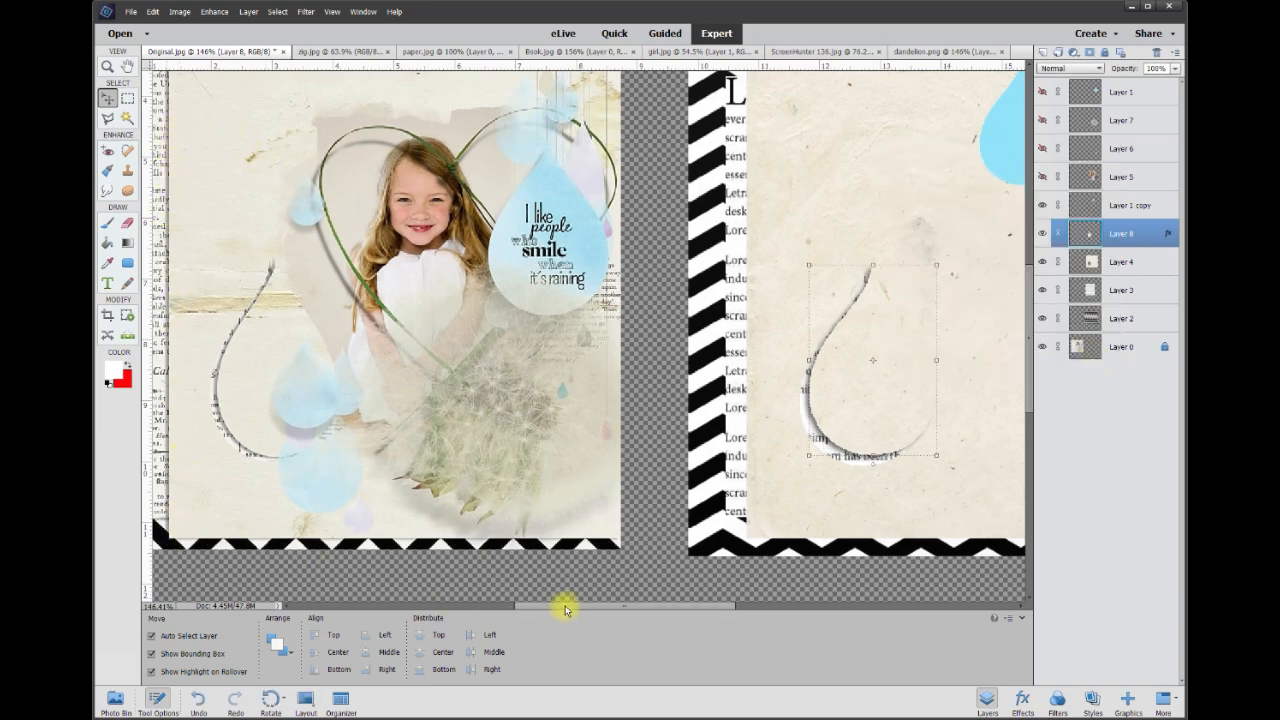
# Give the cream paper layer a drop shadow with a 6 px distance.
pyautogui.scroll(-1, 565, 608)
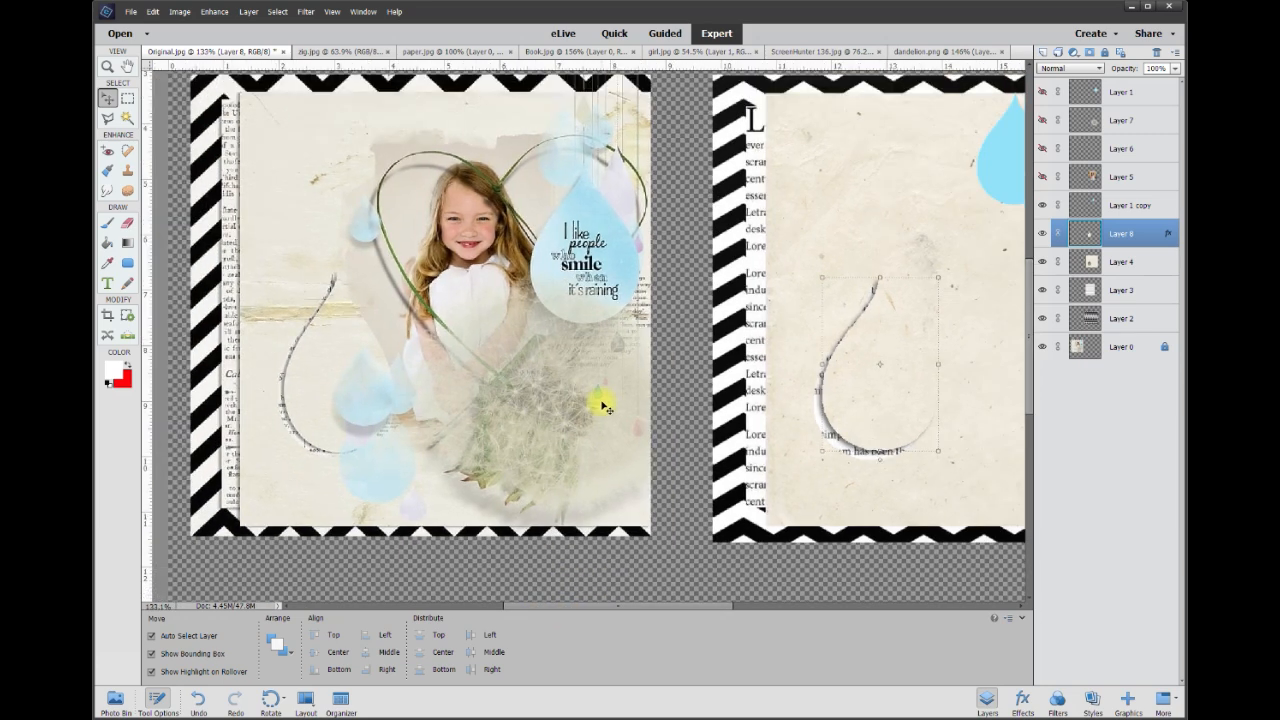
pyautogui.click(791, 280)
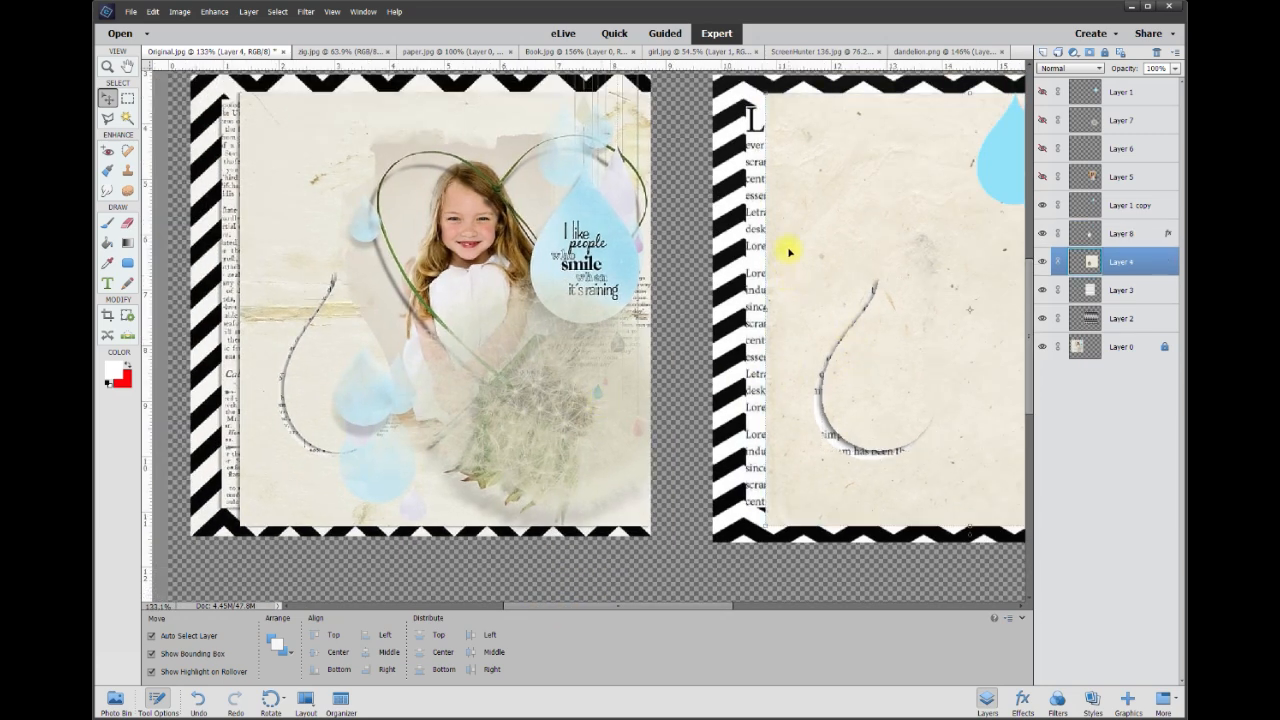
pyautogui.rightClick(790, 252)
pyautogui.click(829, 390)
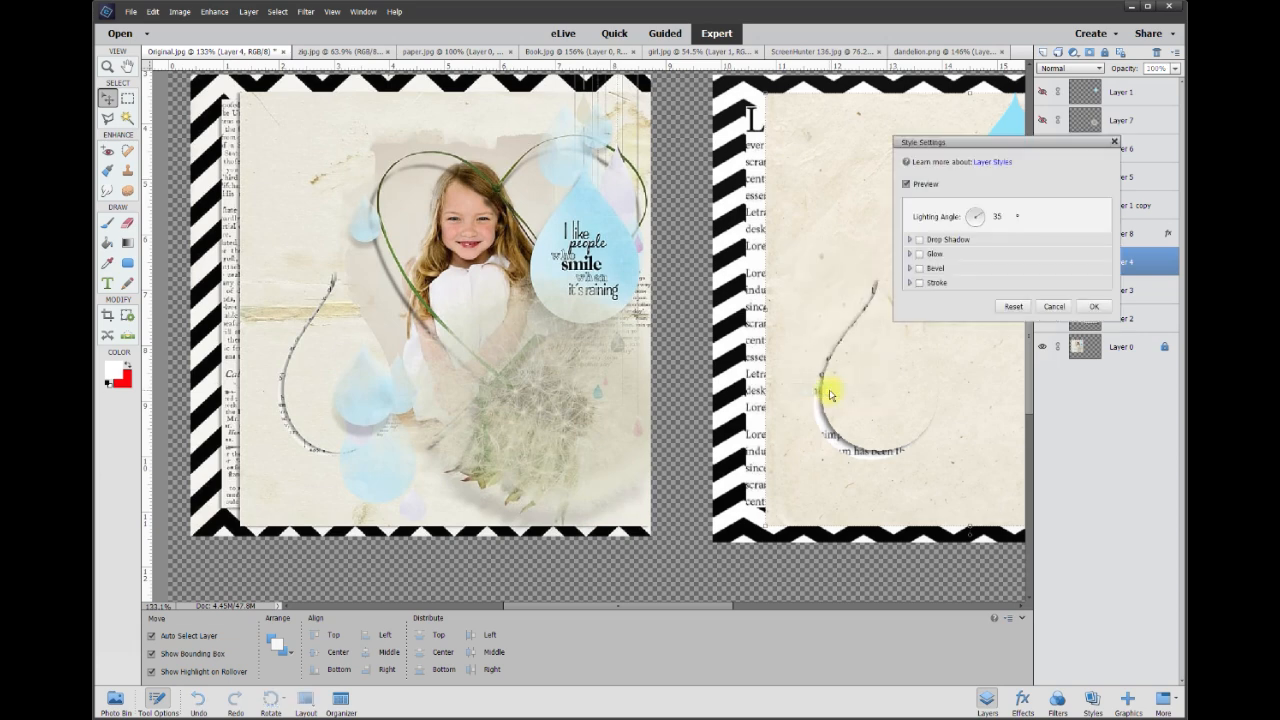
pyautogui.click(920, 240)
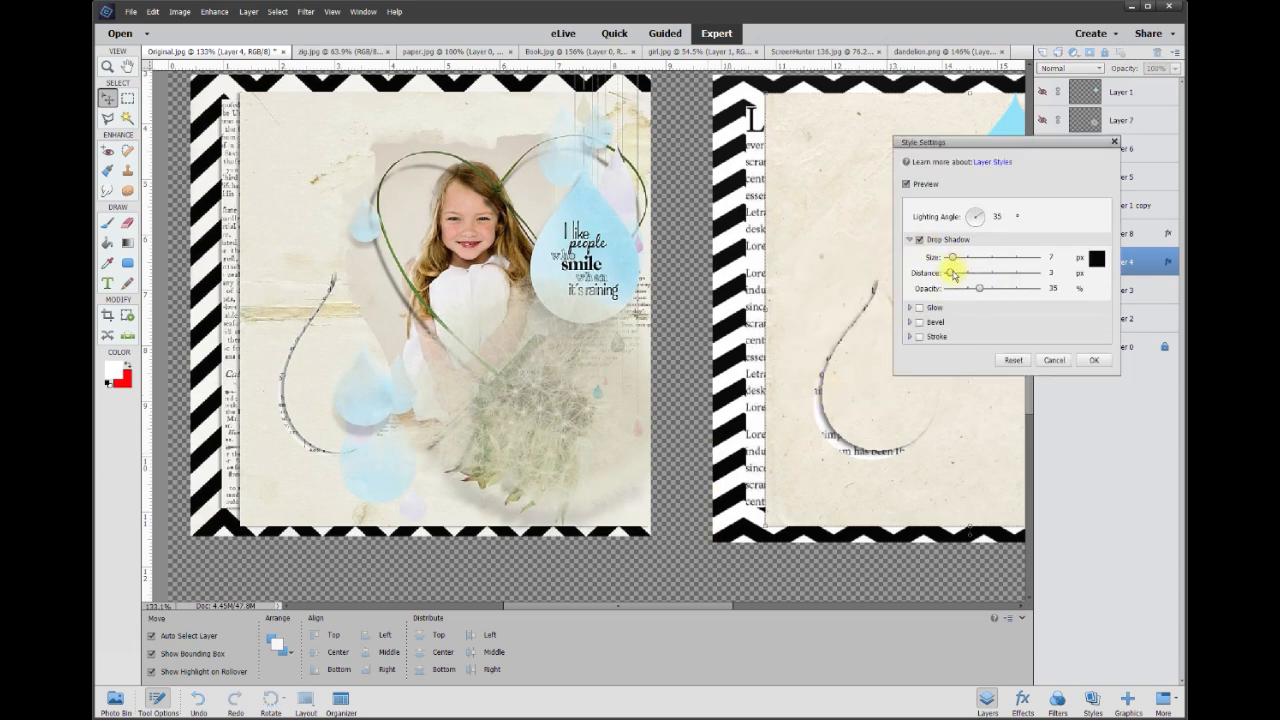
pyautogui.moveTo(950, 277); pyautogui.dragTo(954, 277)
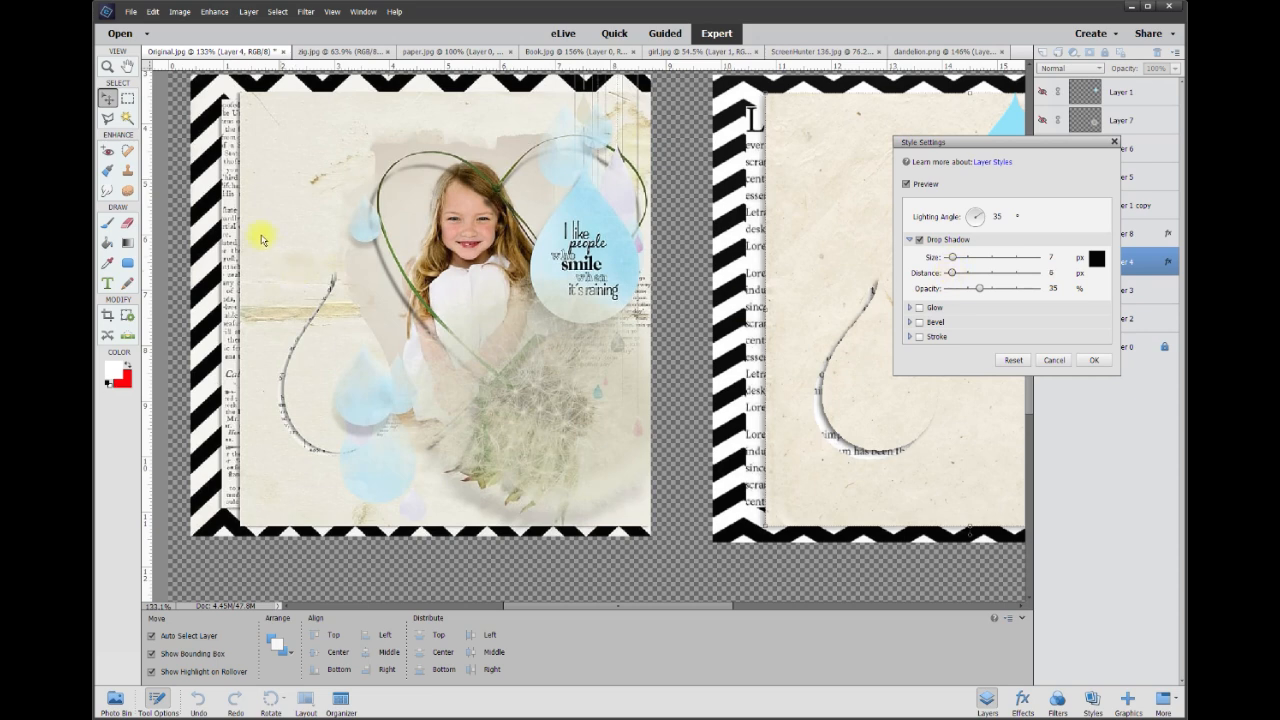
pyautogui.click(1094, 360)
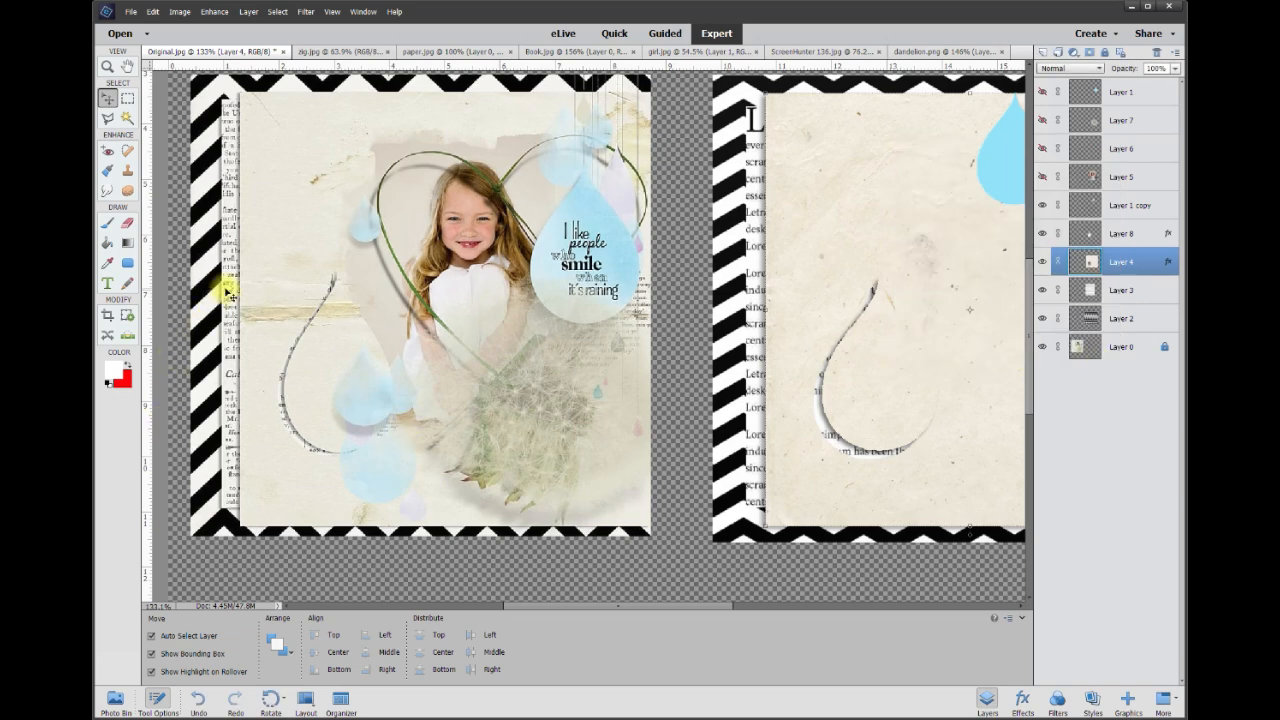
# Give the text page layer a drop shadow with a 9 px distance and slightly higher opacity.
pyautogui.click(752, 287)
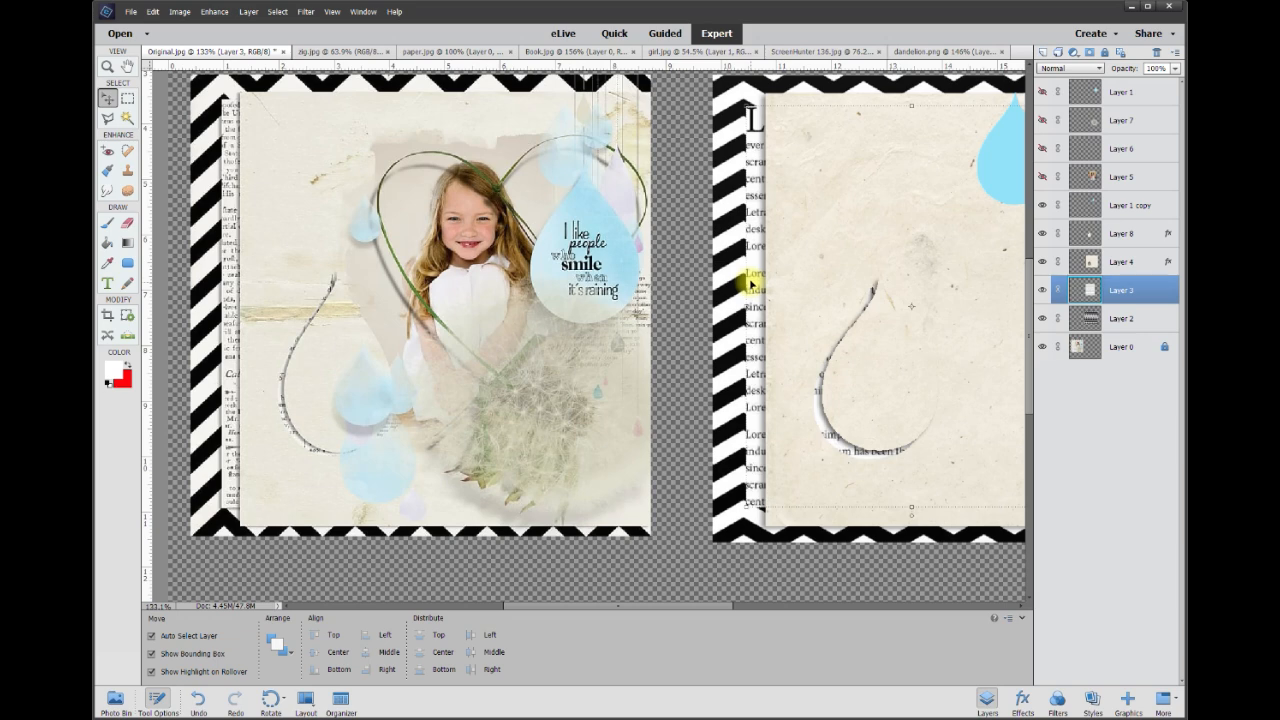
pyautogui.rightClick(750, 279)
pyautogui.click(784, 410)
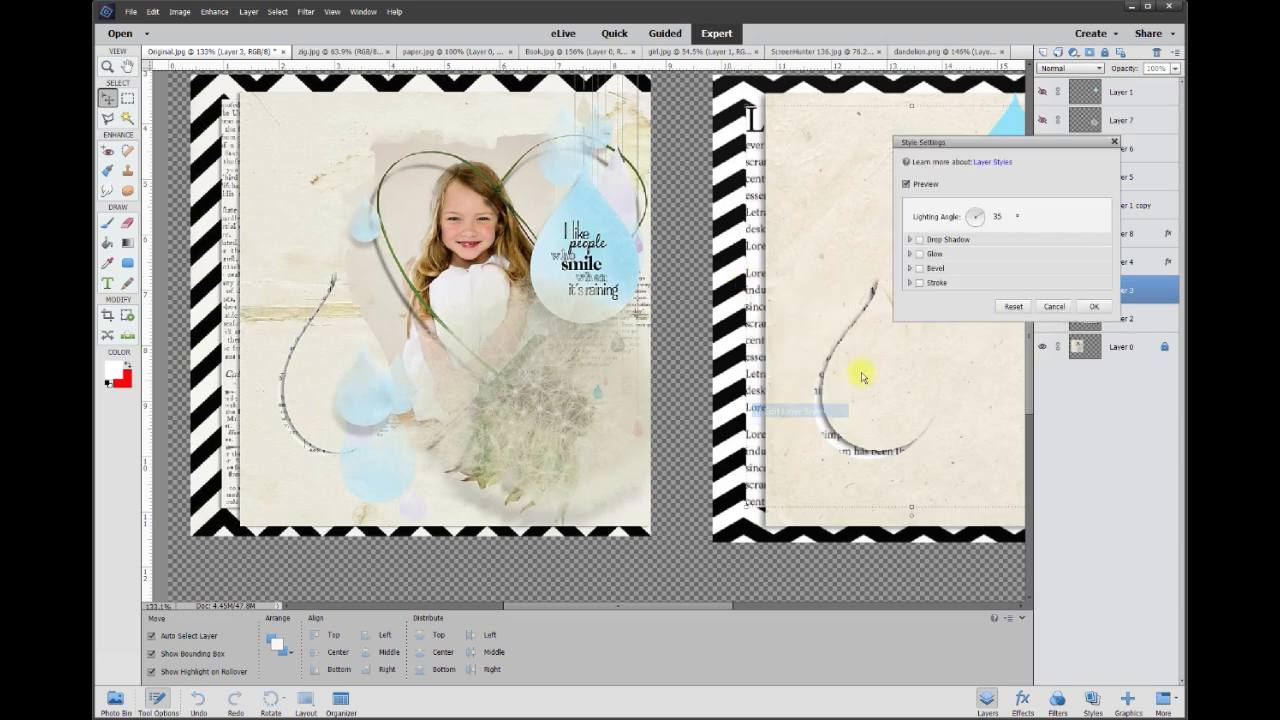
pyautogui.click(920, 240)
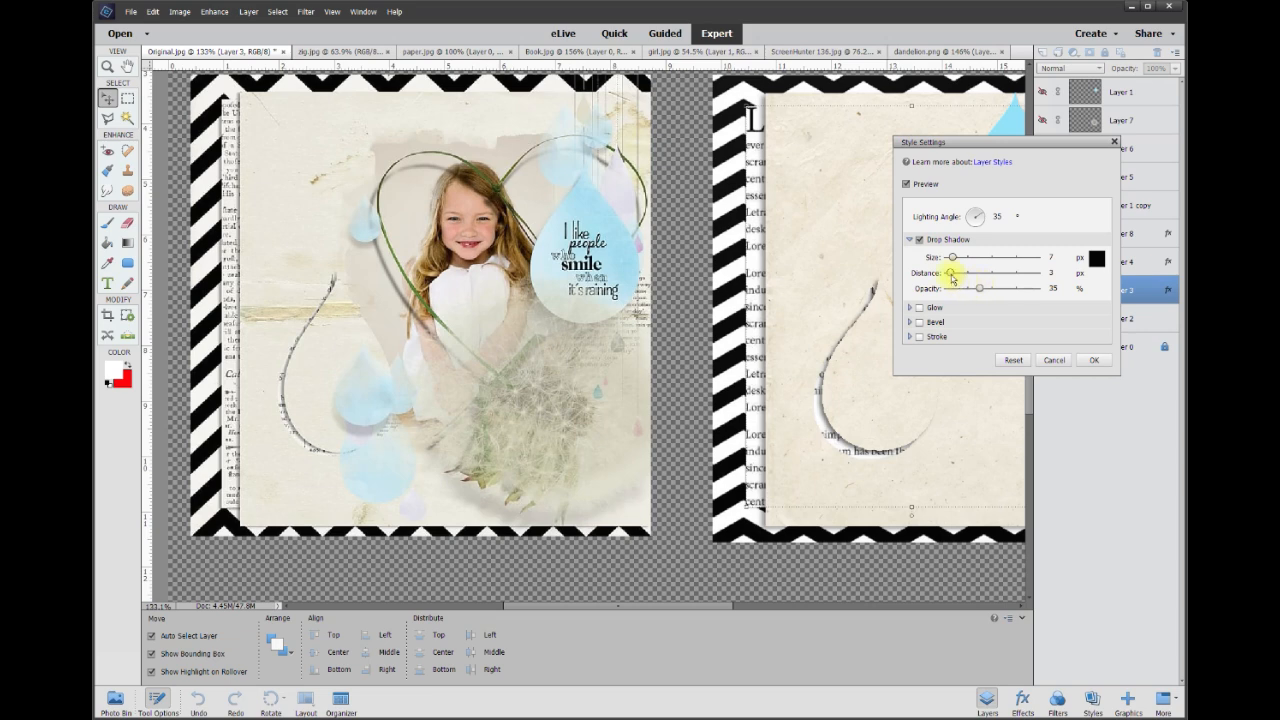
pyautogui.moveTo(951, 277); pyautogui.dragTo(953, 277)
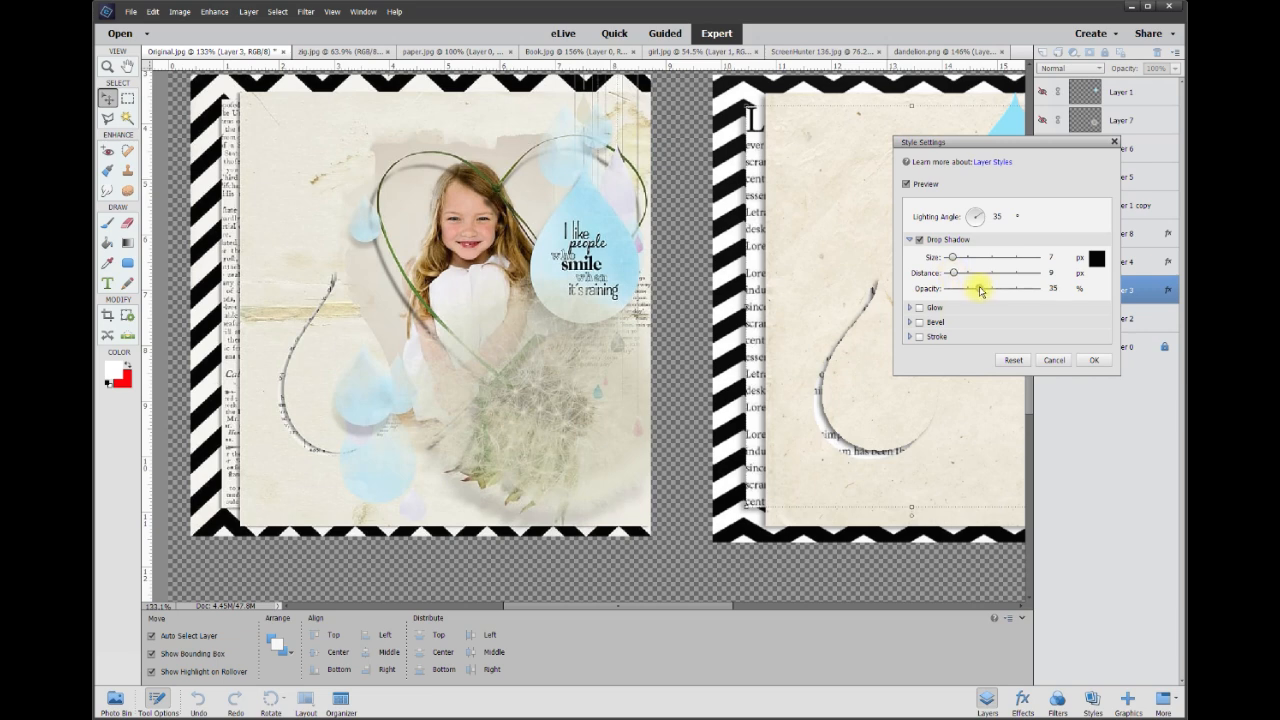
pyautogui.moveTo(986, 290); pyautogui.dragTo(988, 290)
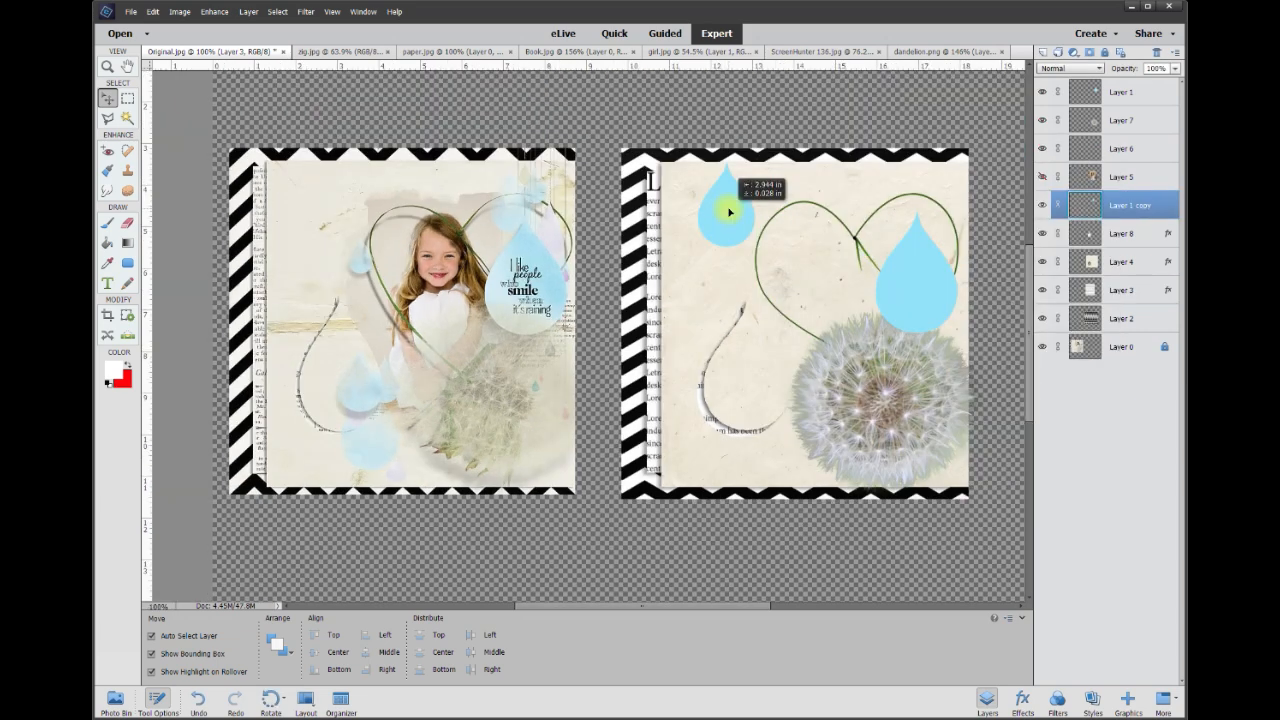
# Shrink the teardrop copy beside the dandelion and give the large teardrop a drop shadow with 63° lighting, 8 px distance and 23% opacity.
pyautogui.moveTo(734, 206); pyautogui.dragTo(786, 370)
pyautogui.moveTo(810, 323); pyautogui.dragTo(789, 342)
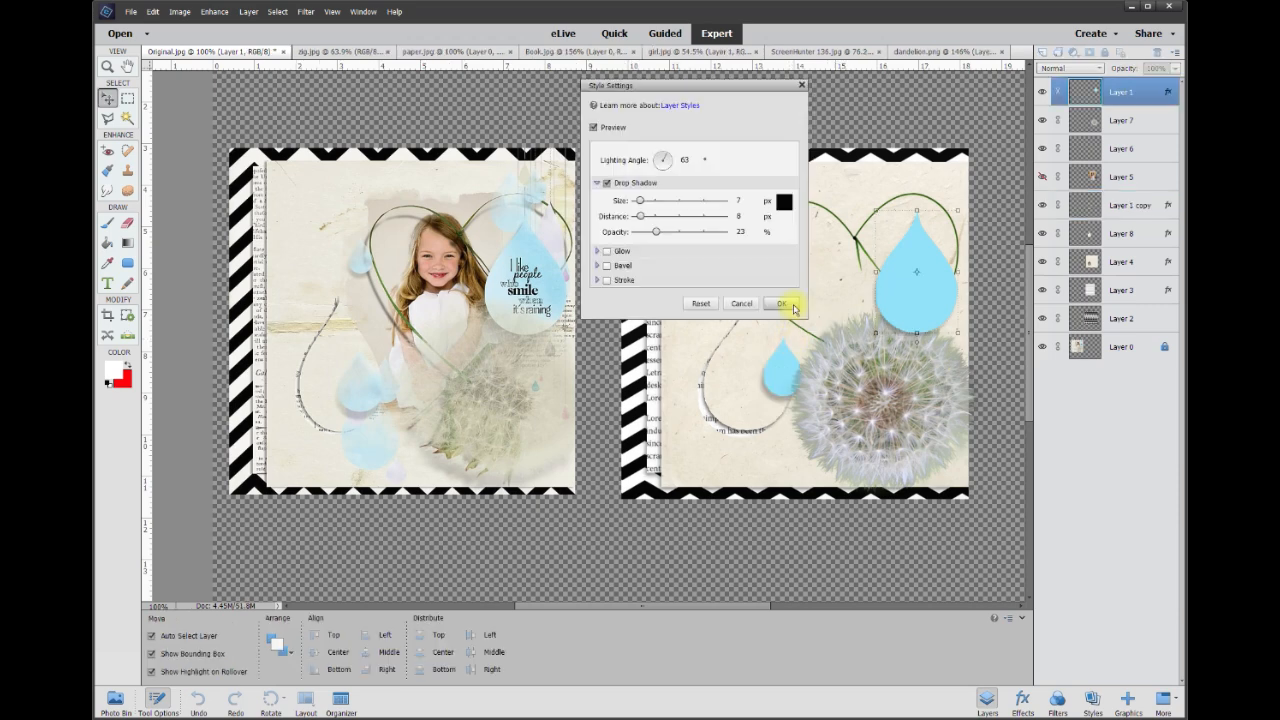
pyautogui.click(784, 307)
# Duplicate the small shadowed teardrop, scale the copy down and place it at the heart's outer left edge in the recreated layout.
pyautogui.moveTo(788, 366); pyautogui.dragTo(741, 271)
pyautogui.press('Return')
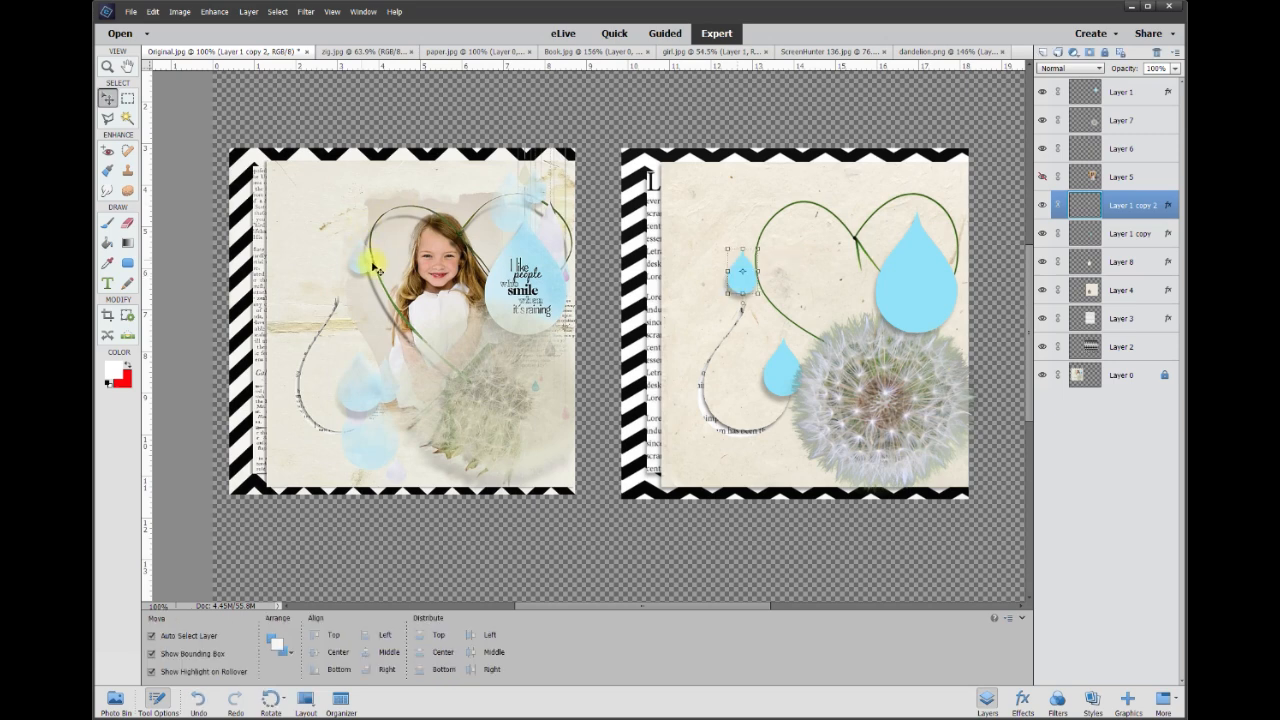
# Give the green heart layer a drop shadow with an 18 px distance and 99% opacity.
pyautogui.click(855, 243)
pyautogui.rightClick(857, 241)
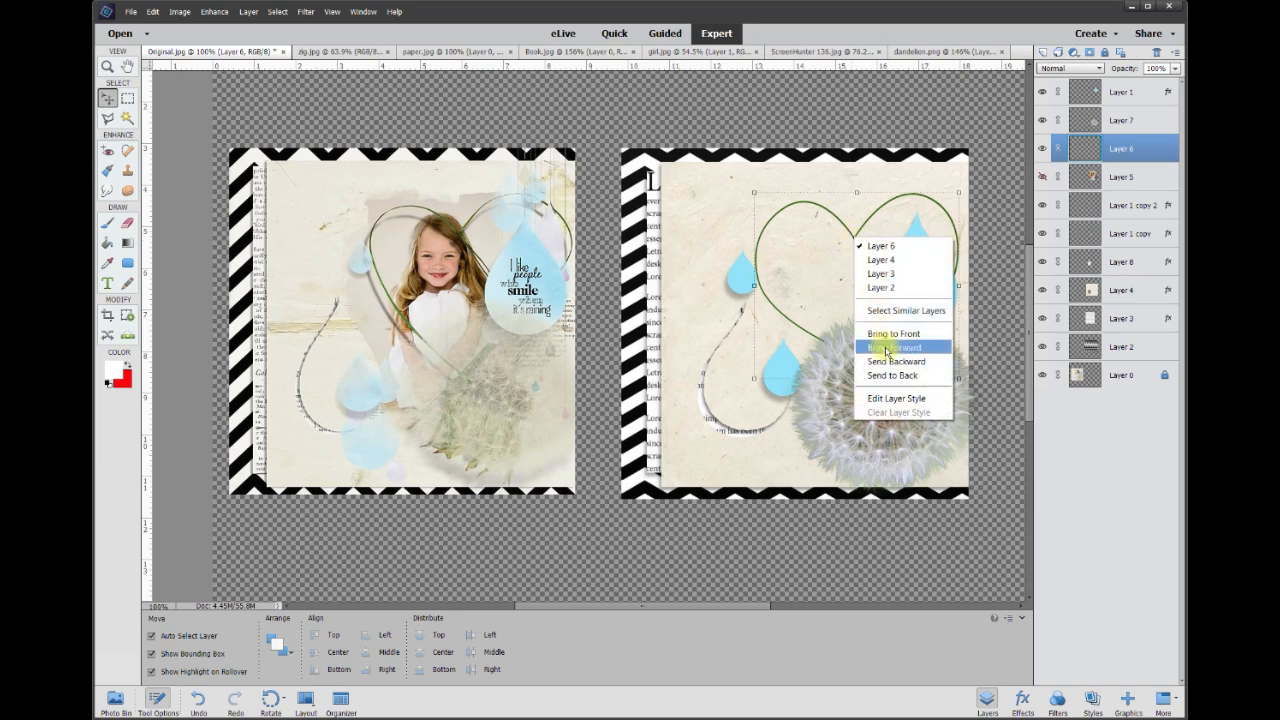
pyautogui.click(890, 400)
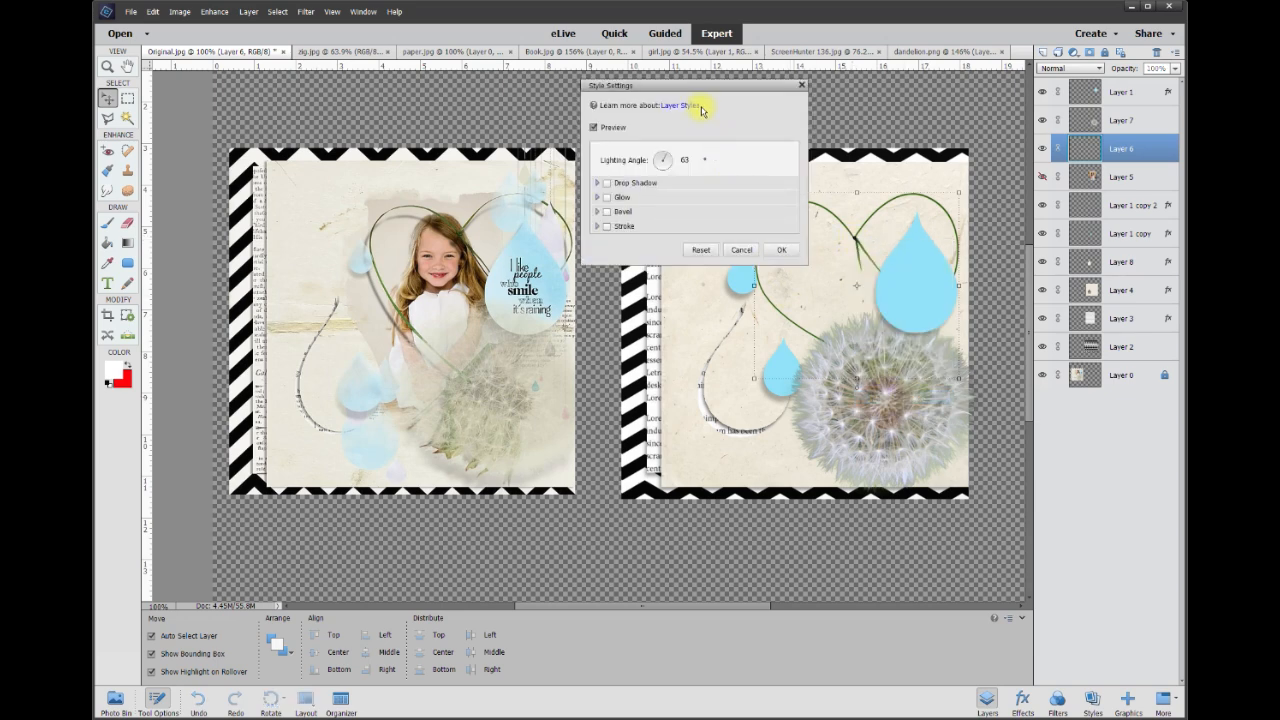
pyautogui.moveTo(711, 86); pyautogui.dragTo(640, 87)
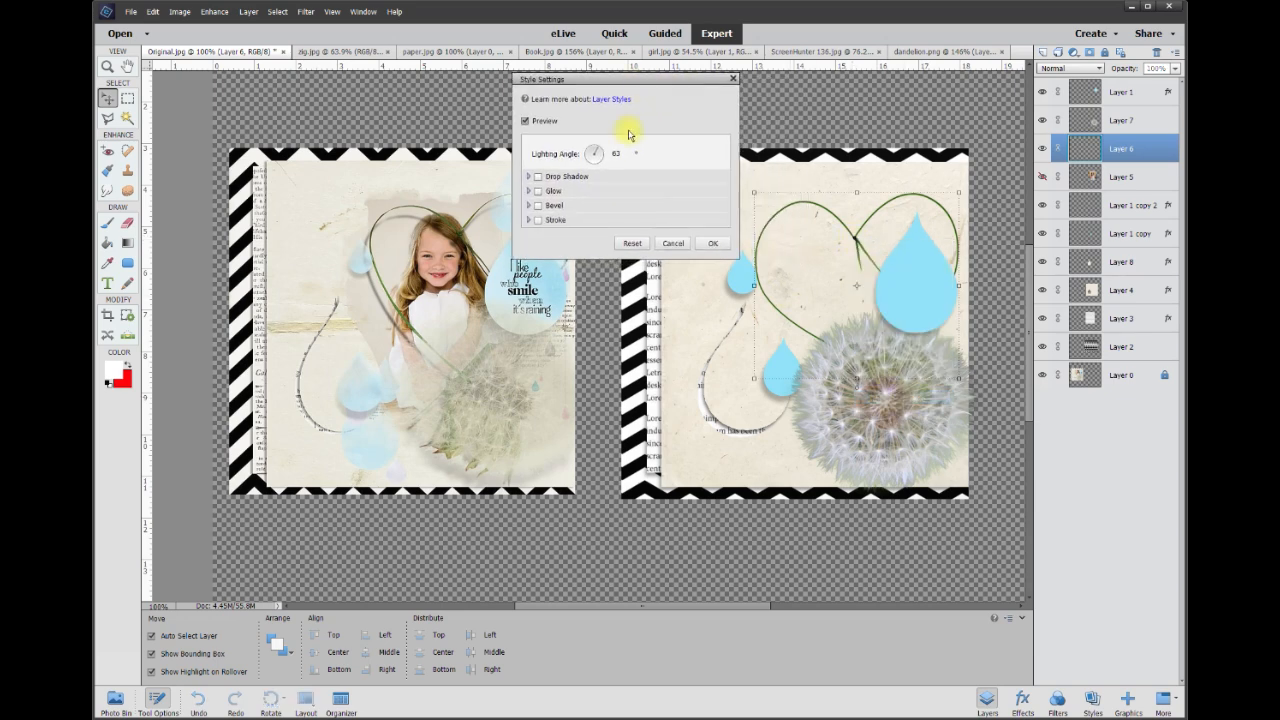
pyautogui.click(538, 177)
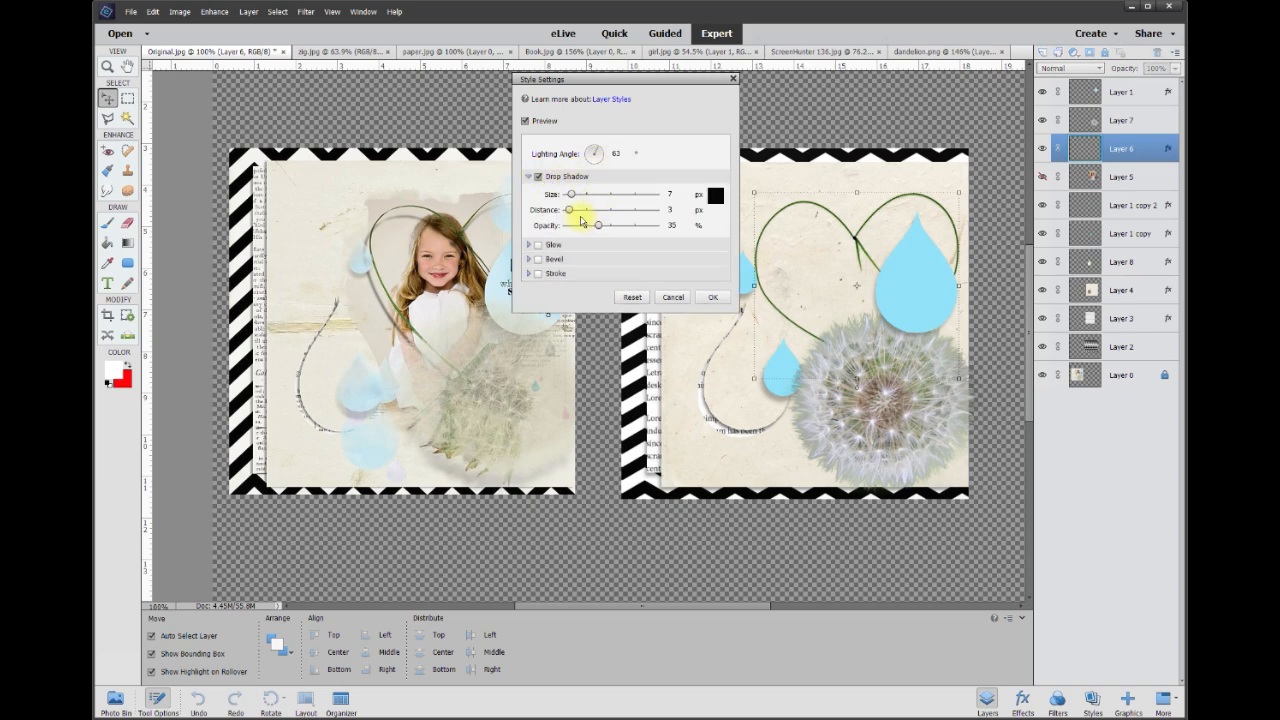
pyautogui.moveTo(570, 211); pyautogui.dragTo(578, 212)
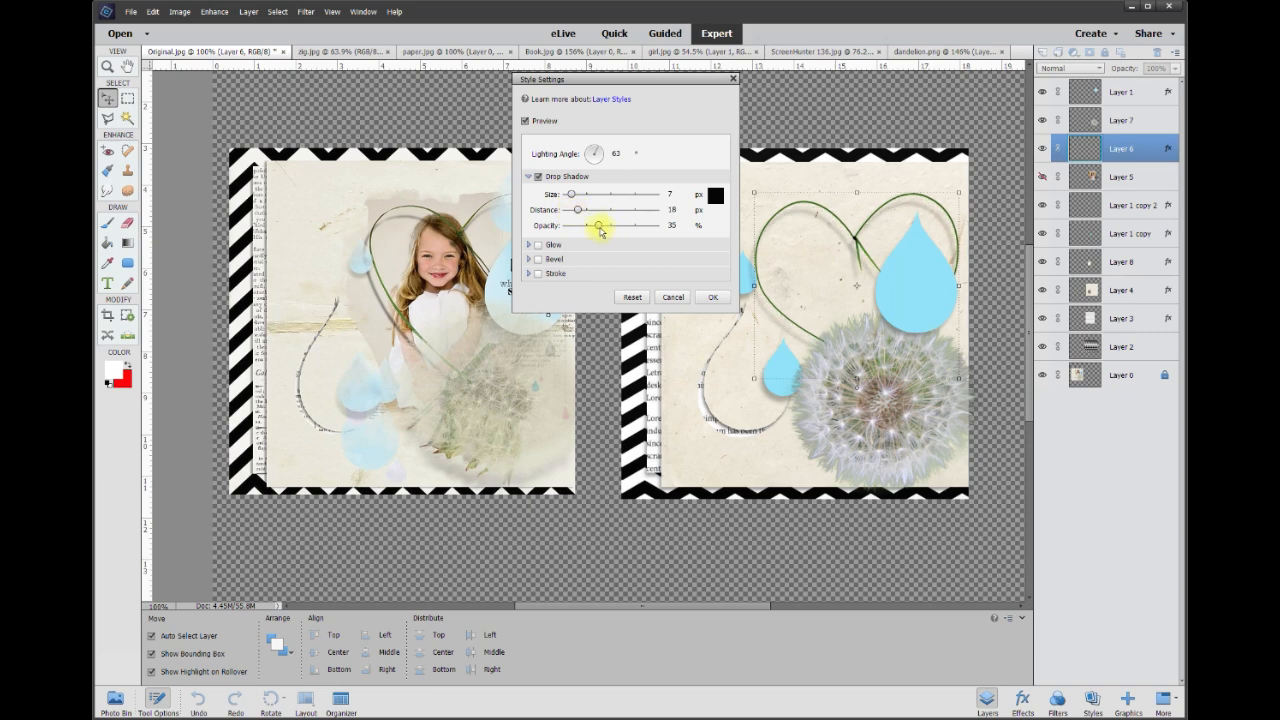
pyautogui.moveTo(609, 229); pyautogui.dragTo(655, 233)
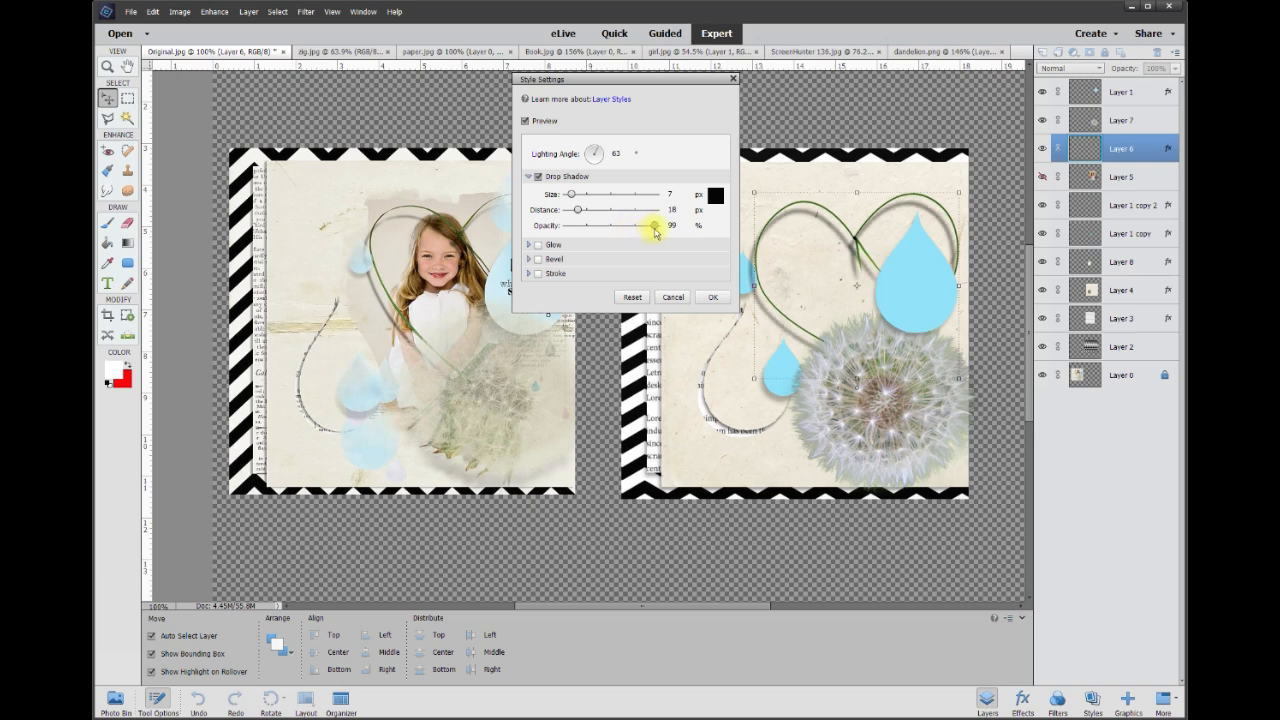
pyautogui.click(713, 297)
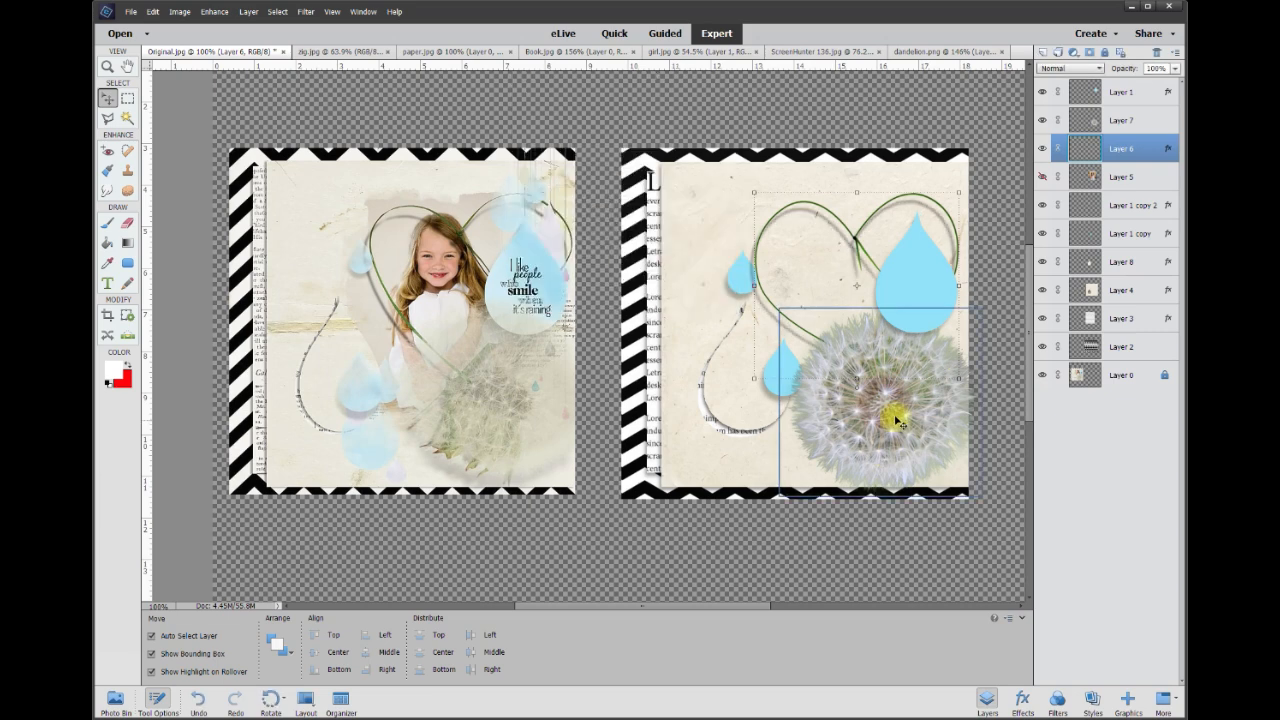
# Show the hidden photo layer of the girl behind the heart and set its opacity to 90%.
pyautogui.click(1042, 177)
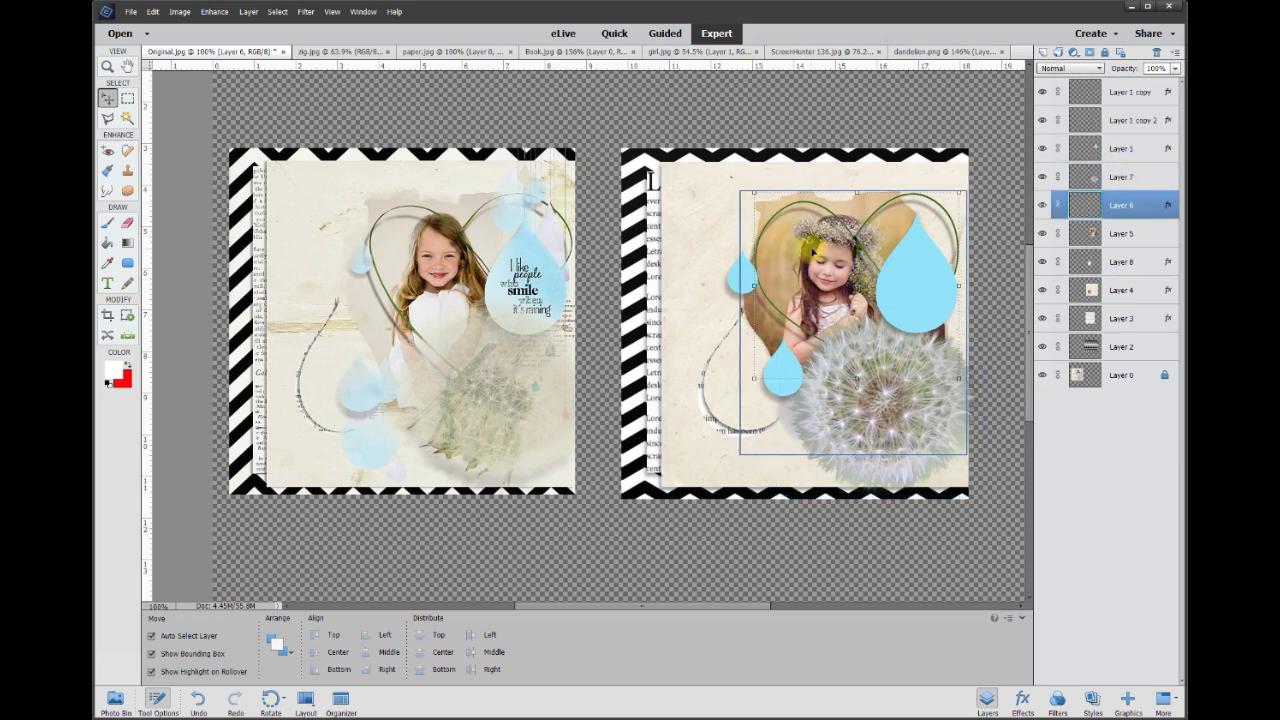
pyautogui.click(812, 252)
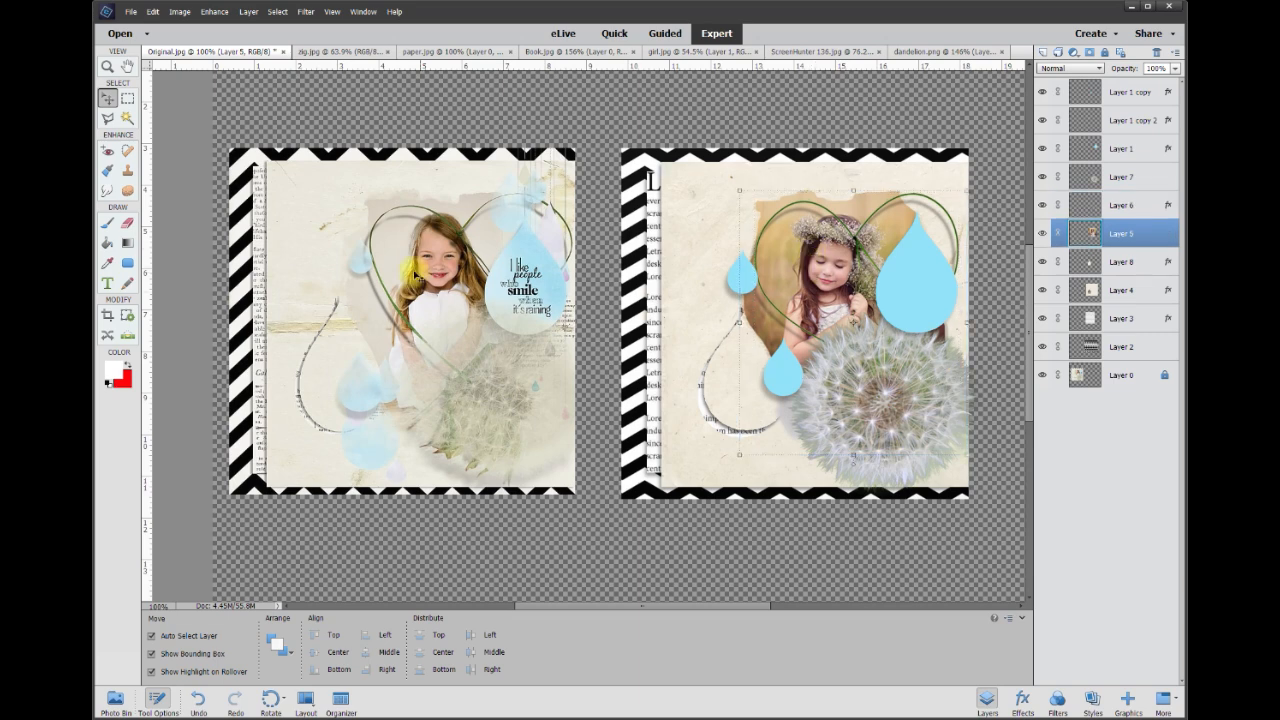
pyautogui.click(1177, 73)
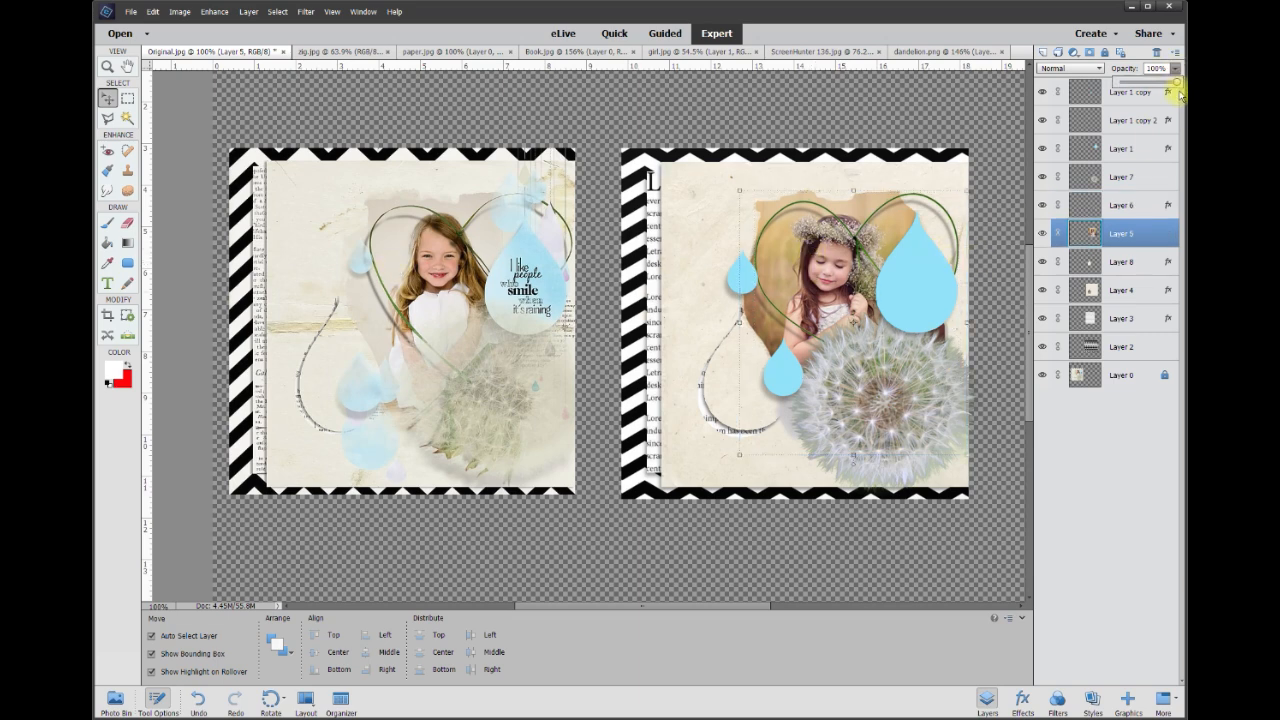
pyautogui.moveTo(1179, 88)
pyautogui.mouseDown()
pyautogui.moveTo(1143, 92)
pyautogui.moveTo(1173, 90)
pyautogui.mouseUp()
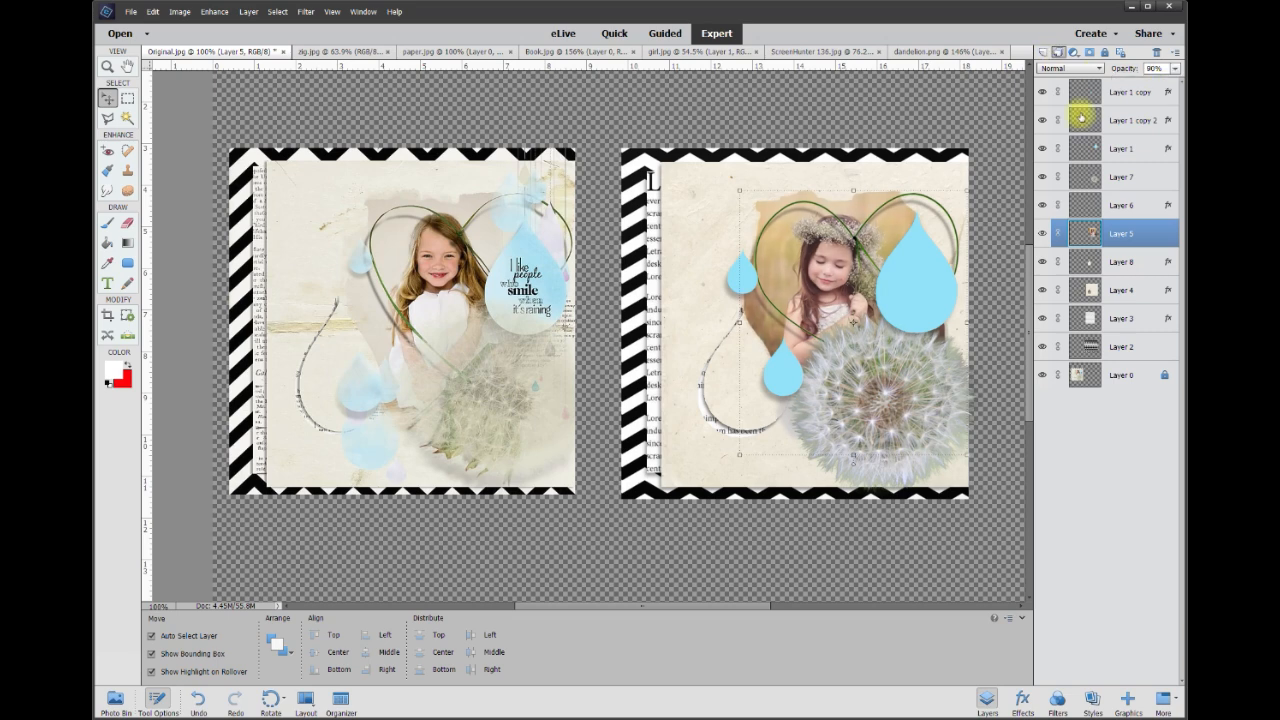
# Reduce the dandelion layer's opacity to 50%.
pyautogui.click(908, 412)
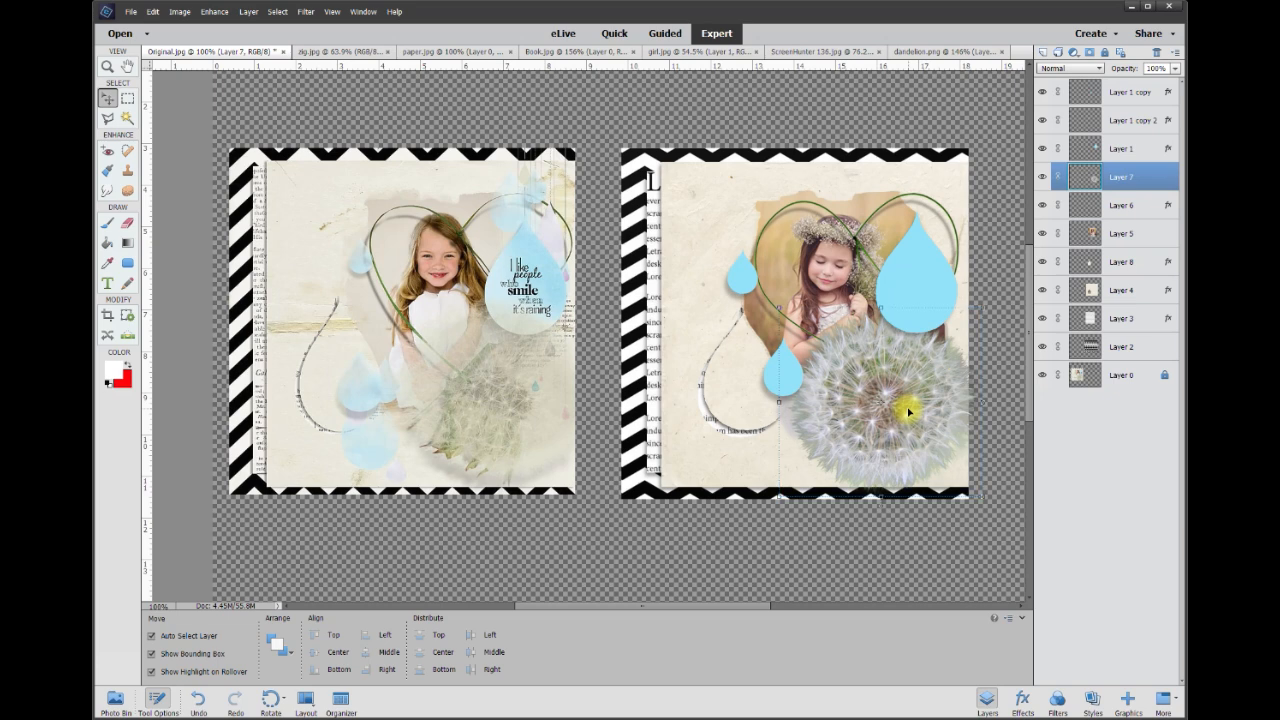
pyautogui.click(1174, 69)
pyautogui.moveTo(1176, 82); pyautogui.dragTo(1143, 87)
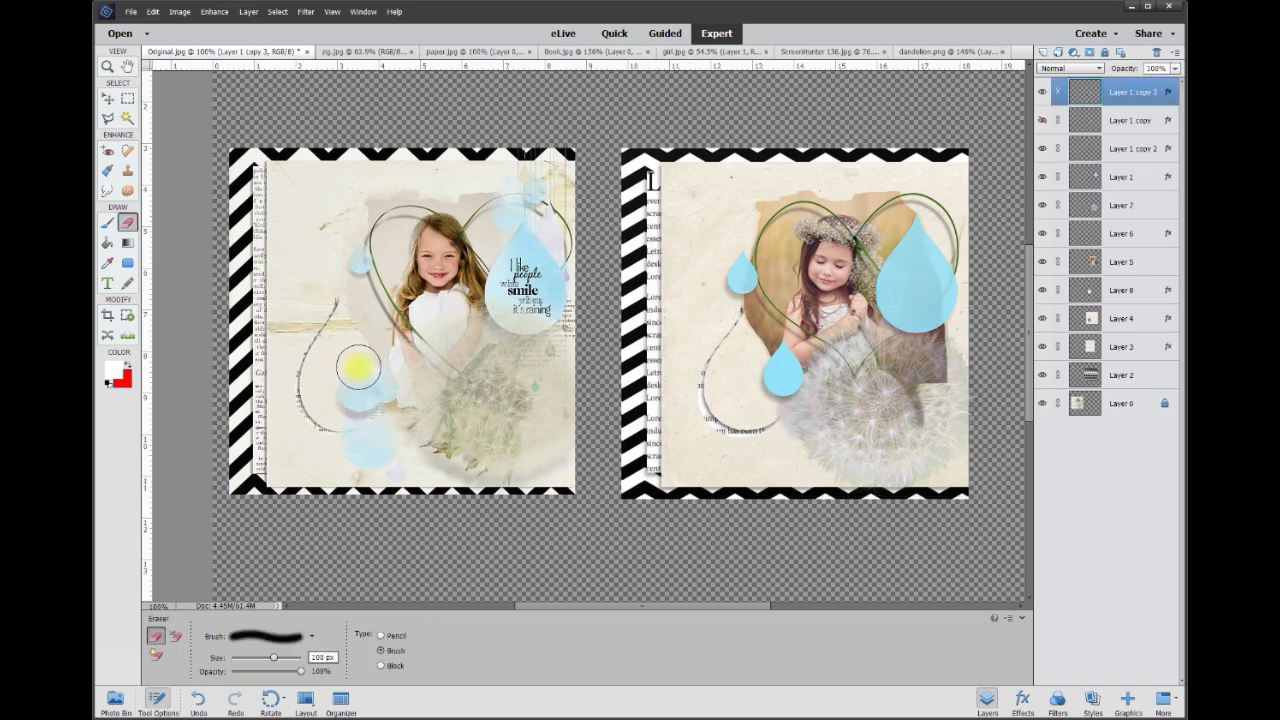
# Erase the upper part of the duplicated small teardrop beside the dandelion with a soft 100 px brush eraser.
pyautogui.click(786, 345)
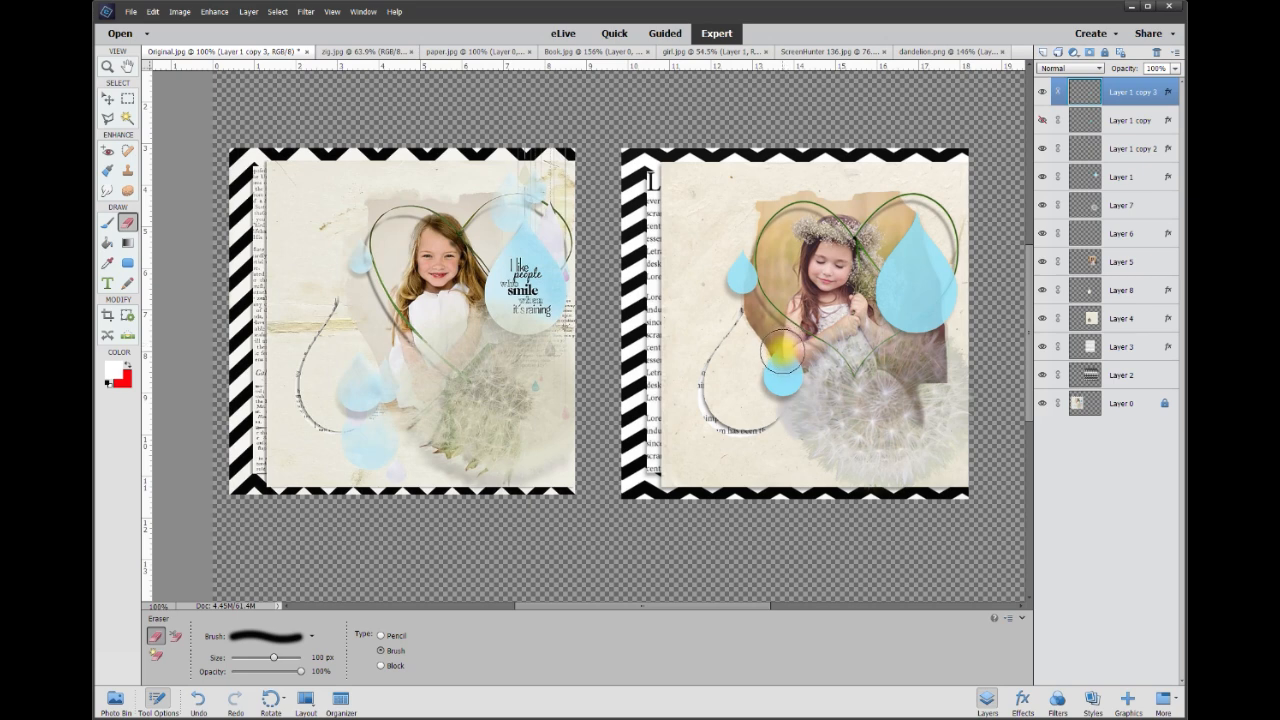
pyautogui.hotkey('ctrl', 'z')
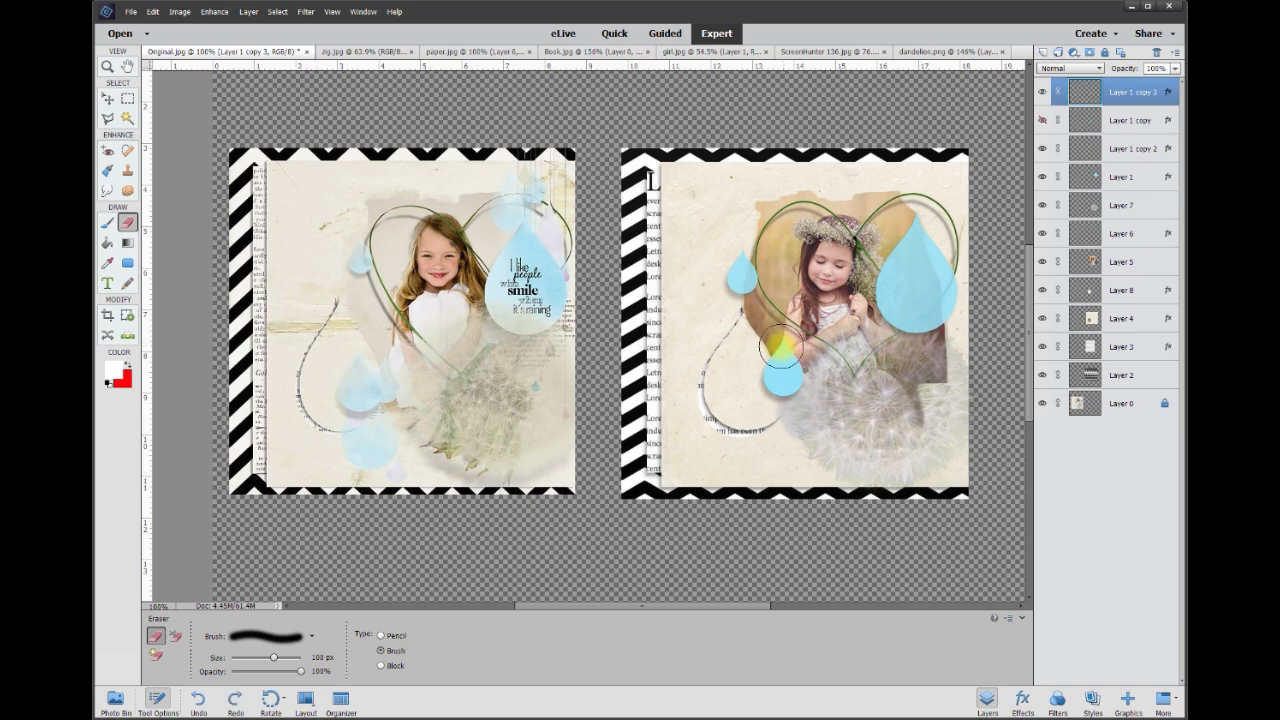
pyautogui.click(784, 345)
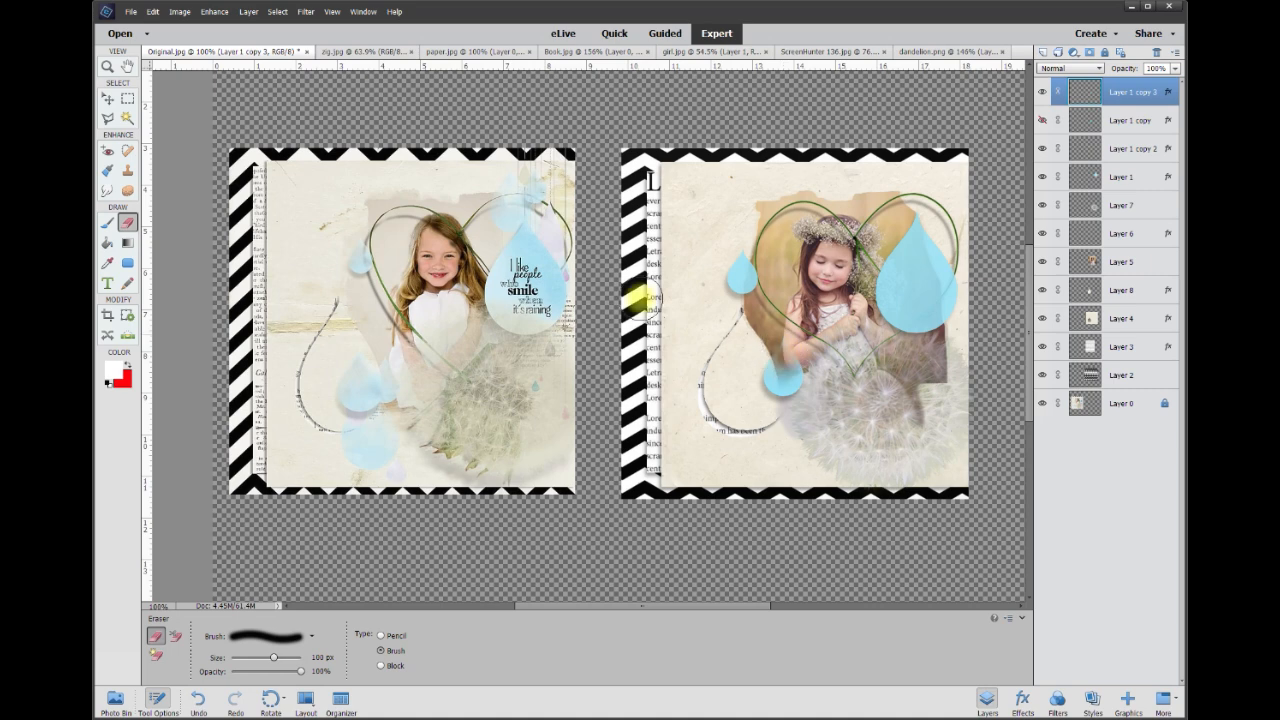
pyautogui.click(107, 98)
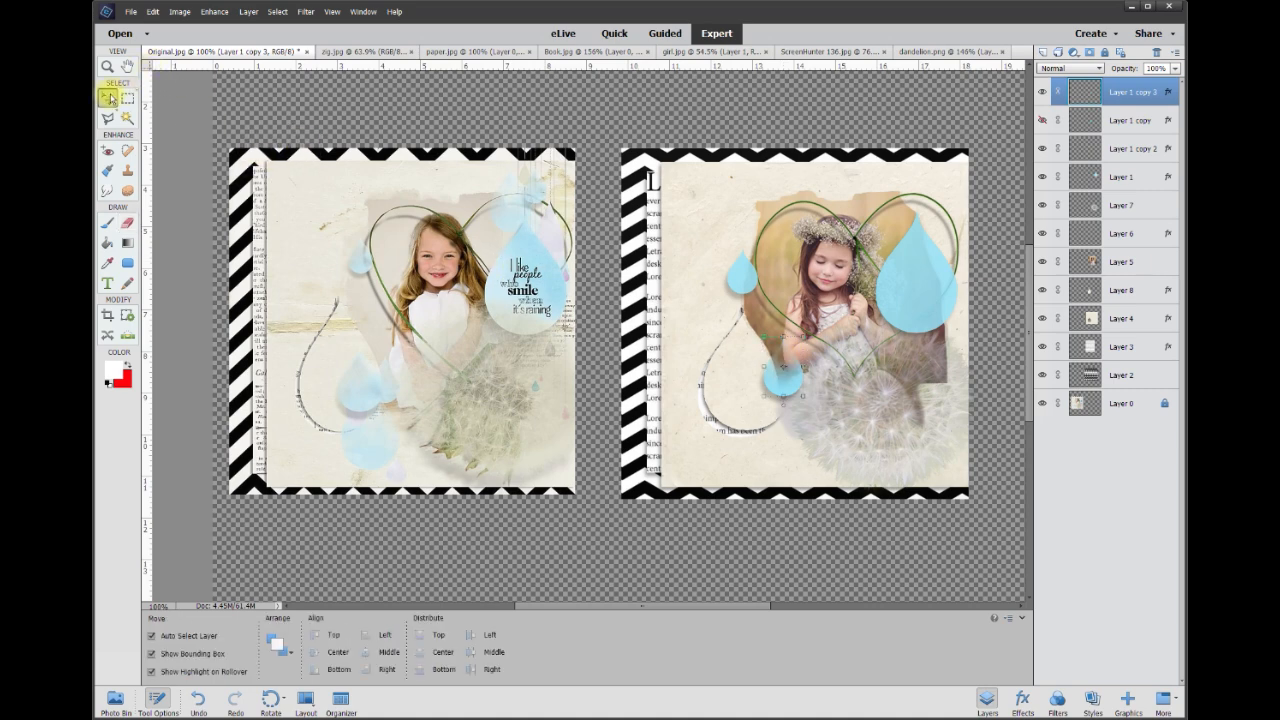
# Show the hidden original of the small teardrop beside the dandelion and lower its opacity to about 55%.
pyautogui.click(1044, 122)
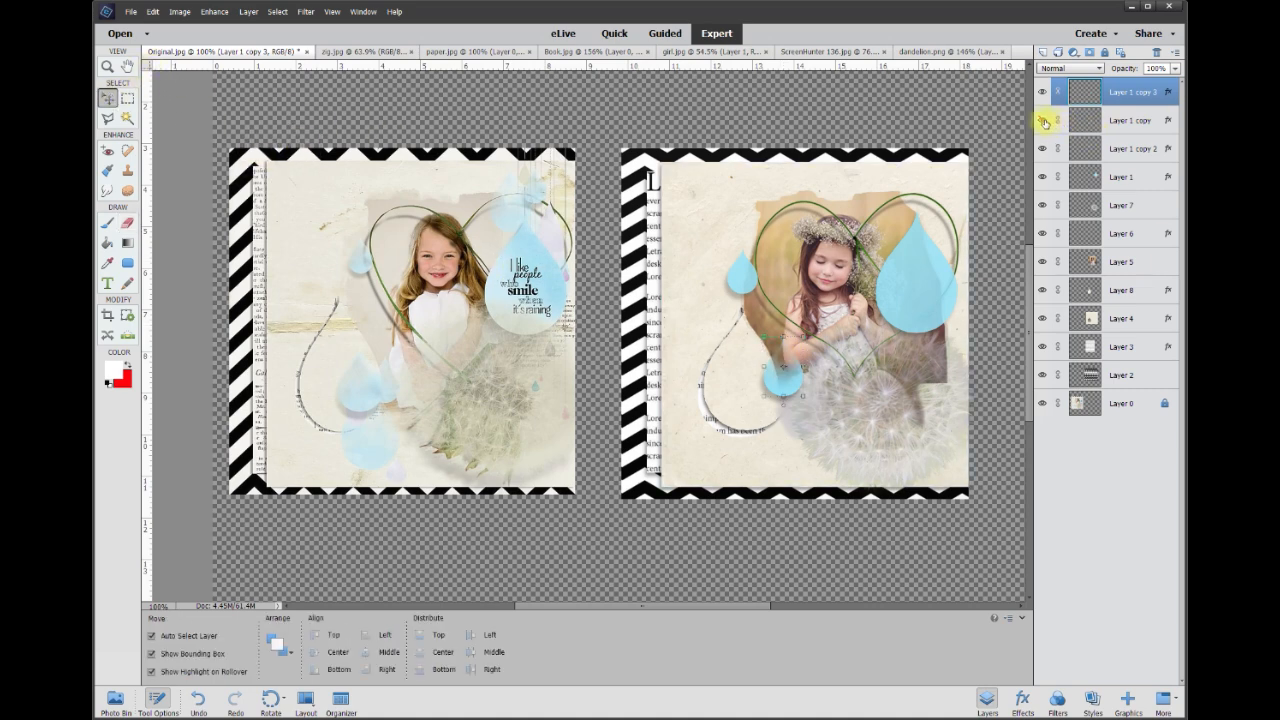
pyautogui.click(1142, 122)
pyautogui.click(1175, 68)
pyautogui.moveTo(1177, 84); pyautogui.dragTo(1142, 89)
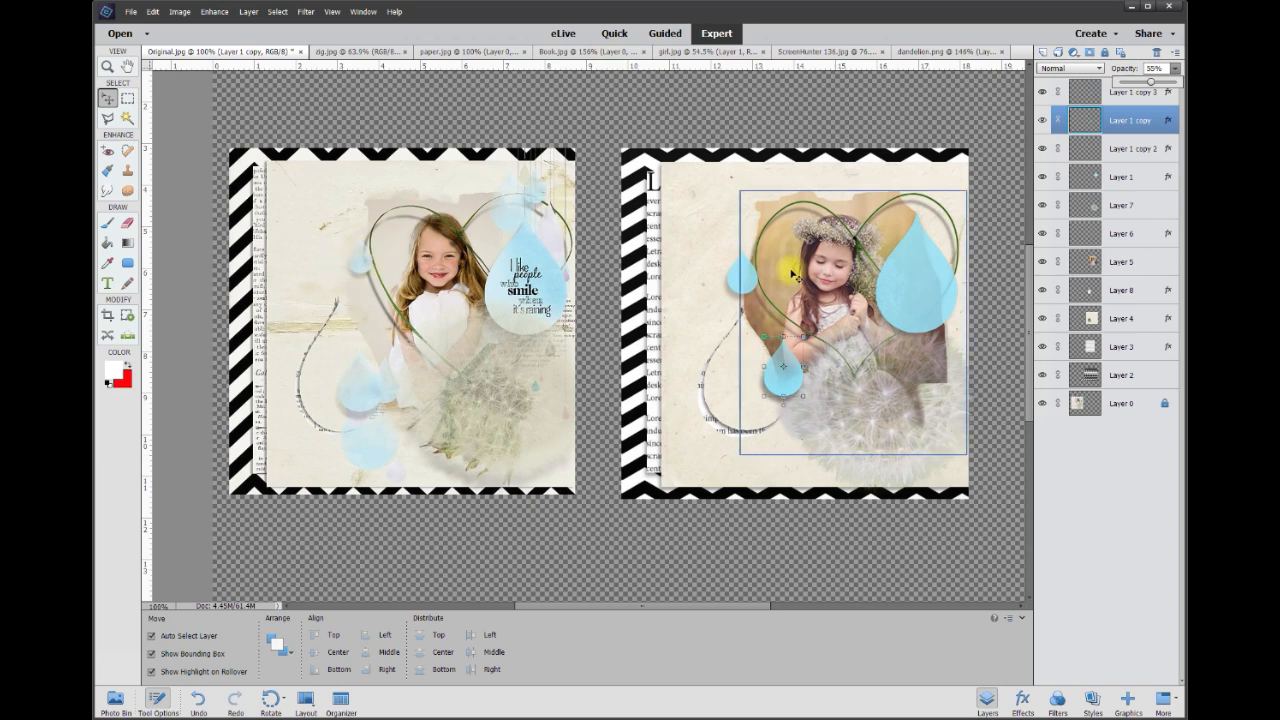
# Duplicate the small teardrop at the heart's outer left edge and, with the original hidden, erase the copy's upper part using the 100 px eraser.
pyautogui.click(740, 274)
pyautogui.rightClick(1137, 148)
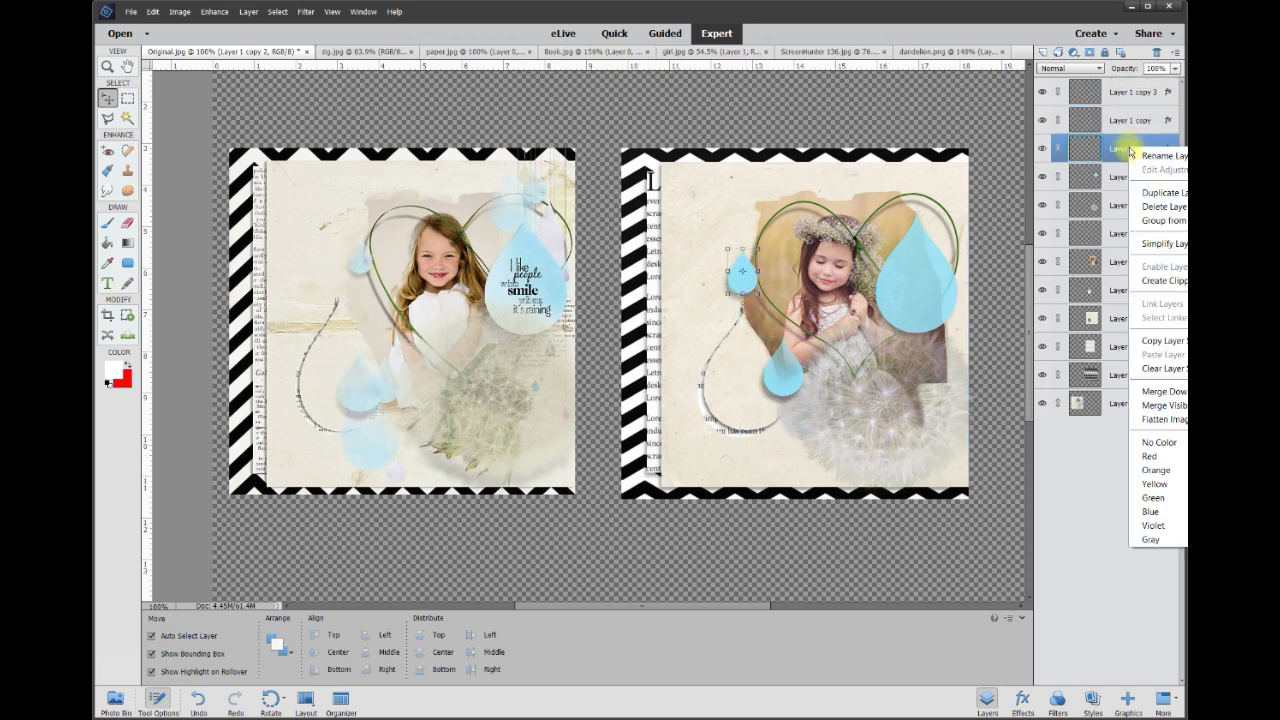
pyautogui.click(1166, 199)
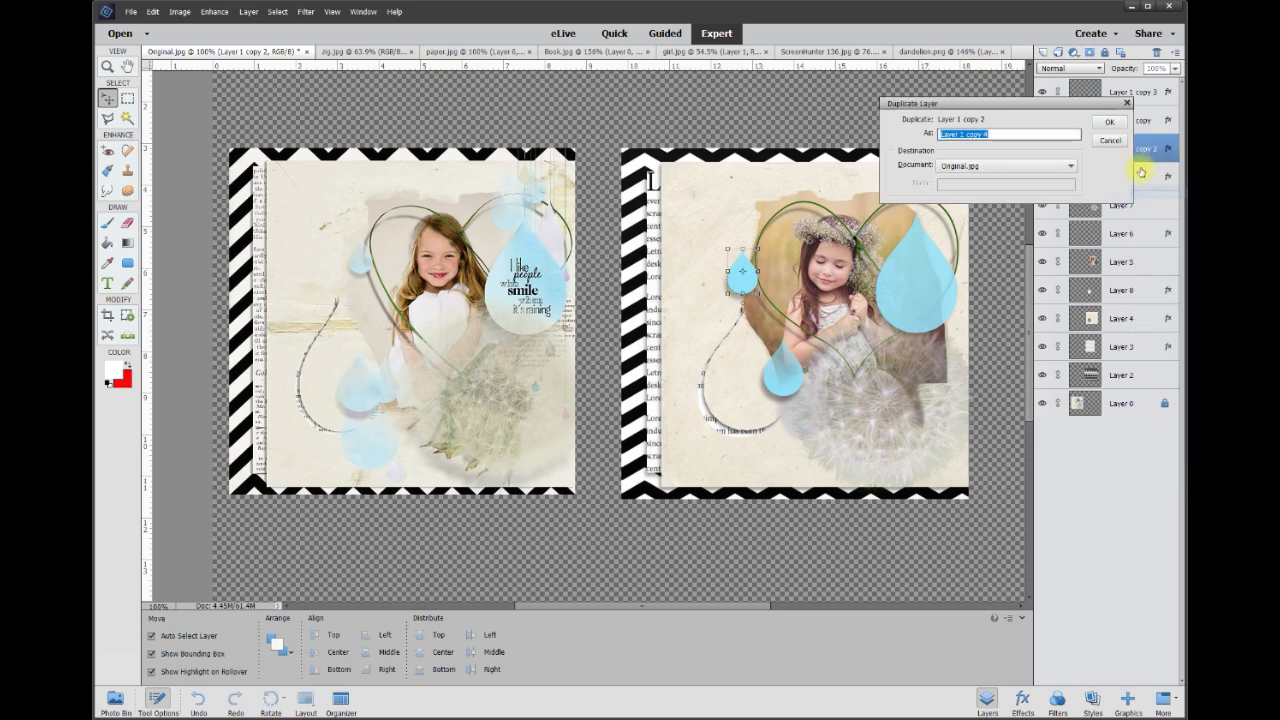
pyautogui.click(1115, 122)
pyautogui.click(1043, 177)
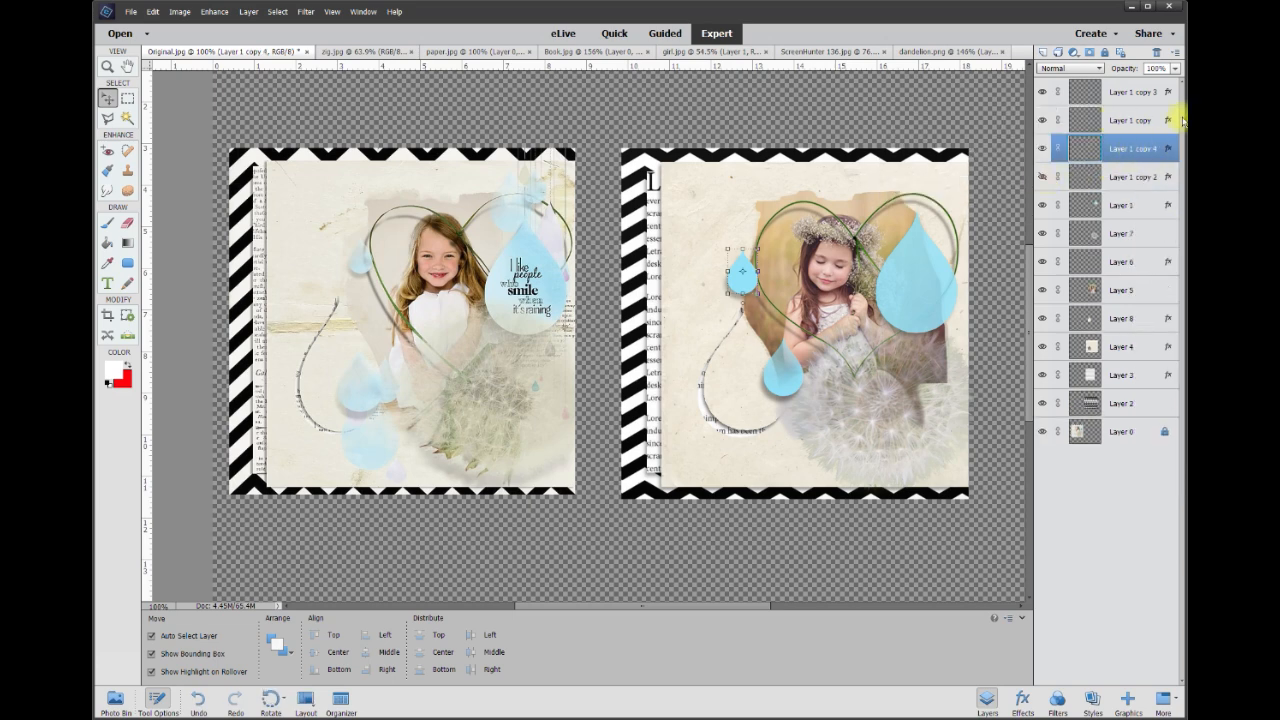
pyautogui.click(126, 224)
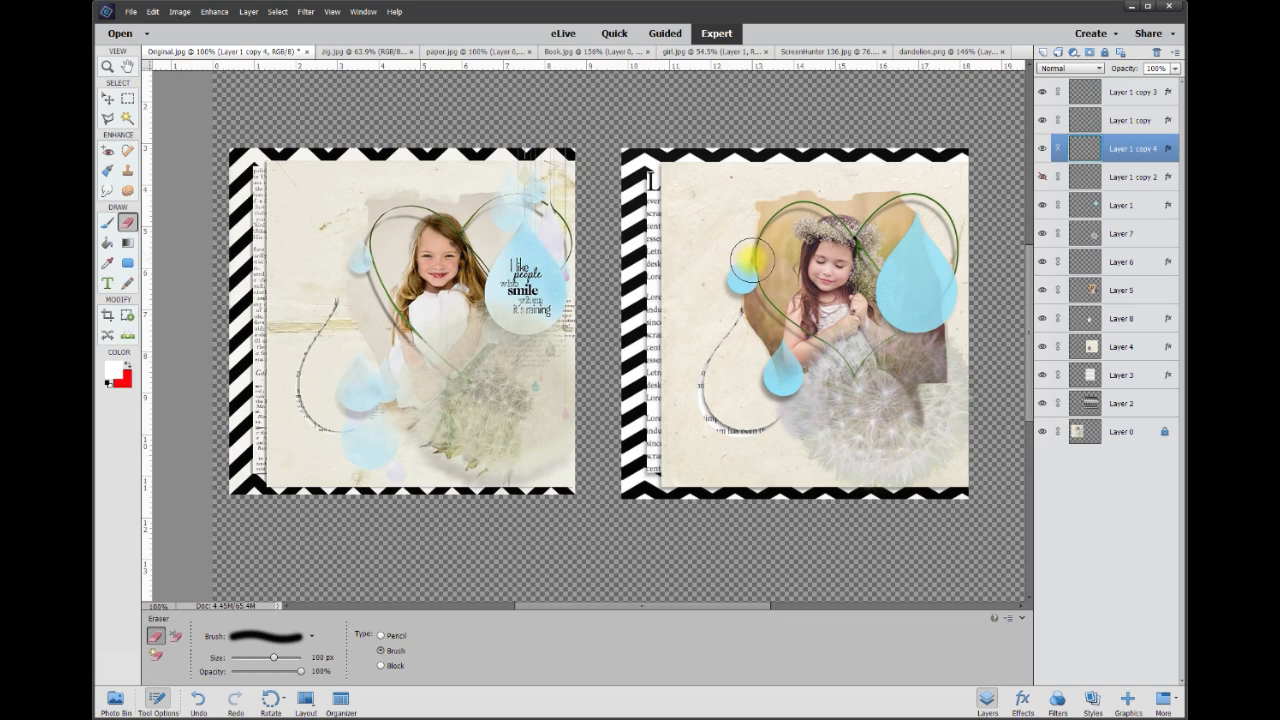
pyautogui.click(107, 99)
# Show the original teardrop at the heart's outer left edge again and strongly reduce its layer opacity.
pyautogui.click(1043, 178)
pyautogui.click(1136, 177)
pyautogui.click(1176, 68)
pyautogui.moveTo(1176, 87); pyautogui.dragTo(1146, 86)
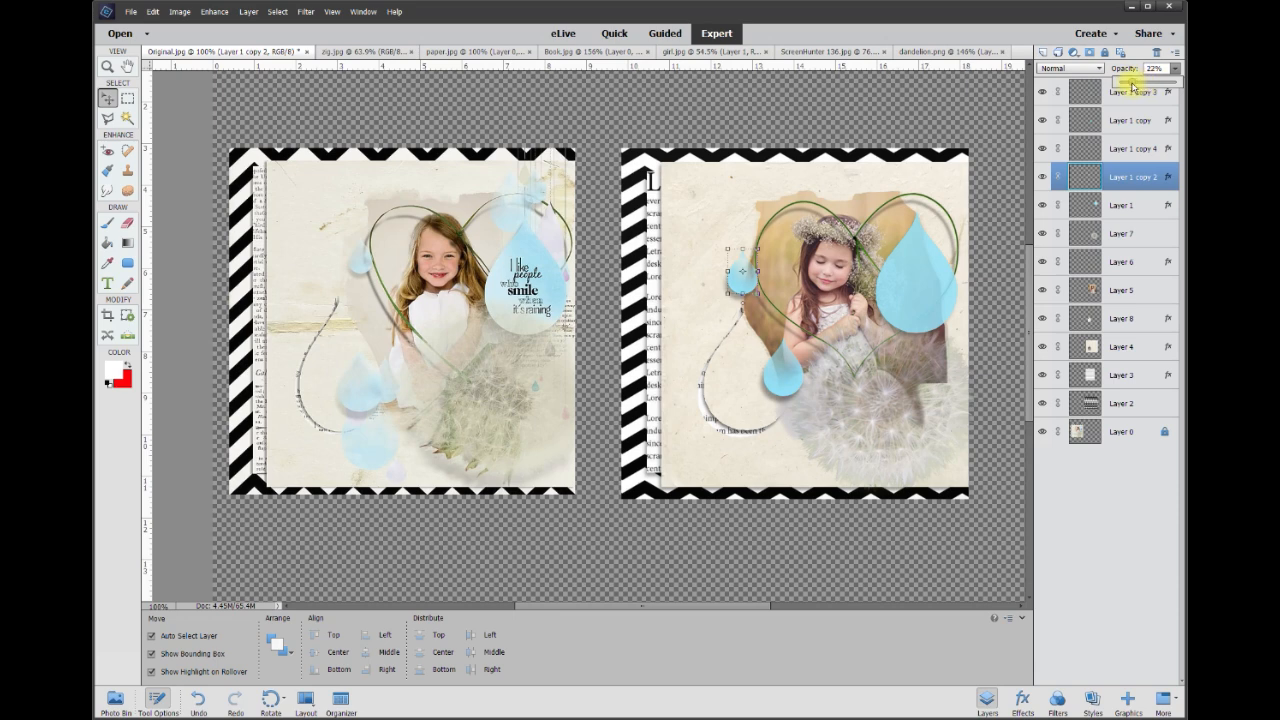
pyautogui.moveTo(1133, 87); pyautogui.dragTo(1136, 87)
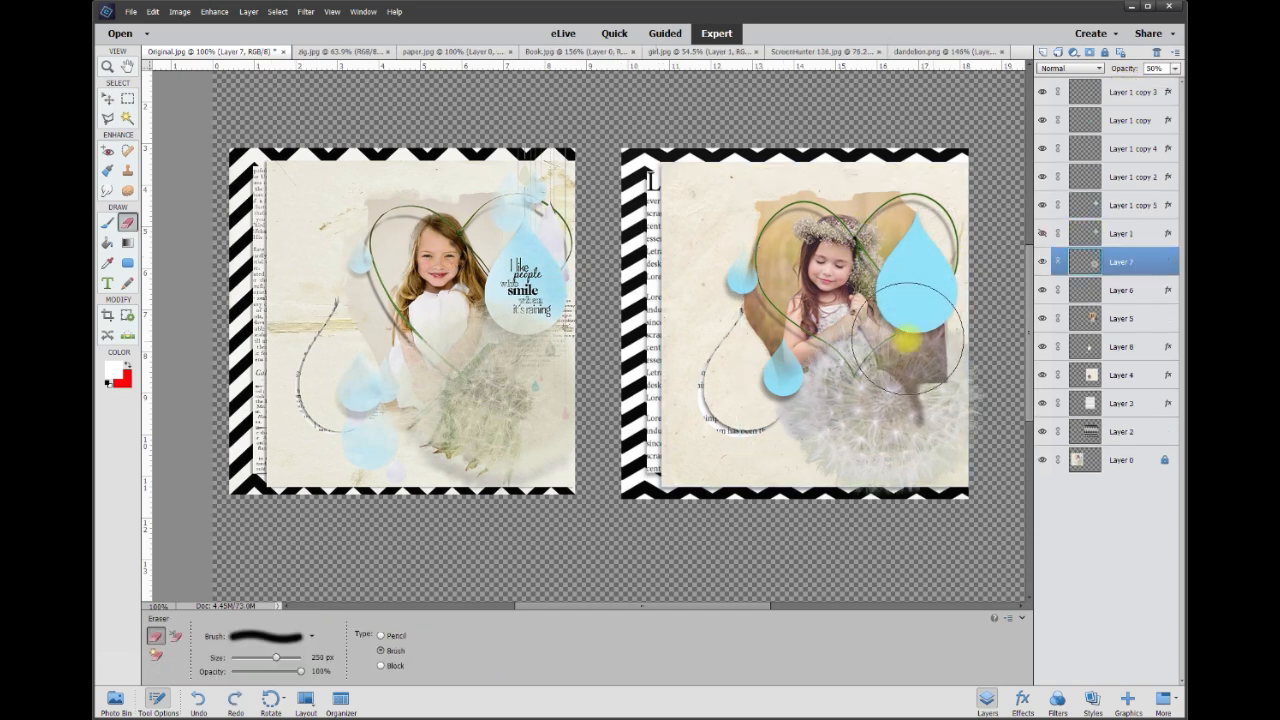
# Erase the lower part of the large teardrop's copy with a soft 250 px brush eraser to fade it out.
pyautogui.click(107, 98)
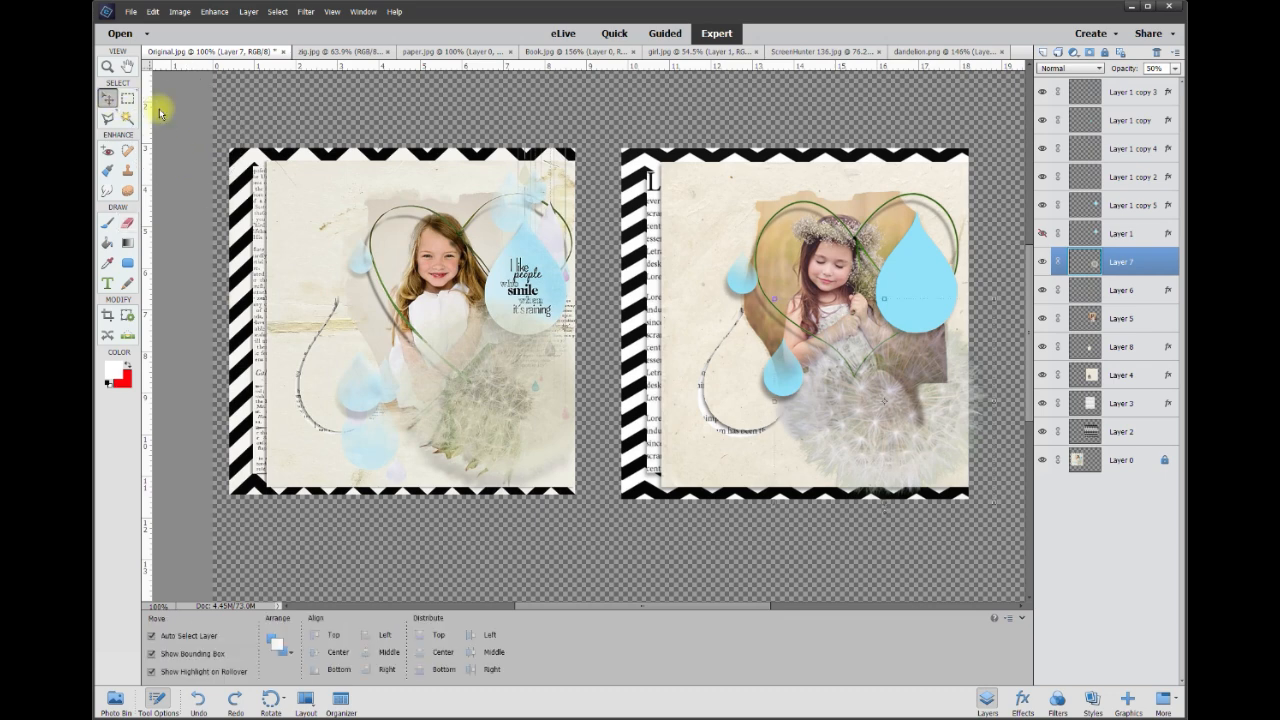
pyautogui.click(933, 277)
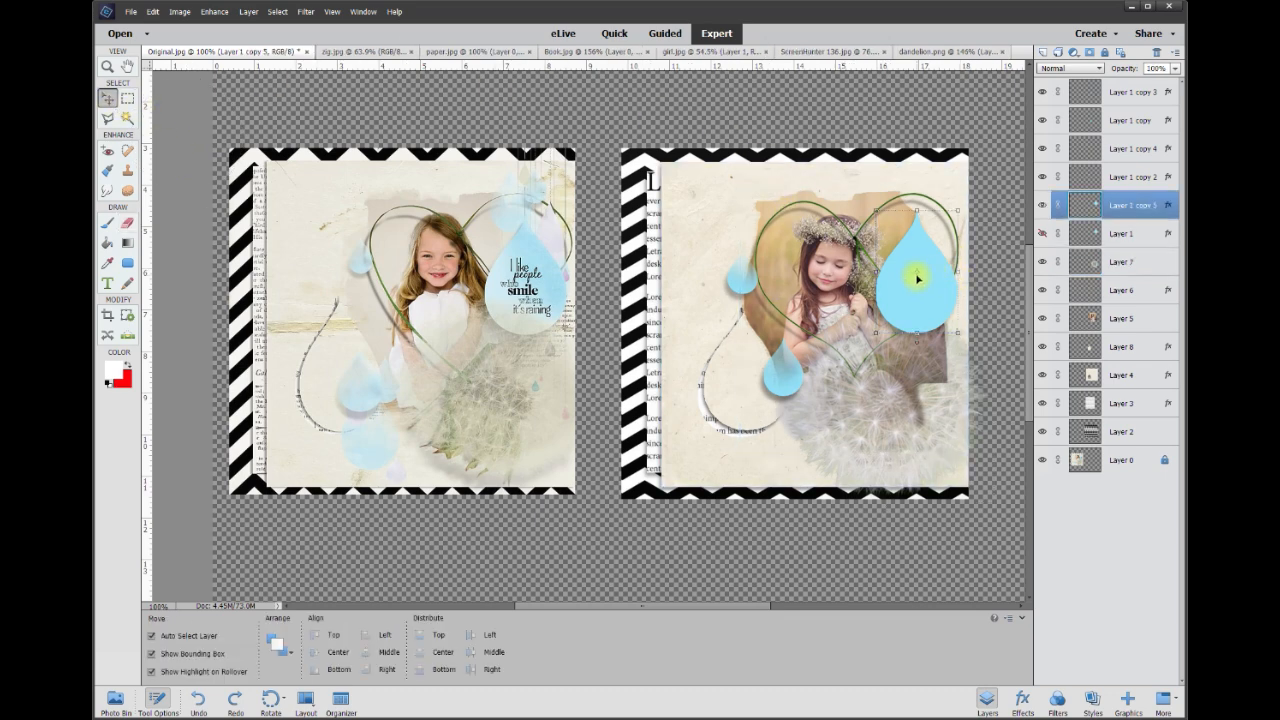
pyautogui.click(127, 224)
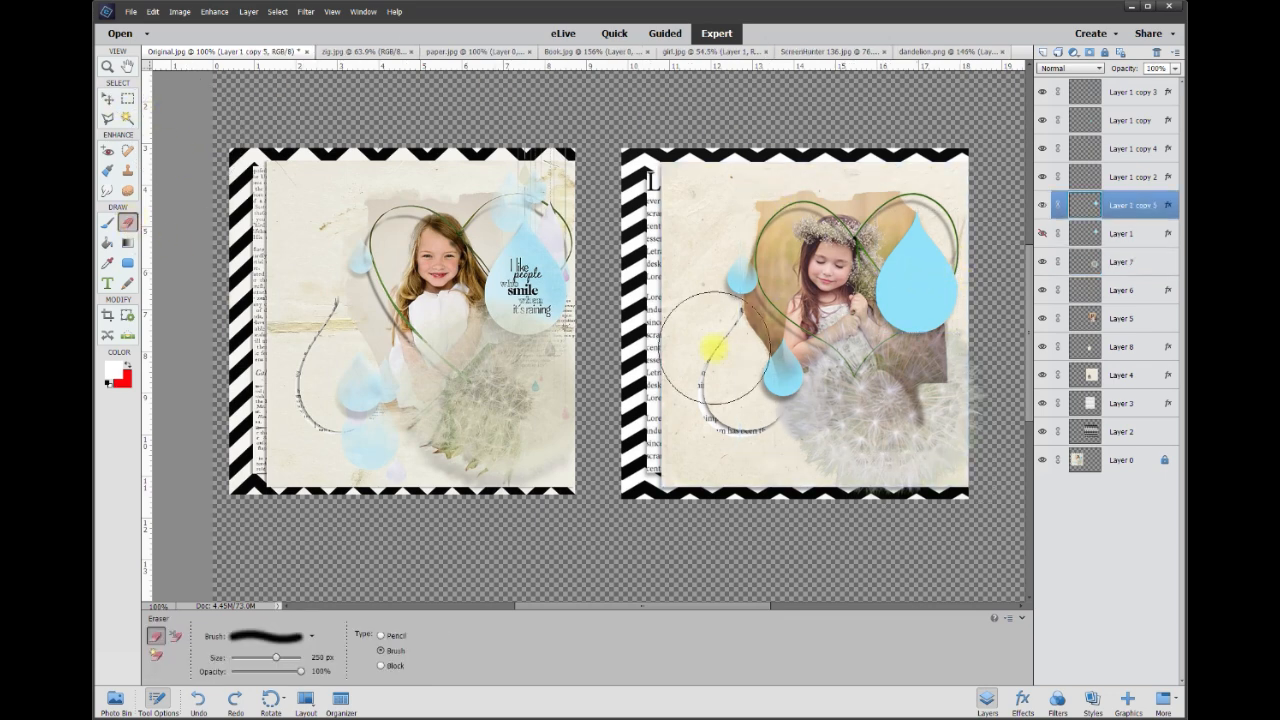
pyautogui.click(902, 367)
pyautogui.click(904, 365)
pyautogui.click(906, 352)
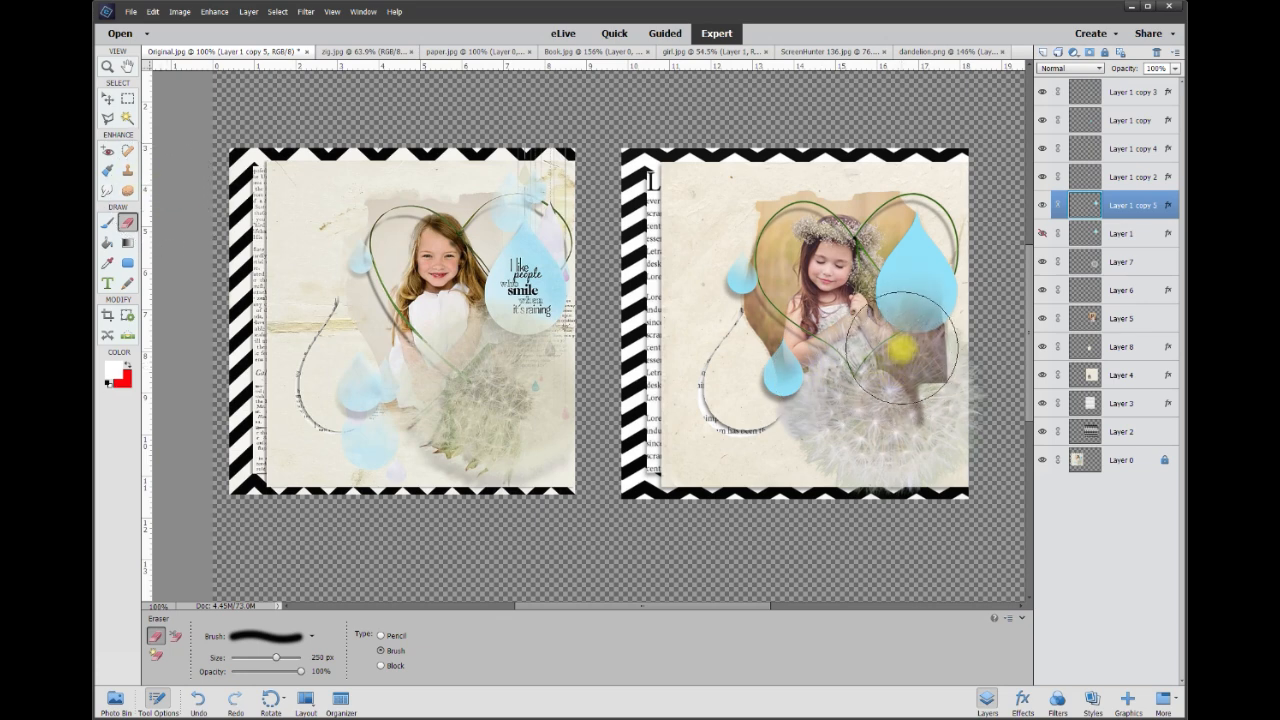
pyautogui.click(906, 352)
pyautogui.click(906, 352)
pyautogui.click(108, 100)
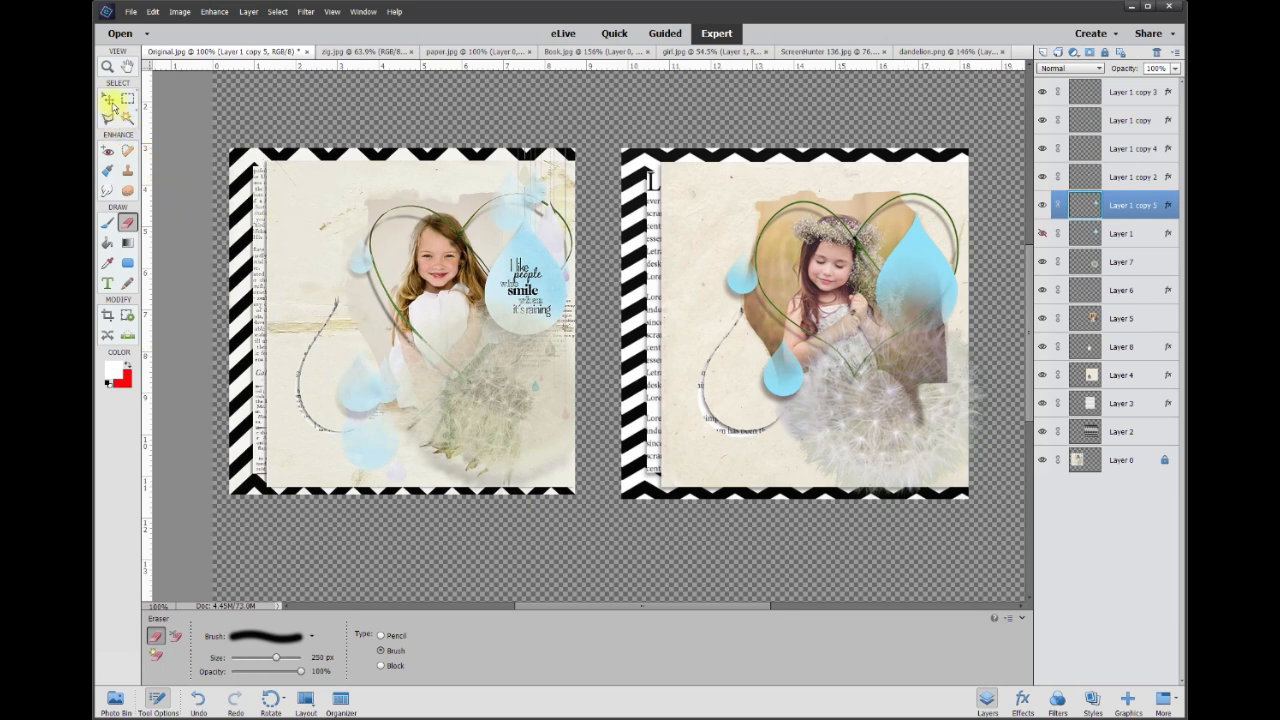
# Show the hidden original of the large teardrop, lower its opacity to 23% and clear the layer selection.
pyautogui.click(1122, 240)
pyautogui.click(1044, 234)
pyautogui.click(1175, 69)
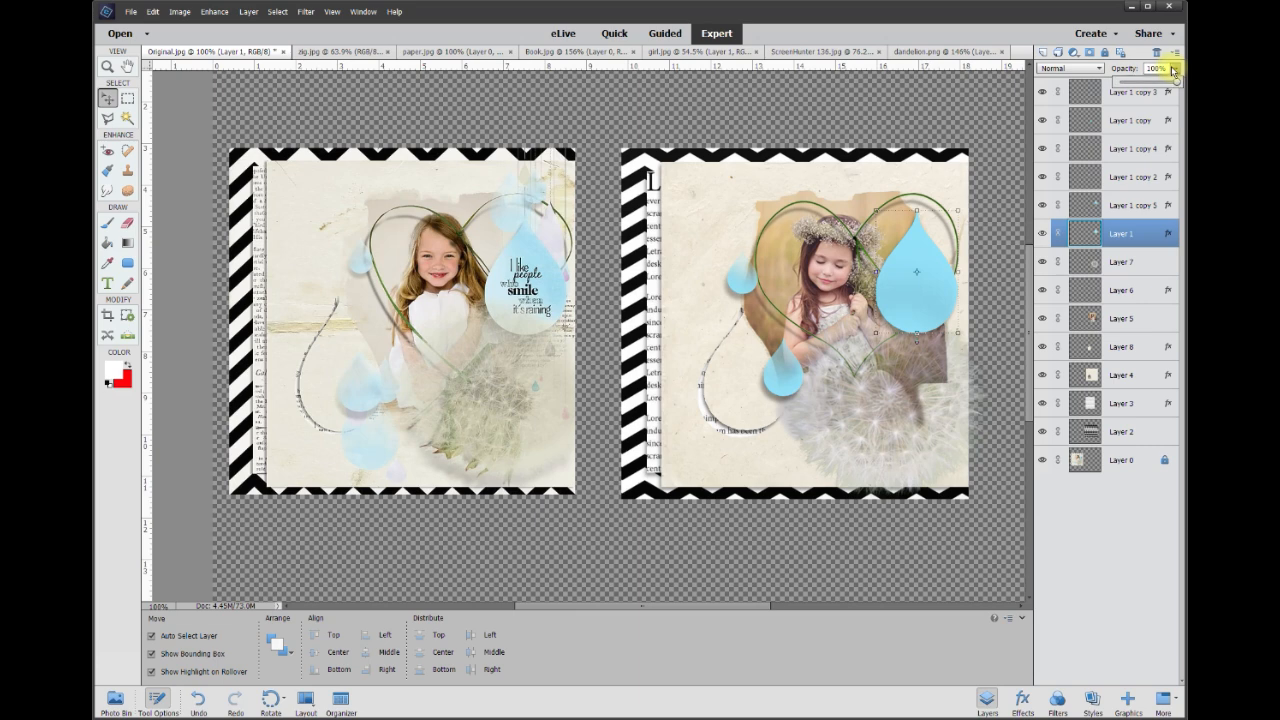
pyautogui.moveTo(1176, 84); pyautogui.dragTo(1133, 91)
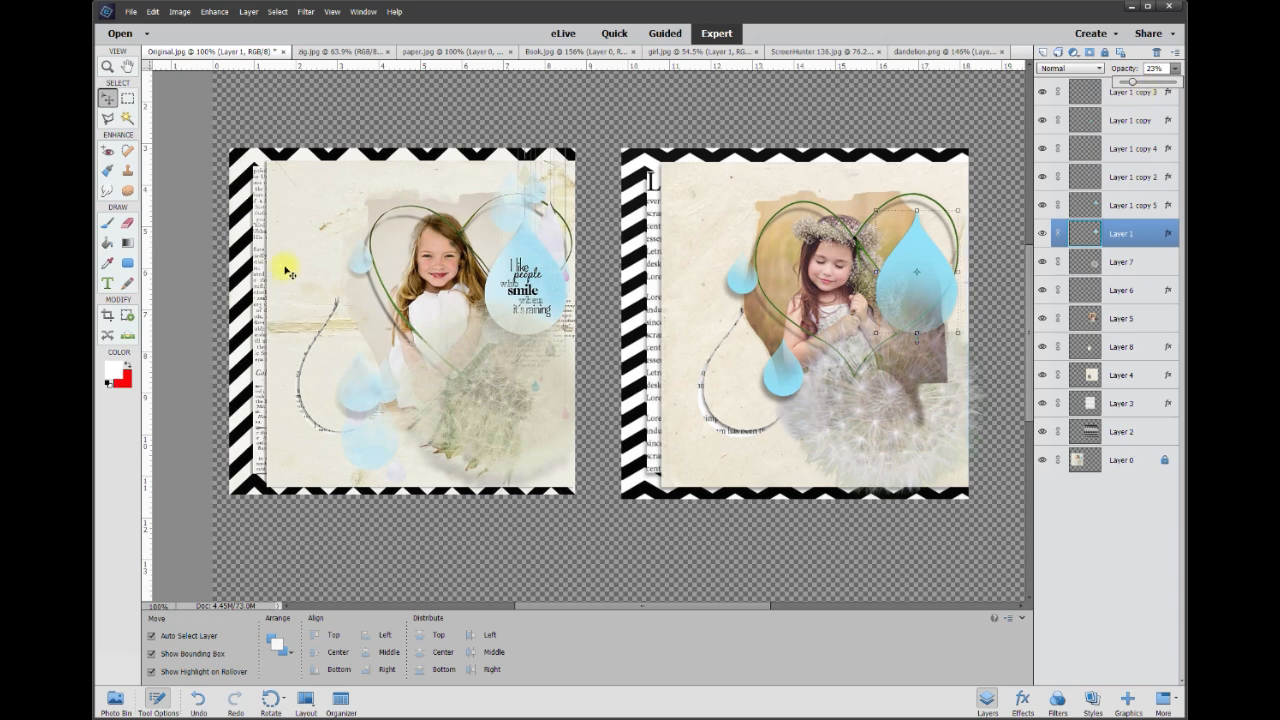
pyautogui.click(928, 112)
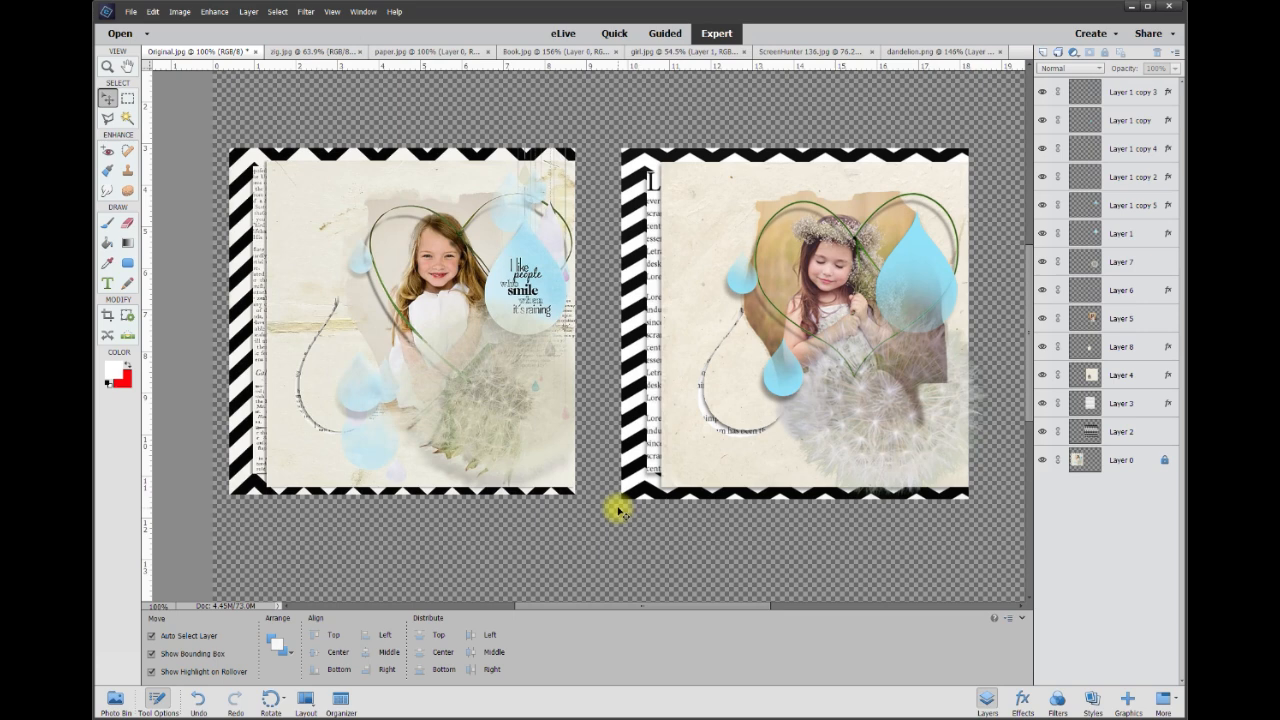
pyautogui.scroll(1, 618, 511)
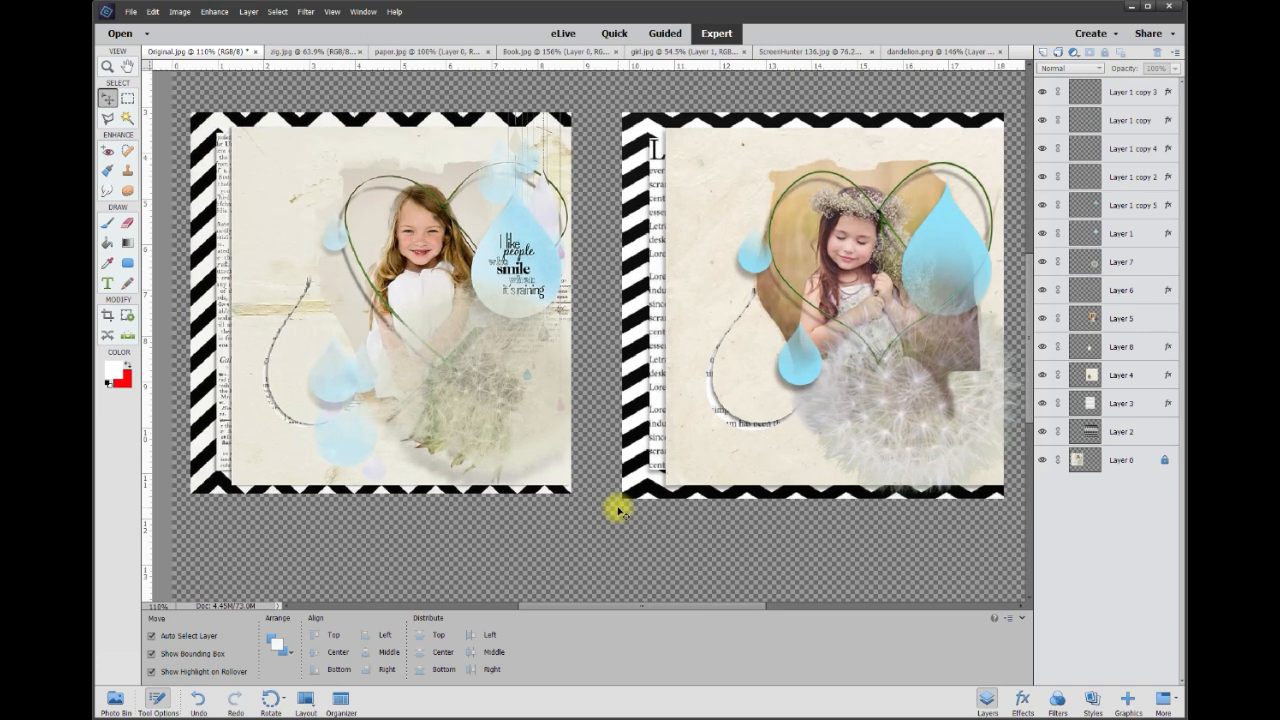